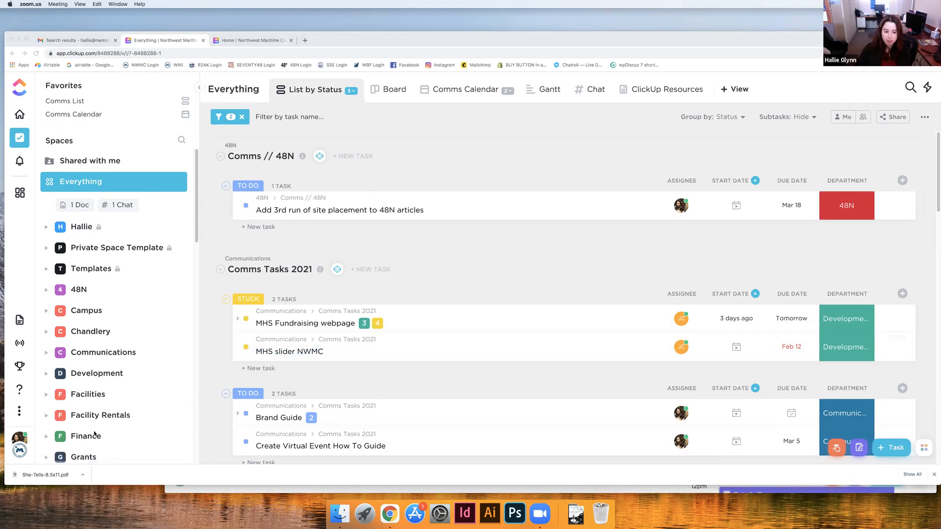
Open the Voyages of Discovery 2021 list inside its folder in the Development space
scroll(95, 433, down, 2)
scroll(93, 309, up, 2)
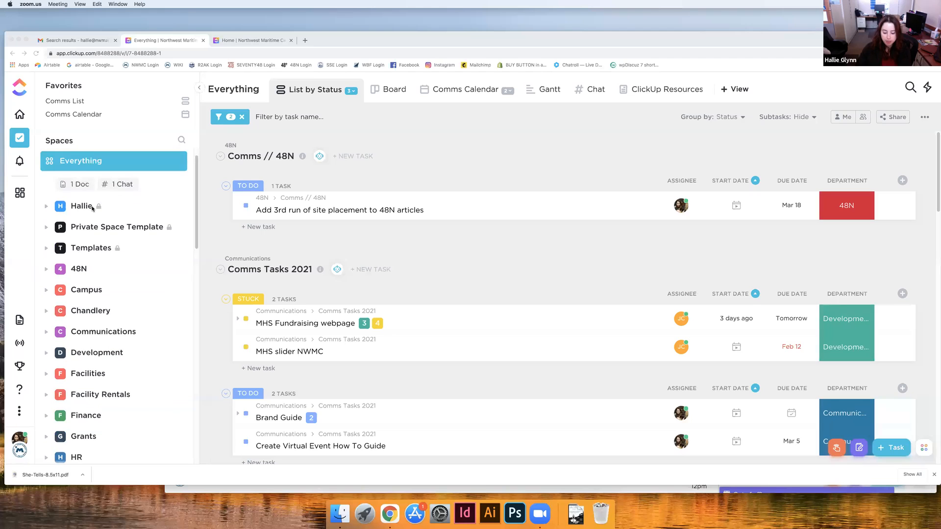
scroll(104, 312, down, 1)
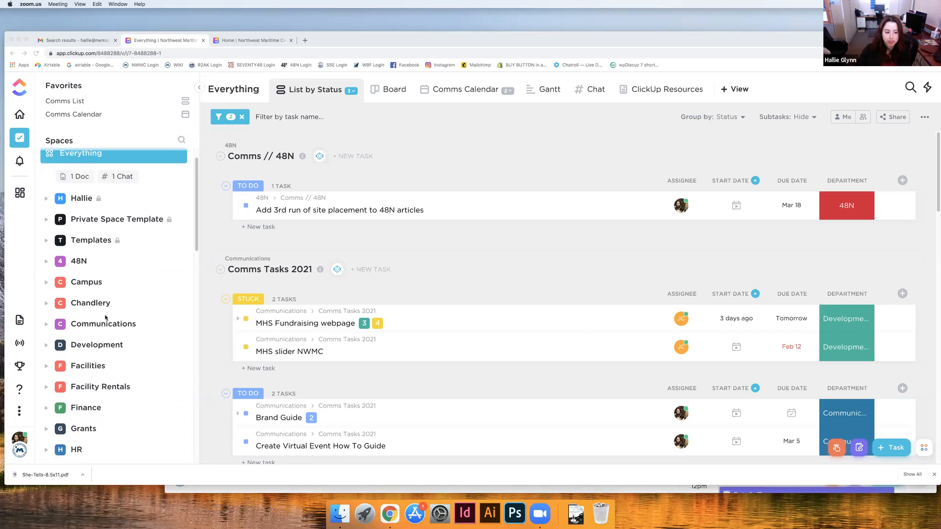
click(46, 347)
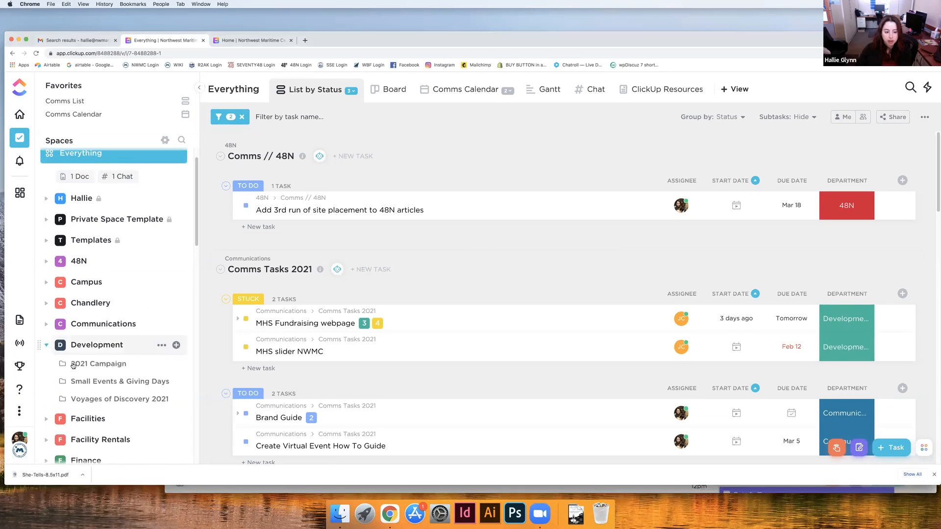
scroll(72, 284, down, 3)
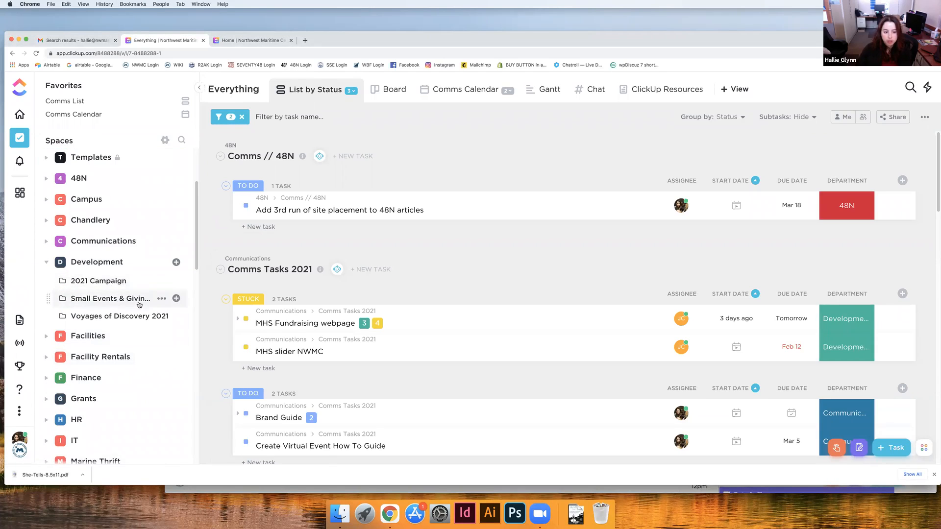
click(64, 317)
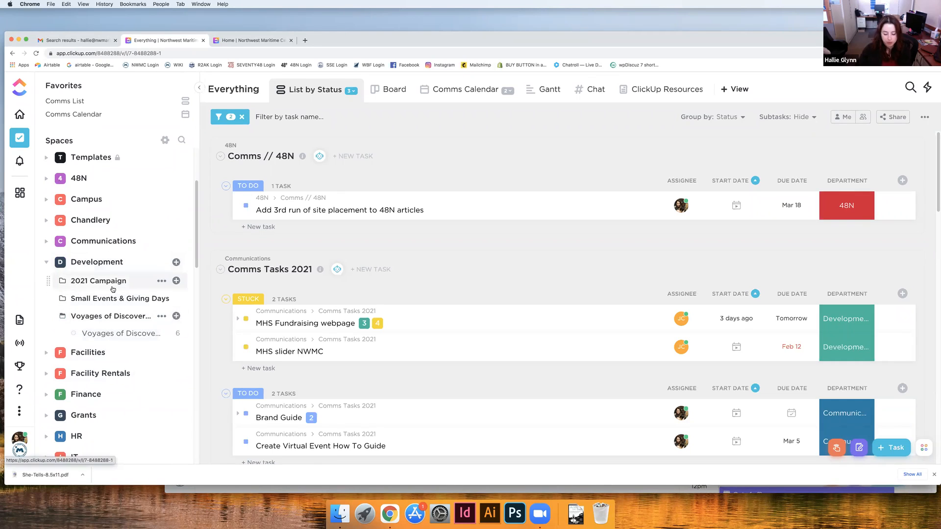
click(121, 334)
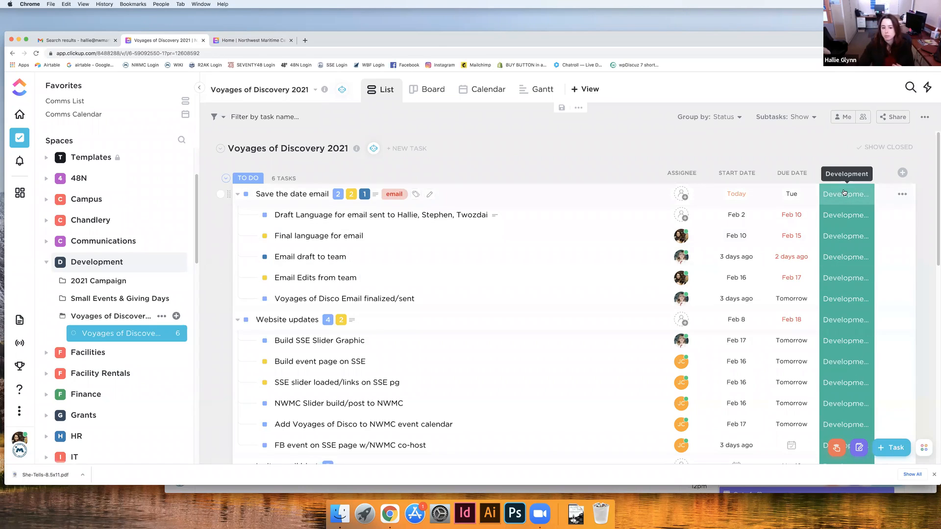
View the Department options of the Save the date email task and close them without choosing one
click(843, 192)
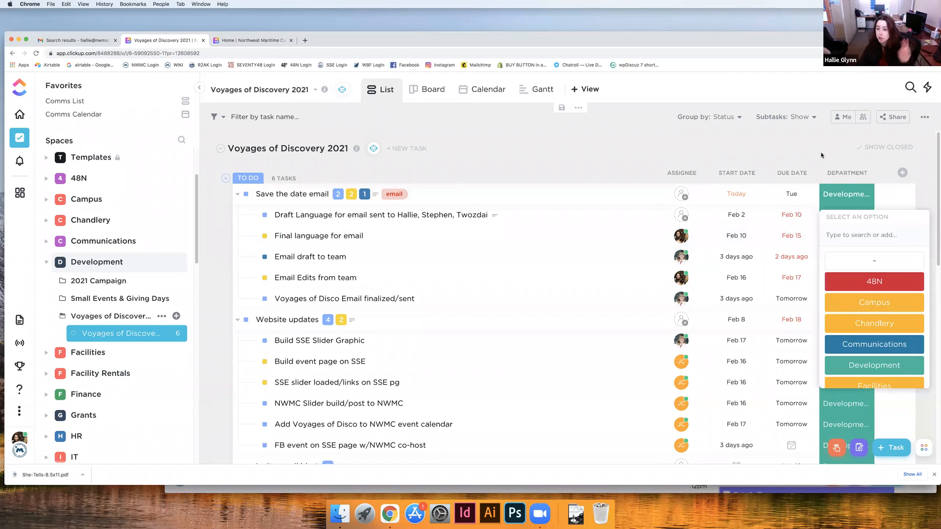
click(822, 156)
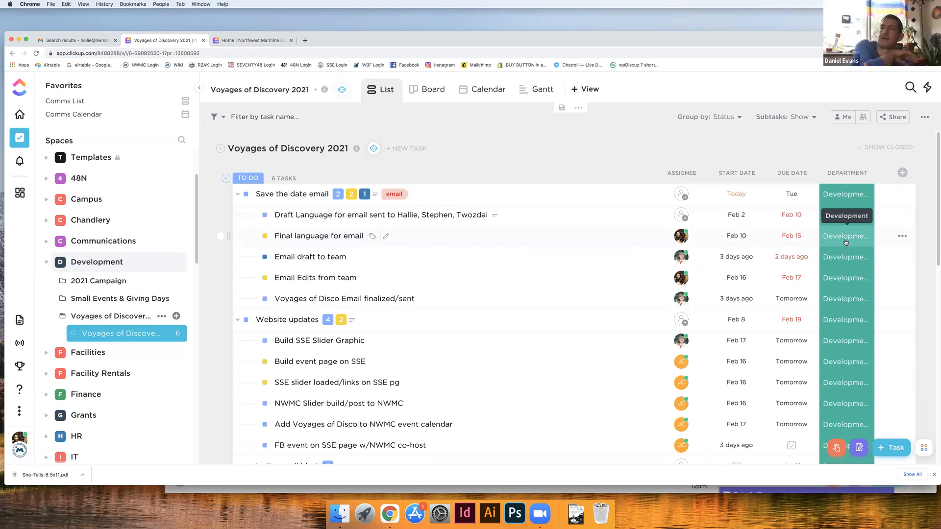
key(XF86AudioRaiseVolume)
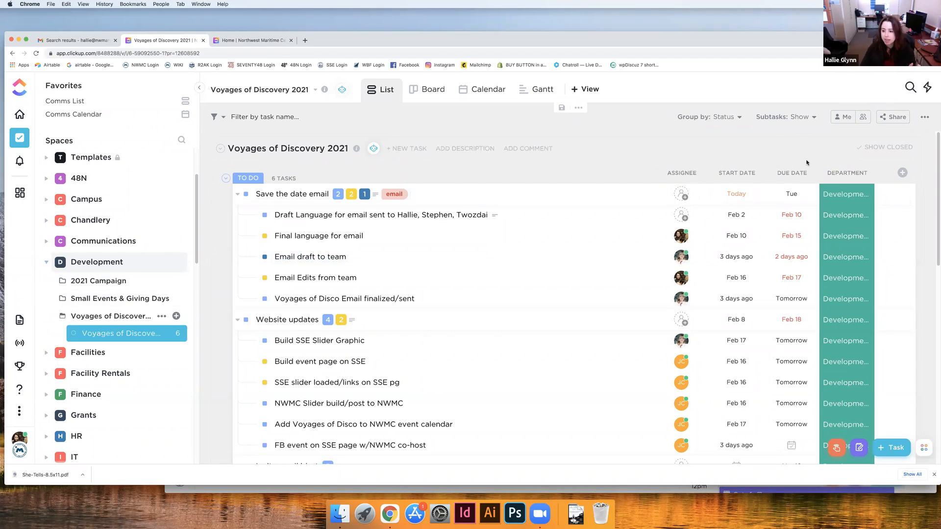
Look through the columns available for the Voyages of Discovery 2021 list, including the hidden ones and the new field types
click(902, 173)
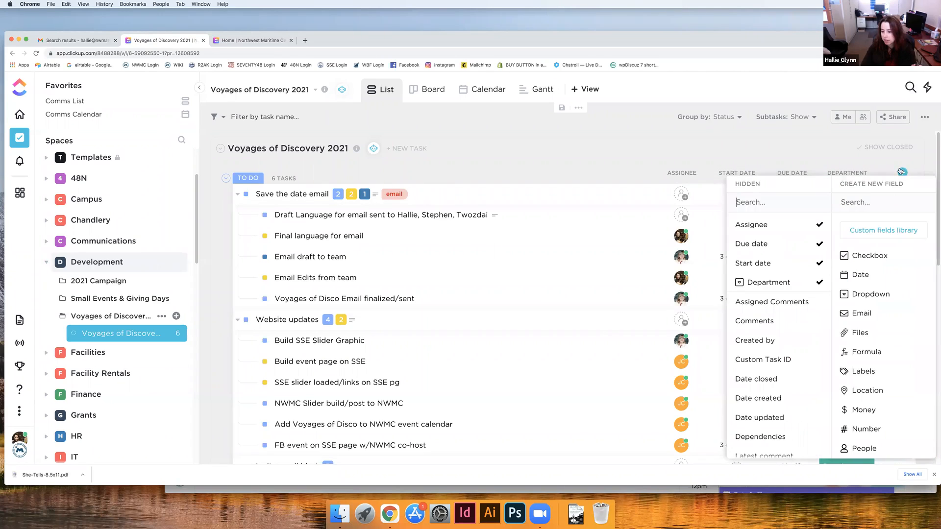
scroll(774, 381, down, 5)
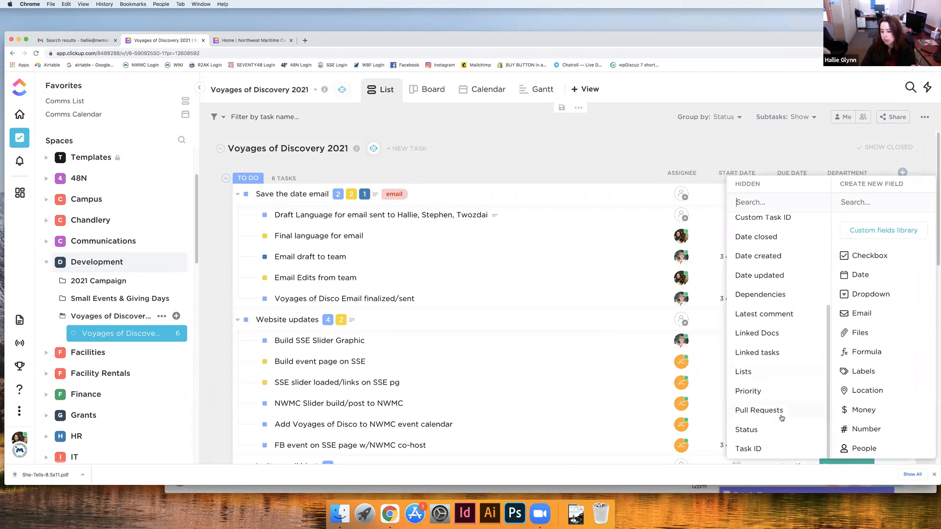
scroll(781, 418, up, 5)
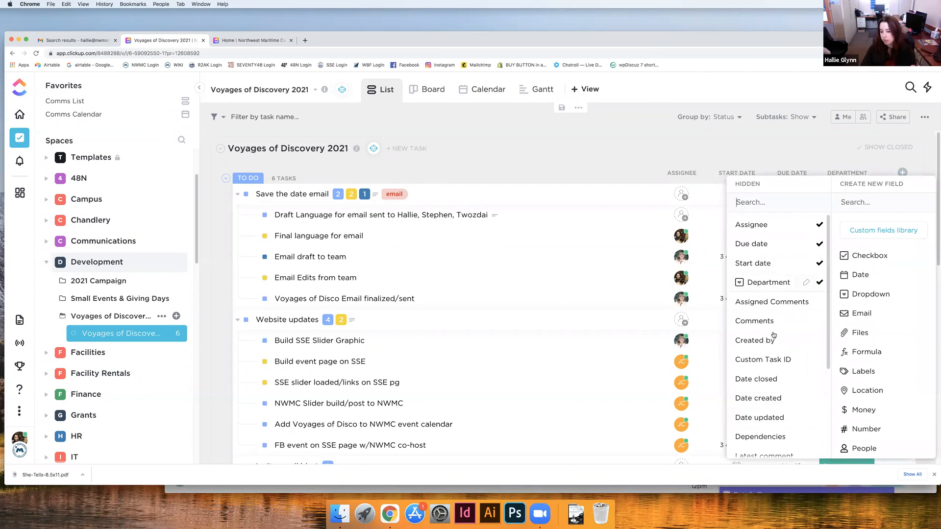
scroll(773, 335, down, 5)
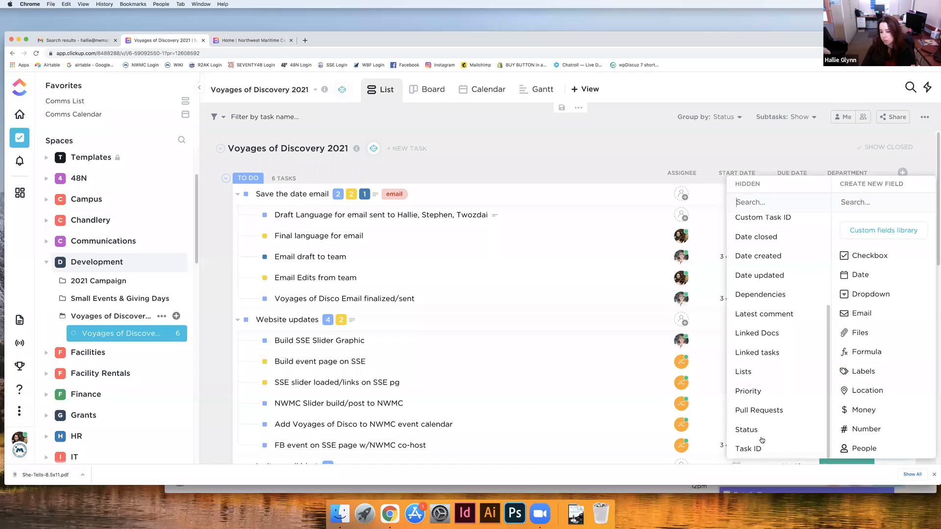
scroll(752, 373, up, 5)
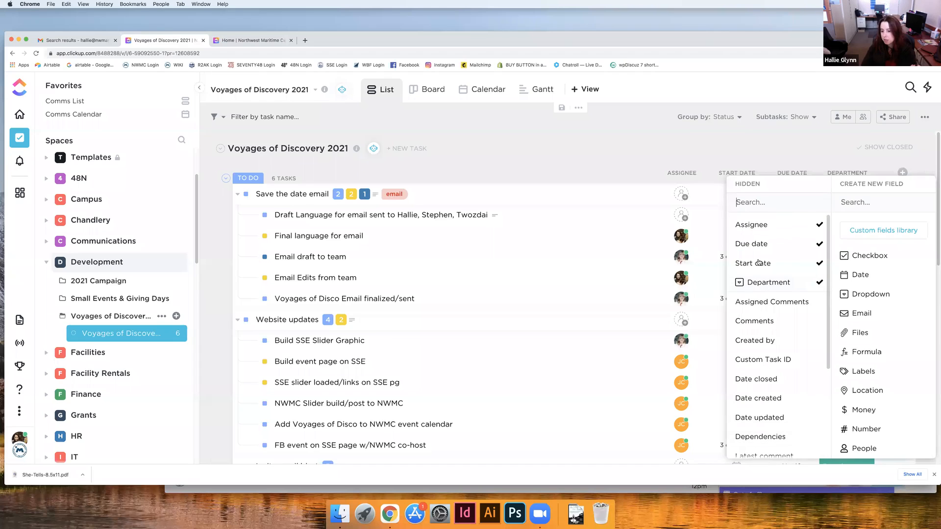
mouse_move(847, 173)
mouse_down()
mouse_move(789, 173)
mouse_move(843, 175)
mouse_up()
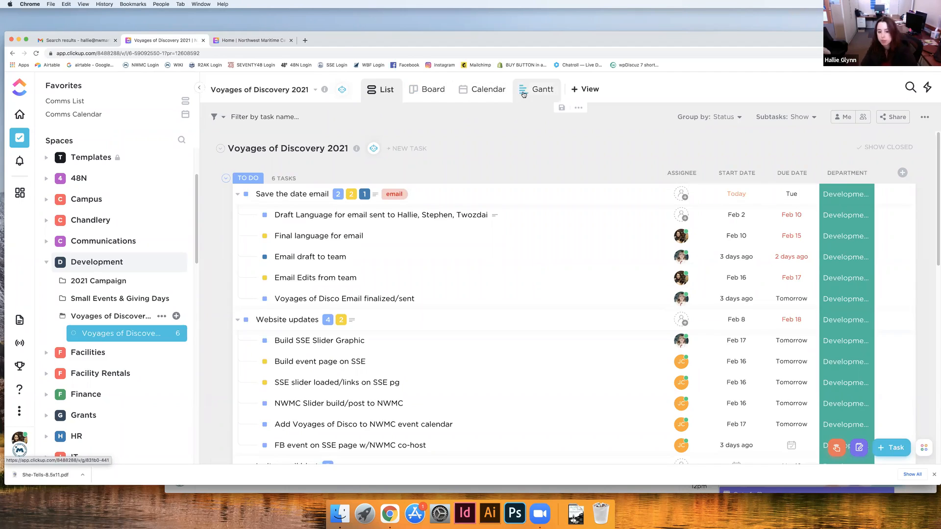
View the Voyages of Discovery 2021 list as a board and as a calendar
click(432, 98)
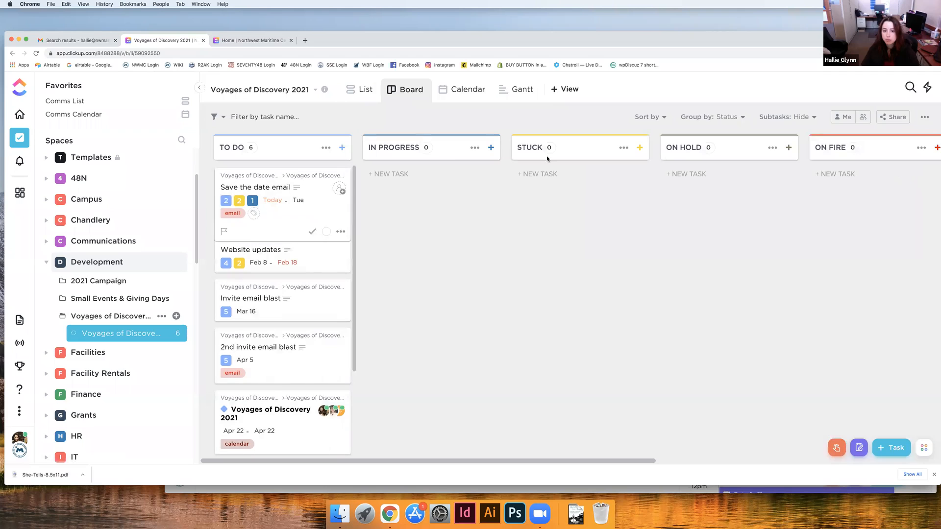
click(458, 89)
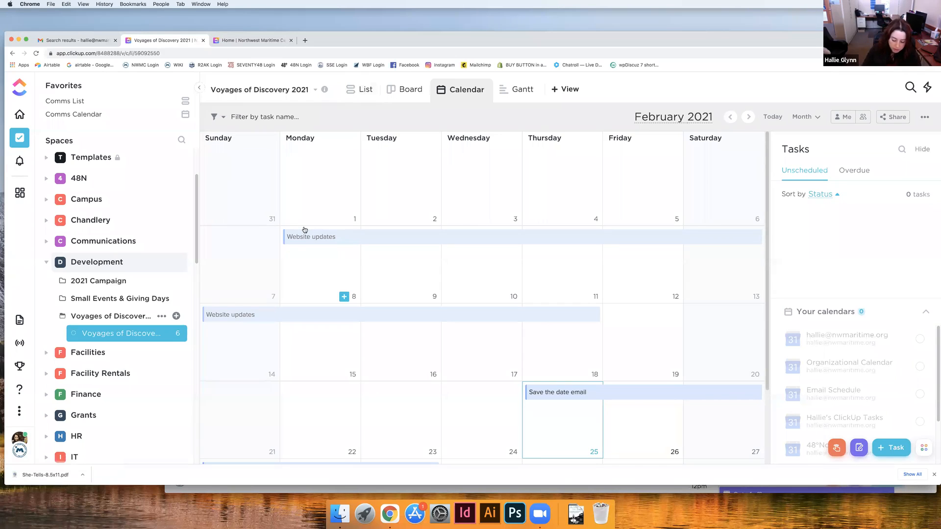
Return to the Everything overview and look through the department spaces
scroll(115, 281, up, 3)
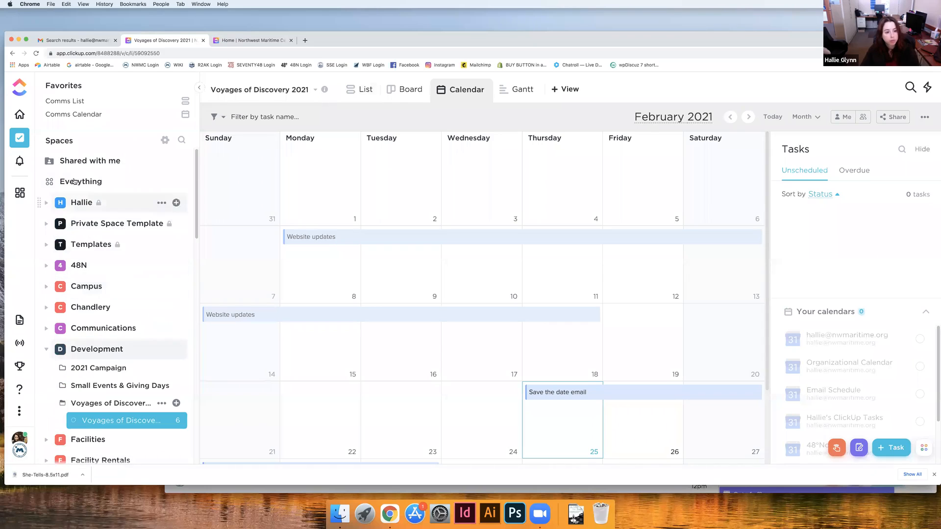
click(76, 183)
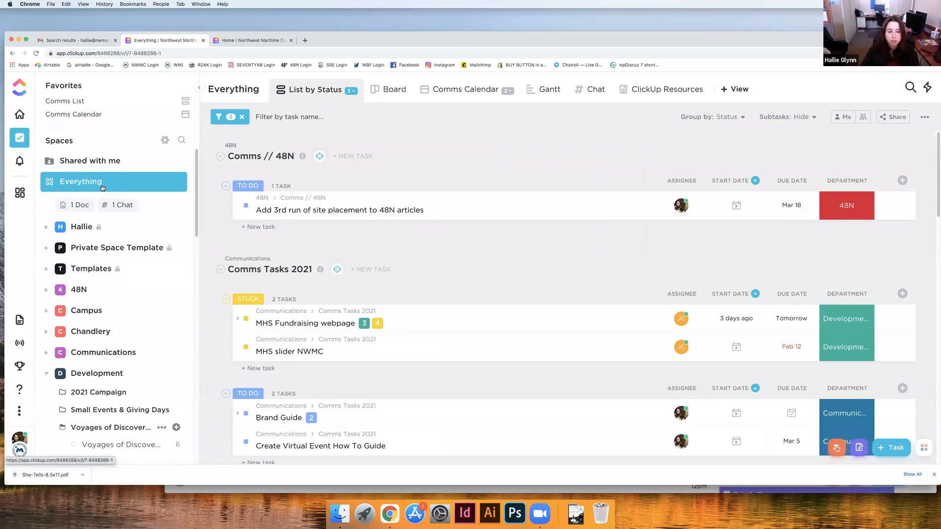
scroll(109, 313, down, 1)
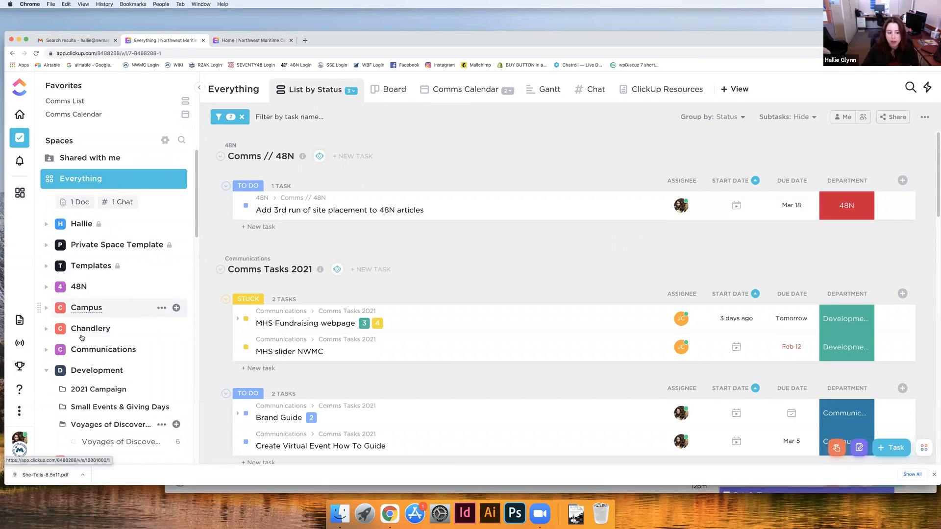
scroll(78, 397, down, 2)
scroll(78, 396, down, 1)
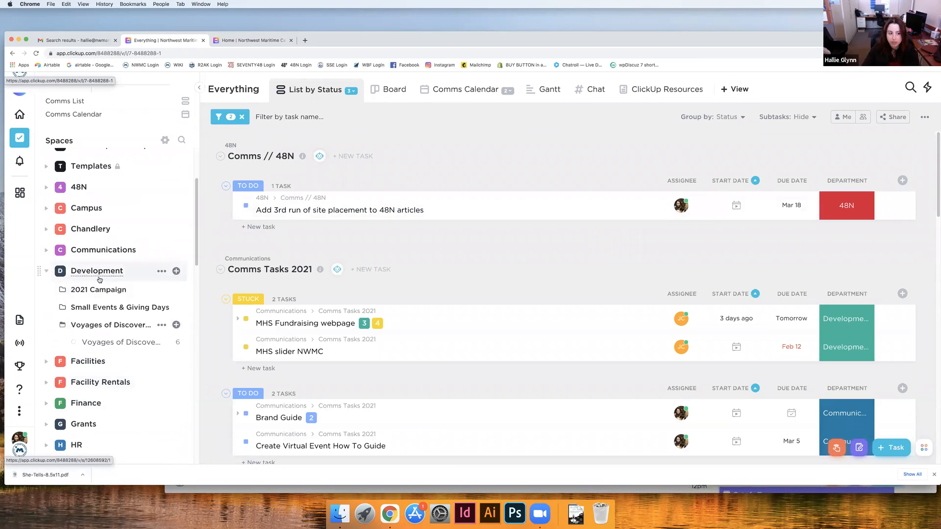
scroll(97, 293, up, 3)
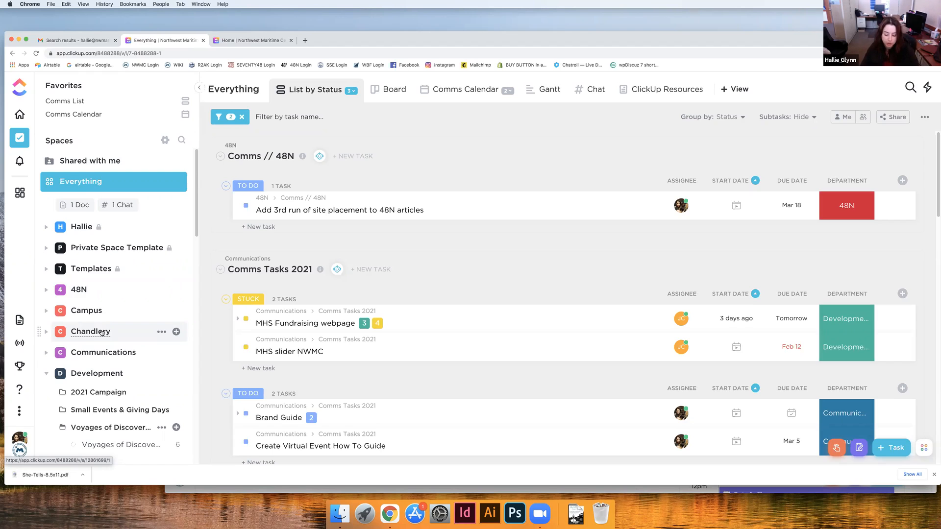
scroll(74, 274, down, 2)
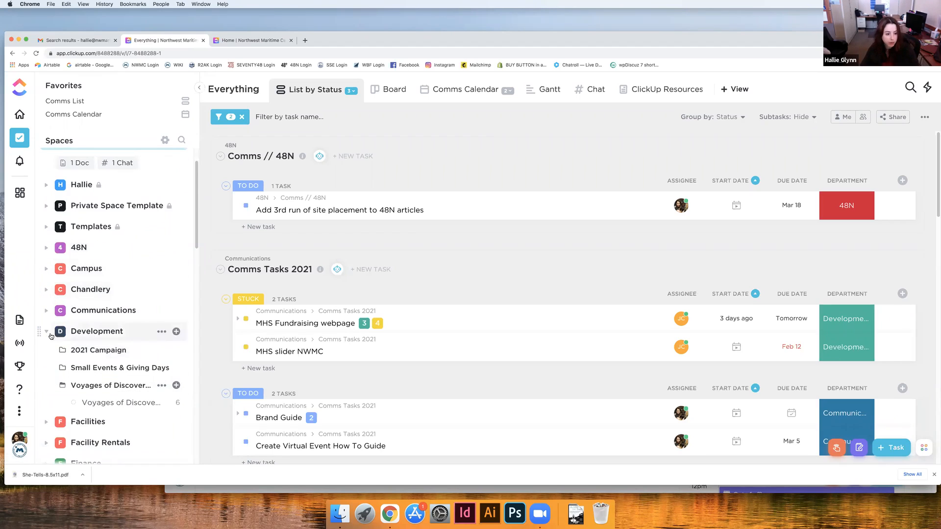
Collapse the Development space and open the Comms & Reg // Programs list in the Programs space
click(49, 334)
scroll(59, 347, down, 5)
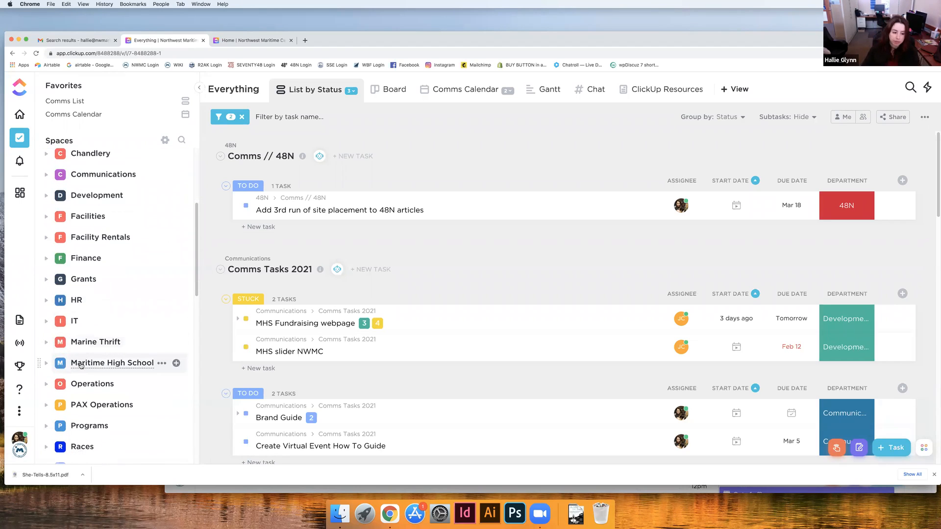
scroll(88, 392, down, 3)
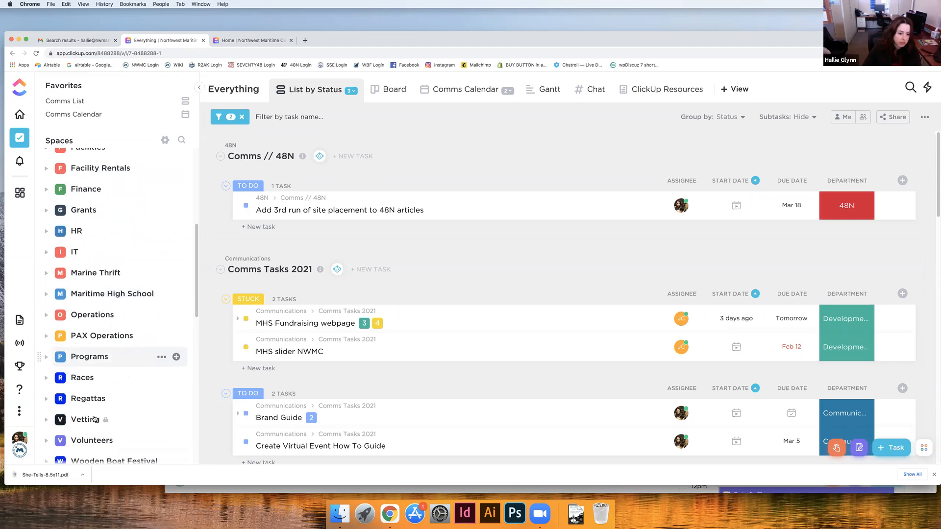
click(46, 357)
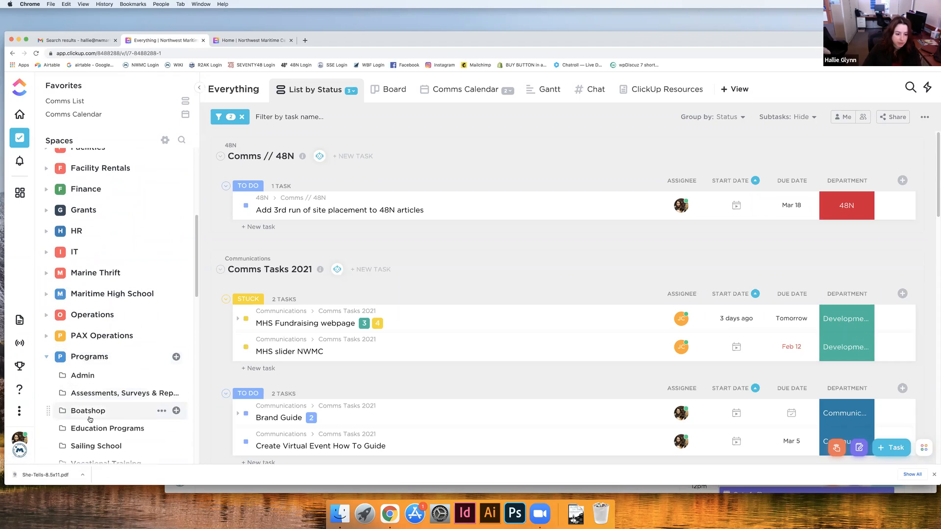
scroll(89, 419, down, 3)
click(95, 385)
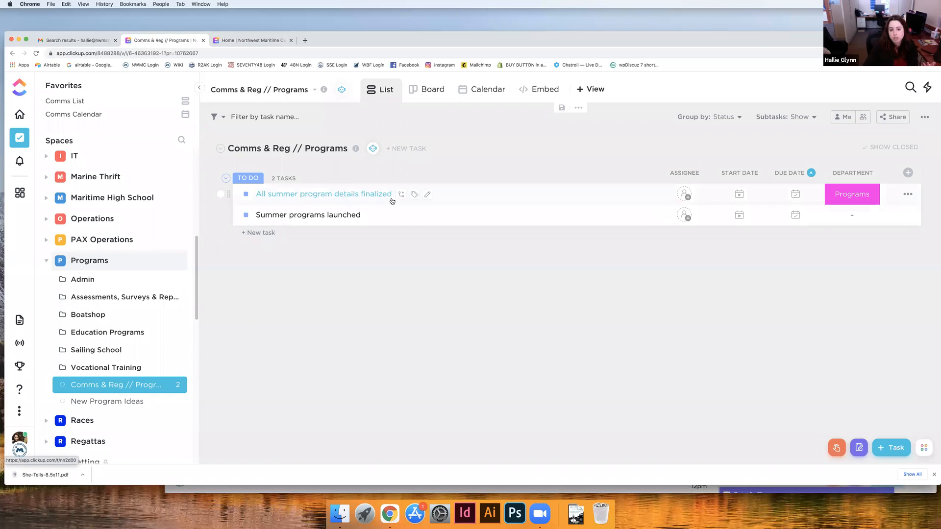
Add the tasks "Boatshop rack card" and "Summer programs blast email" to the To Do group of Comms & Reg // Programs
click(270, 234)
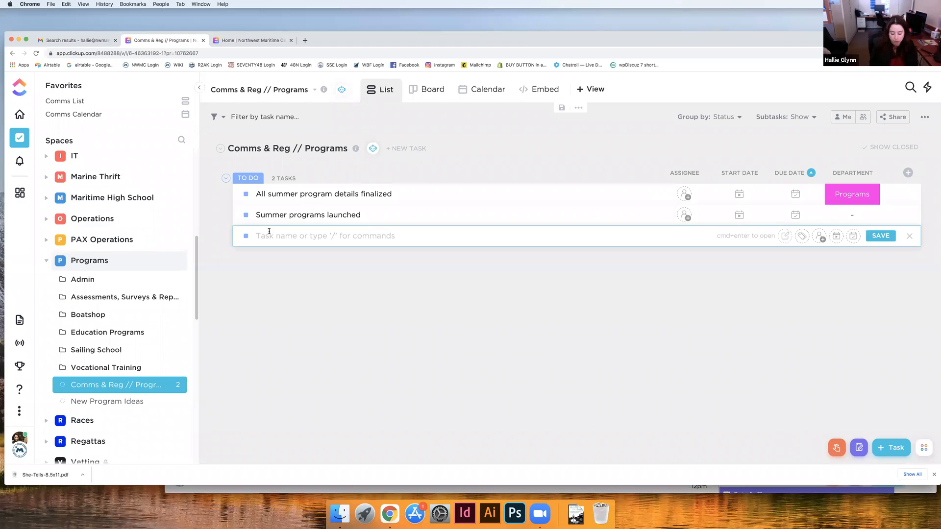
text(Boatshop rack card)
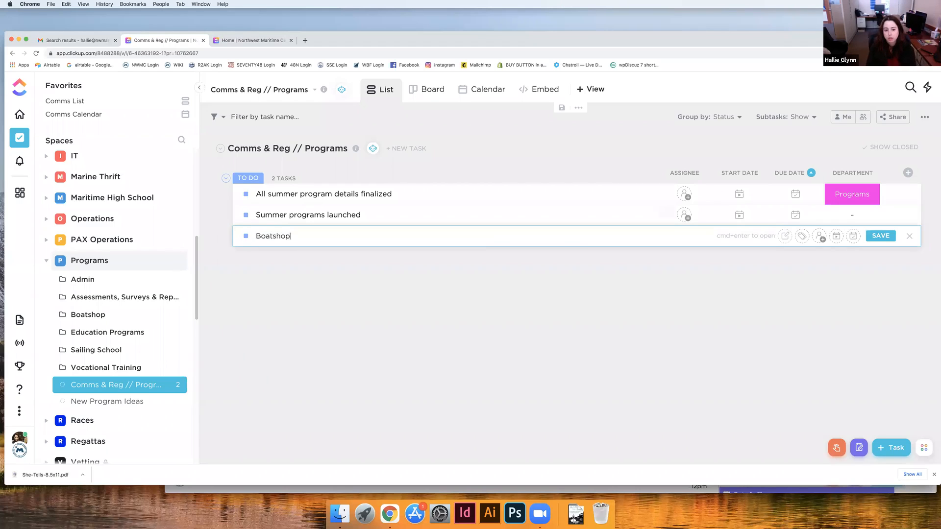
key(Return)
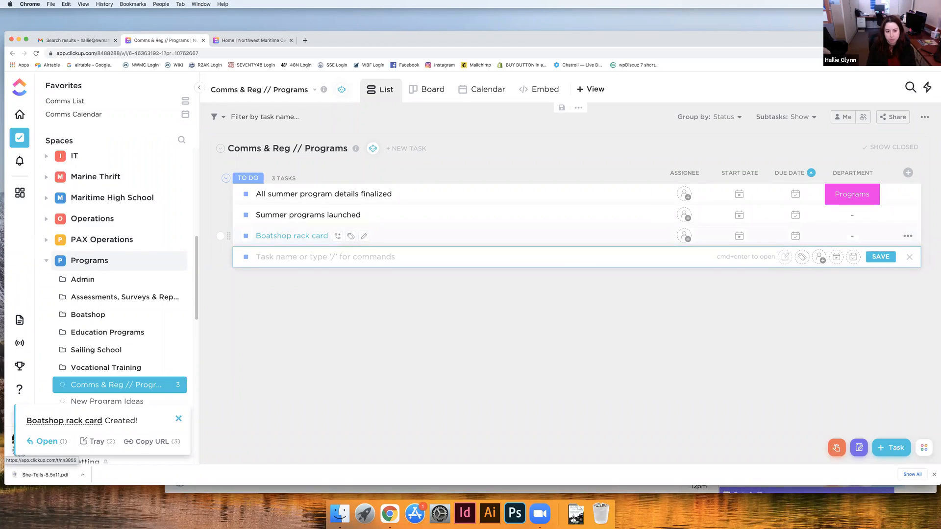
text(Summer p)
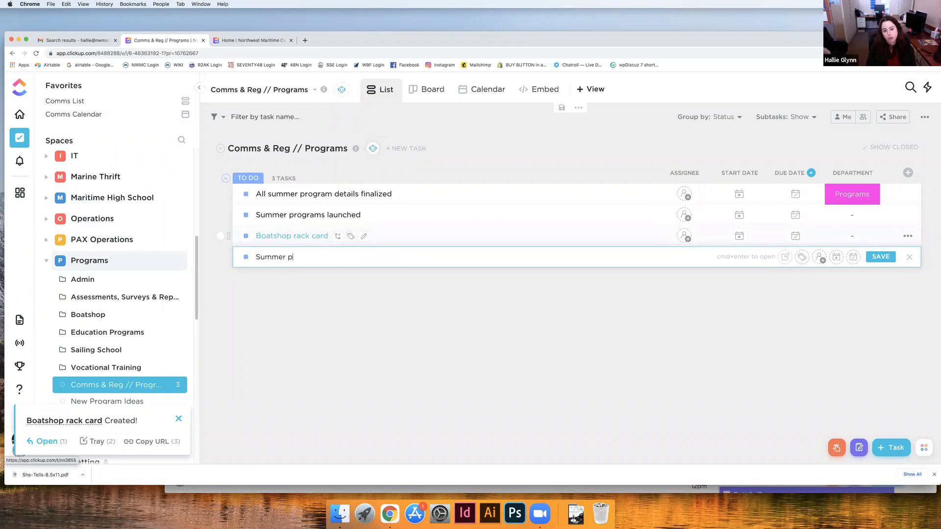
text(rograms blast email)
key(Return)
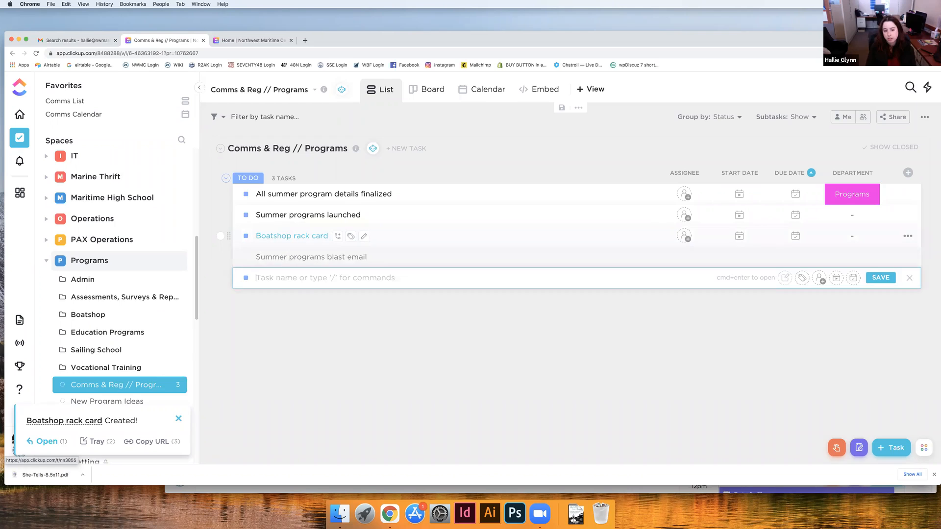
Add a task named "Summer programs social push" to the To Do group of Comms & Reg // Programs
text(Summer programs coia)
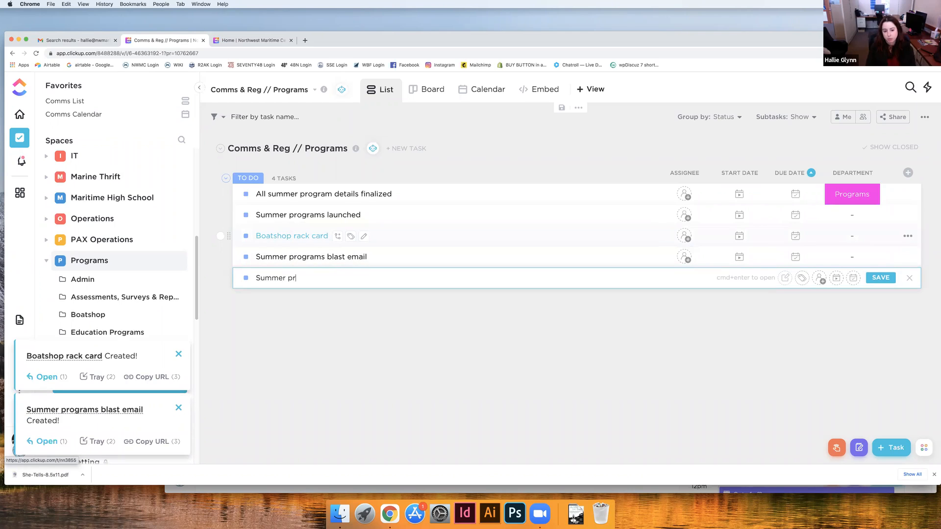
key(BackSpace)
key(BackSpace)
key(BackSpace)
key(BackSpace)
text(social push)
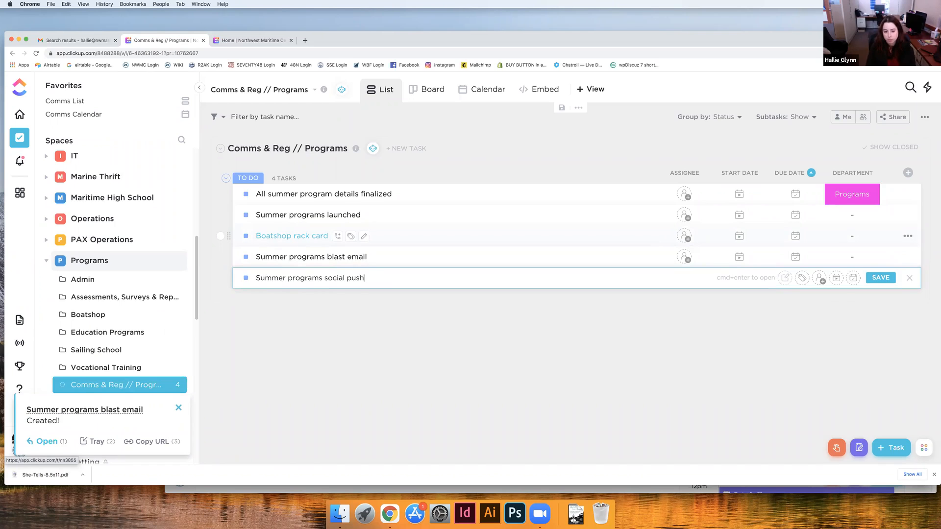
key(Return)
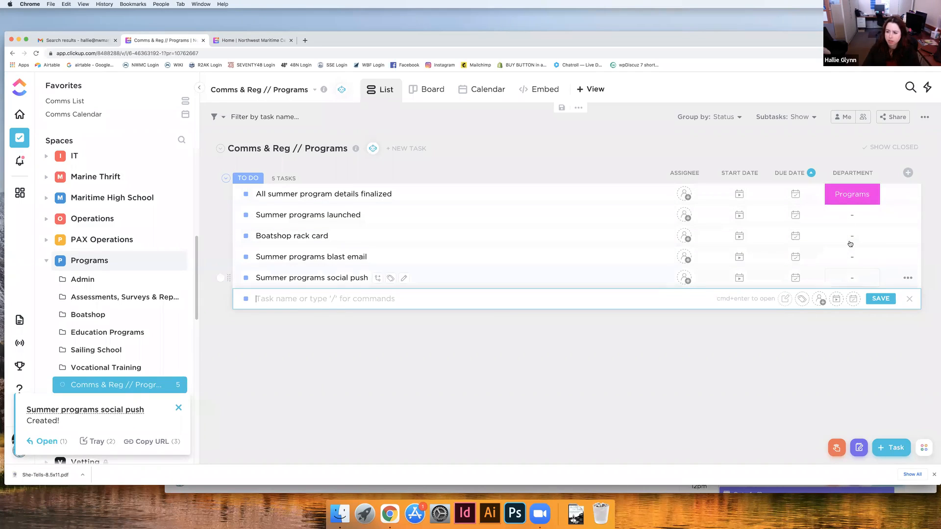
Close the new task row and set the Department of the remaining summer program tasks to Programs
click(788, 353)
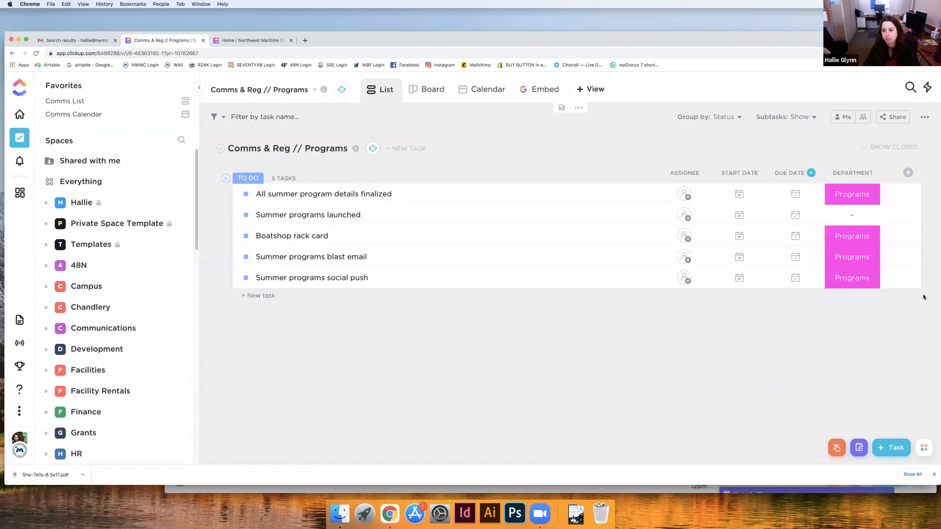
click(854, 258)
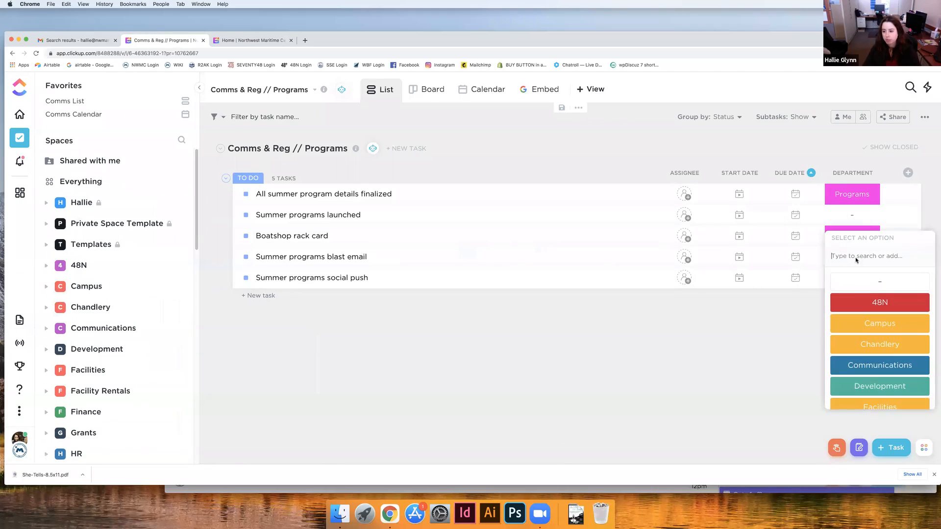
scroll(858, 354, down, 5)
click(860, 301)
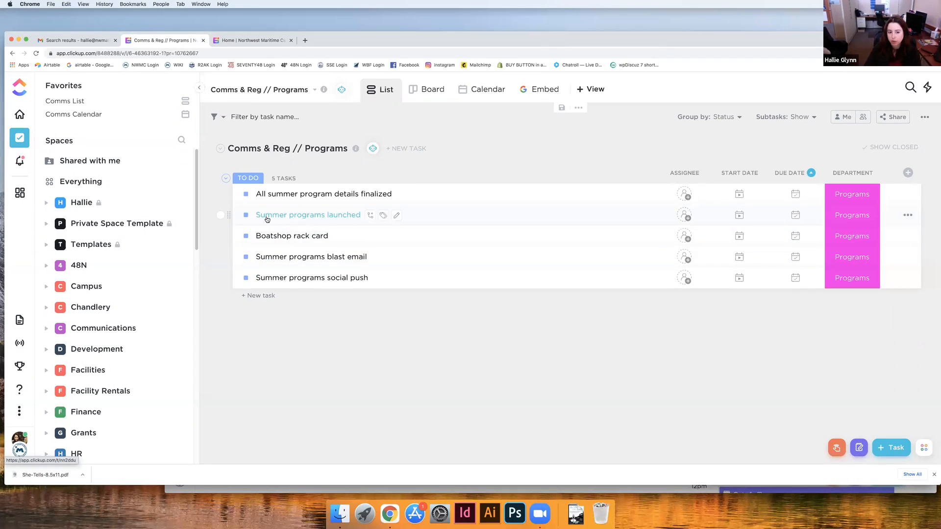
Add the subtask "programs descriptions proofed" under the Summer programs launched task
click(370, 216)
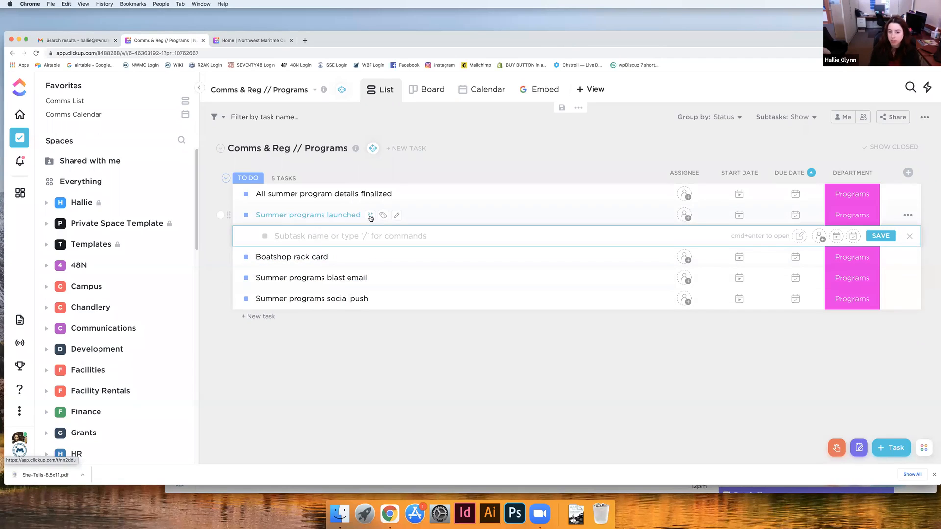
text(programs descriptions ne)
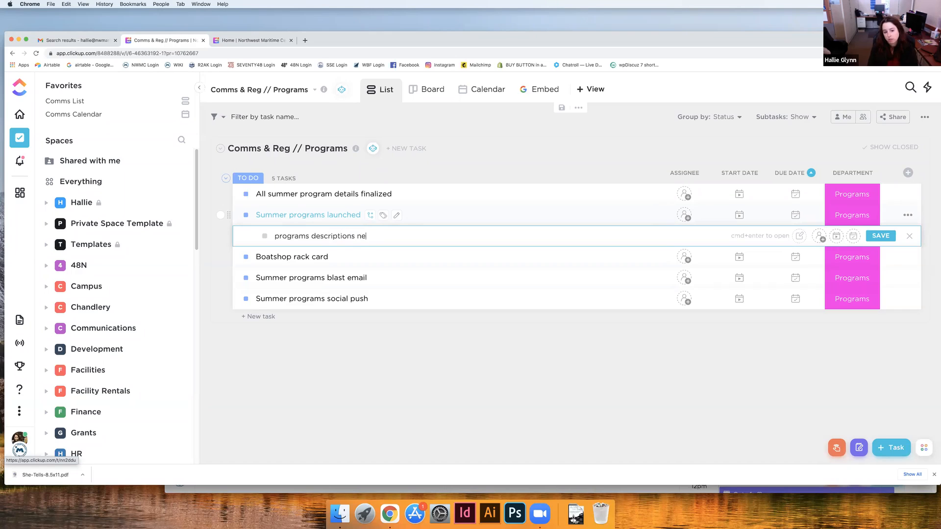
key(BackSpace)
key(BackSpace)
key(BackSpace)
key(BackSpace)
text(oofed)
key(Return)
Add the subtasks "programs added to campbrain" and "programs added to web" under Summer programs launched
text(programs added to campbrain)
key(Return)
text(progr)
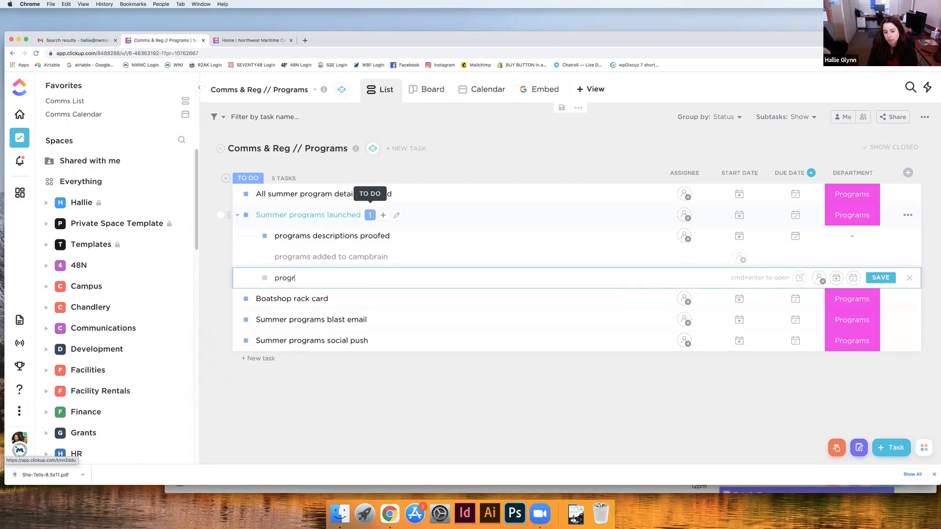
text(ams added to web)
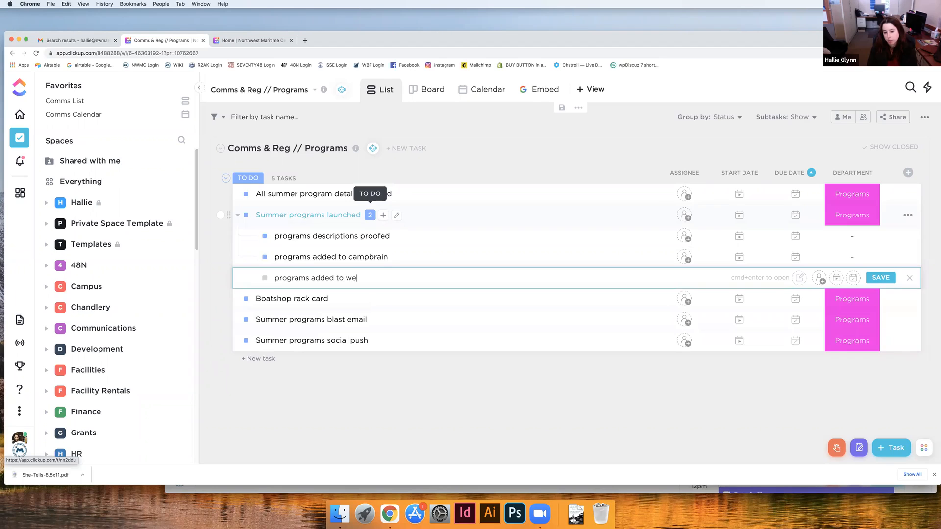
key(Return)
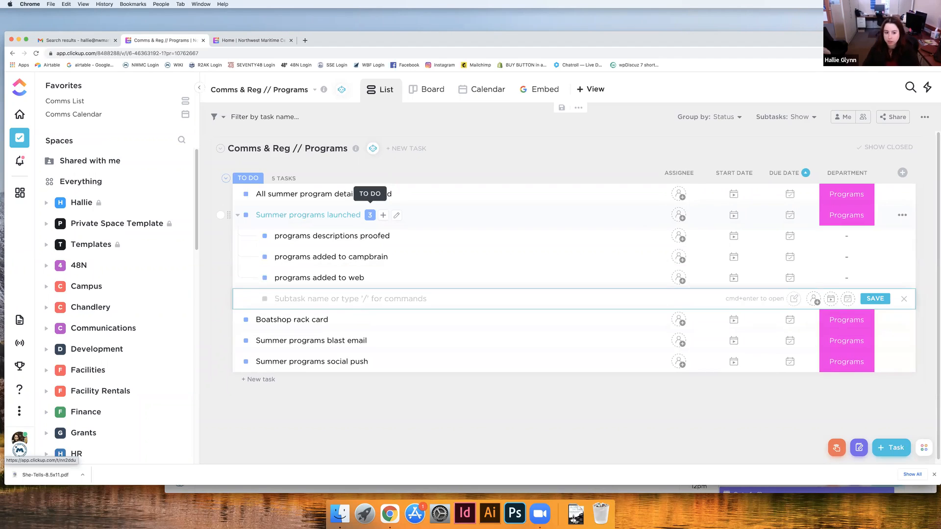
key(Escape)
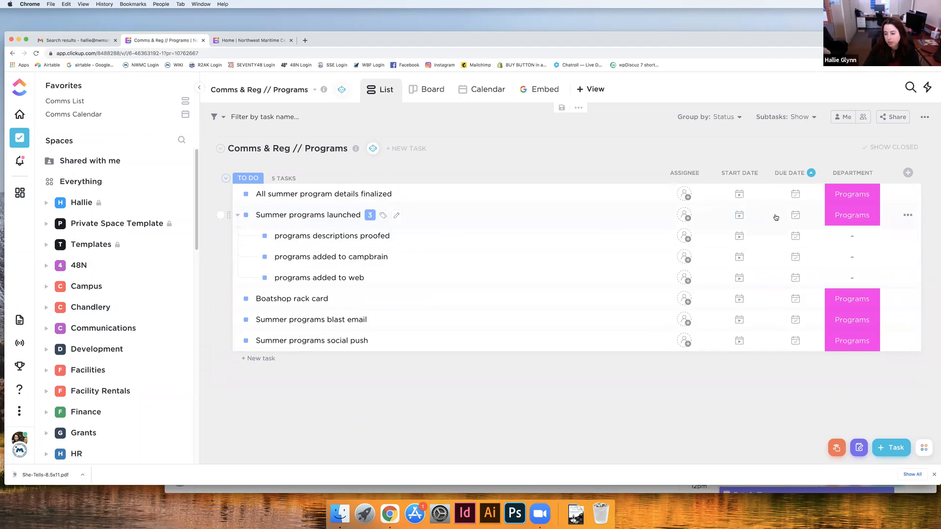
Set both the start date and due date of Summer programs launched to April 1, 2021
click(740, 216)
click(829, 119)
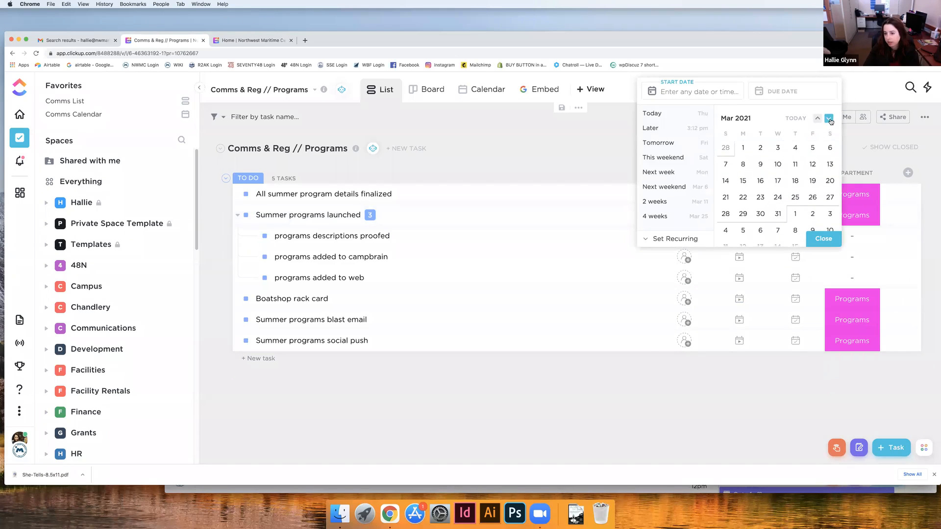
click(791, 214)
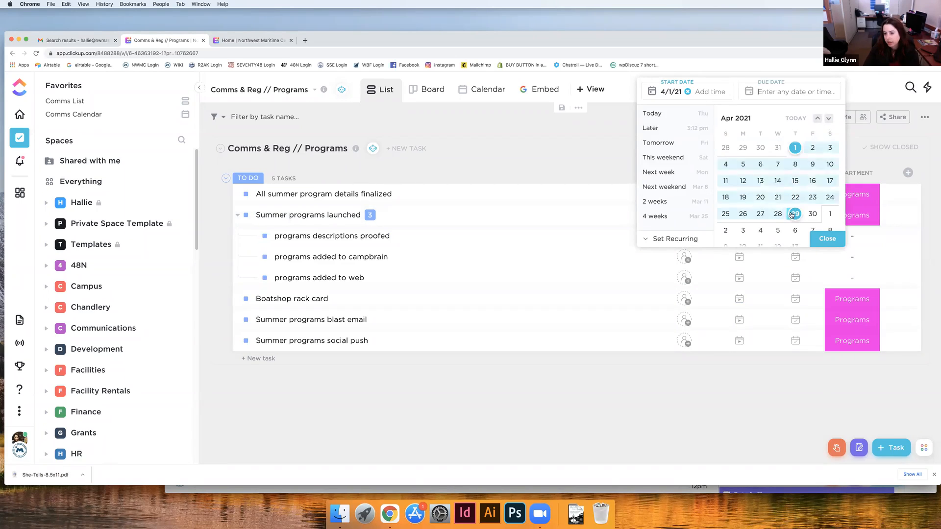
click(794, 147)
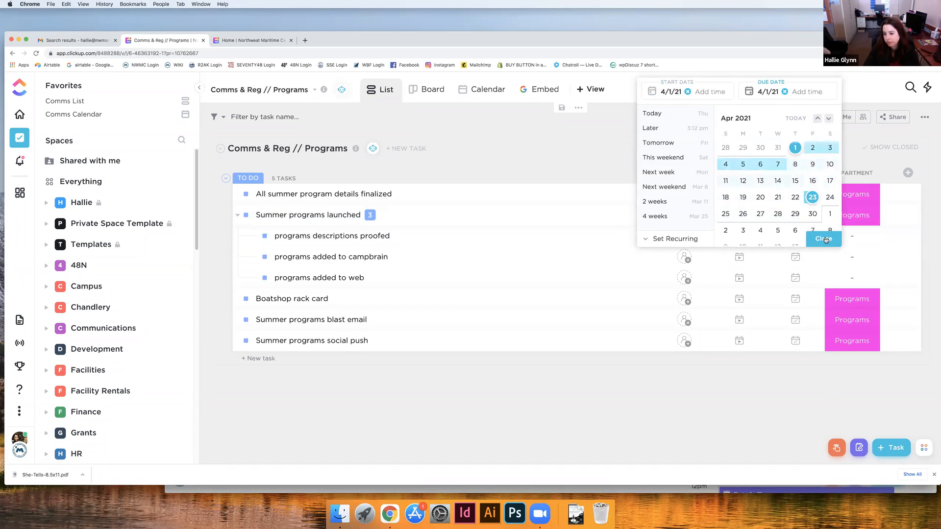
click(827, 239)
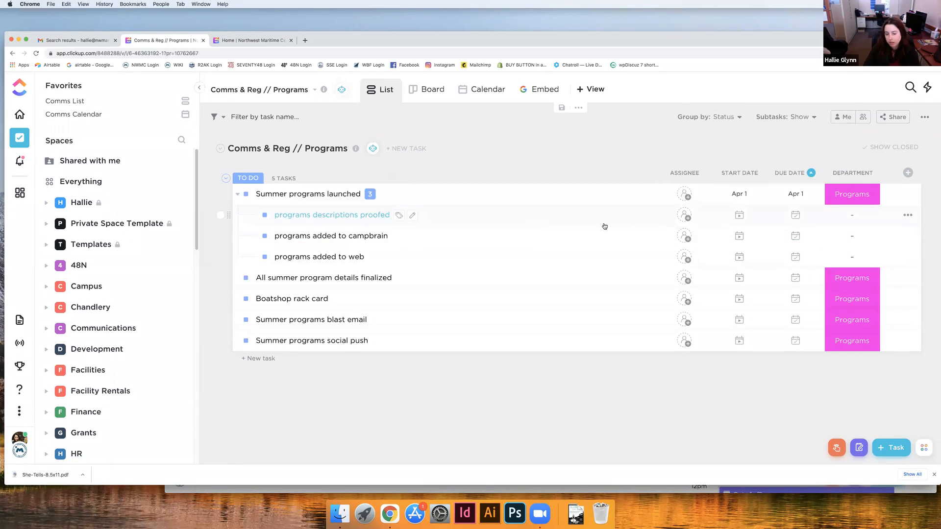
Set the start and due dates of the programs descriptions proofed subtask to March 15, 2021
click(741, 215)
scroll(776, 208, down, 2)
click(743, 216)
scroll(753, 218, down, 2)
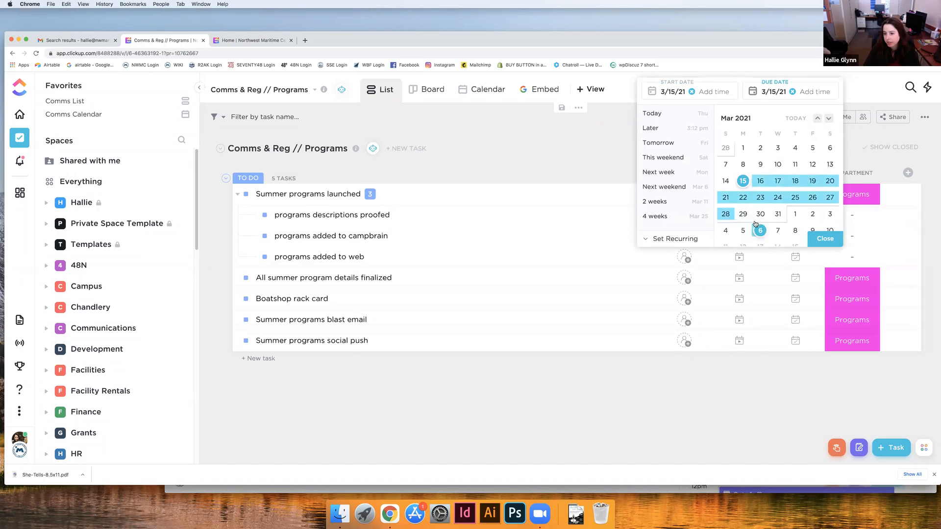
click(813, 239)
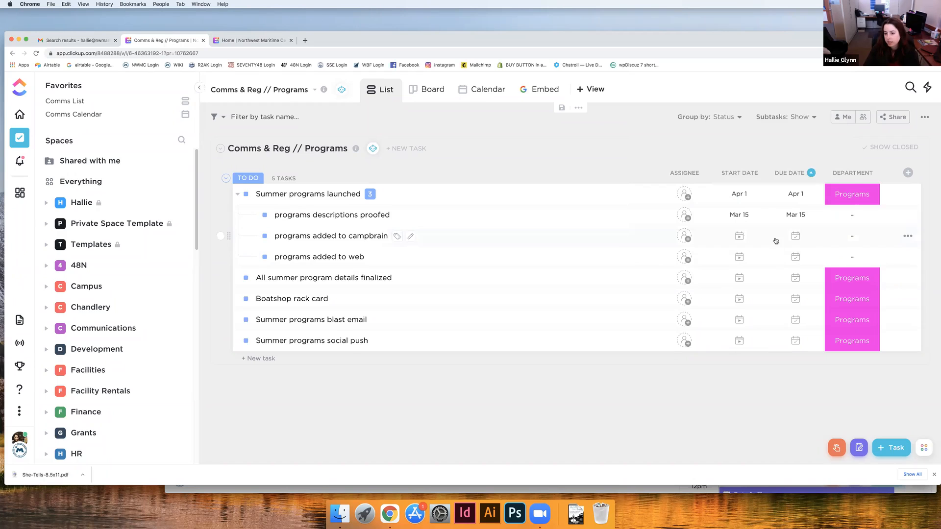
Schedule the programs added to campbrain subtask to start March 16 and be due March 19, 2021
click(738, 243)
scroll(758, 230, down, 2)
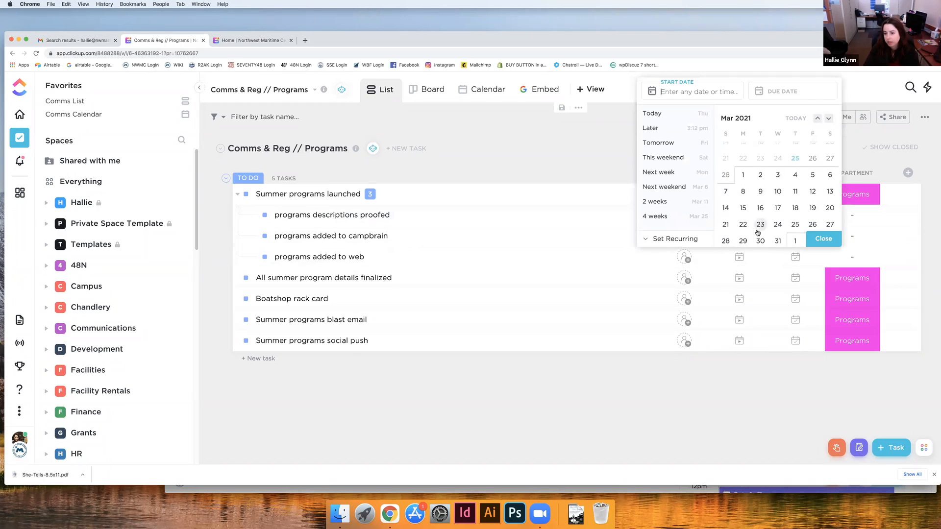
click(760, 208)
click(812, 208)
scroll(818, 221, down, 1)
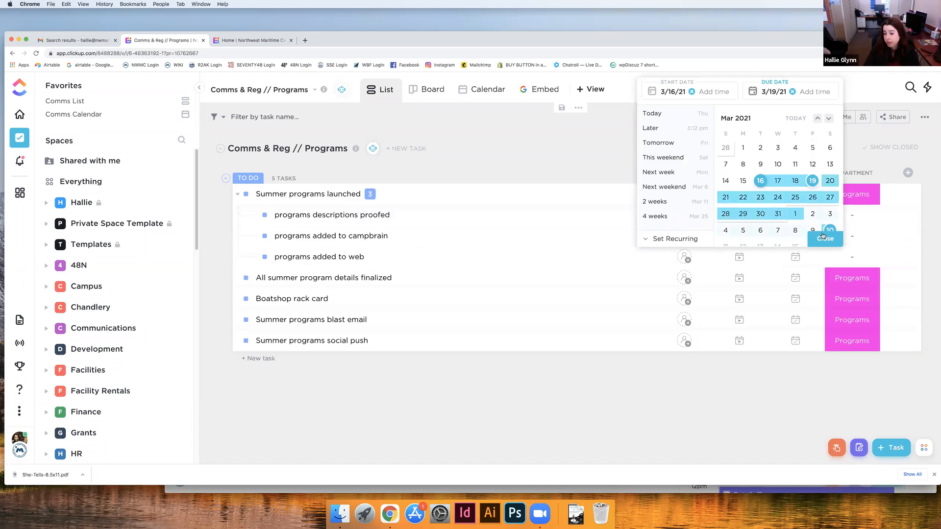
click(823, 238)
Schedule the programs added to web subtask to start March 22 and be due March 23
click(739, 257)
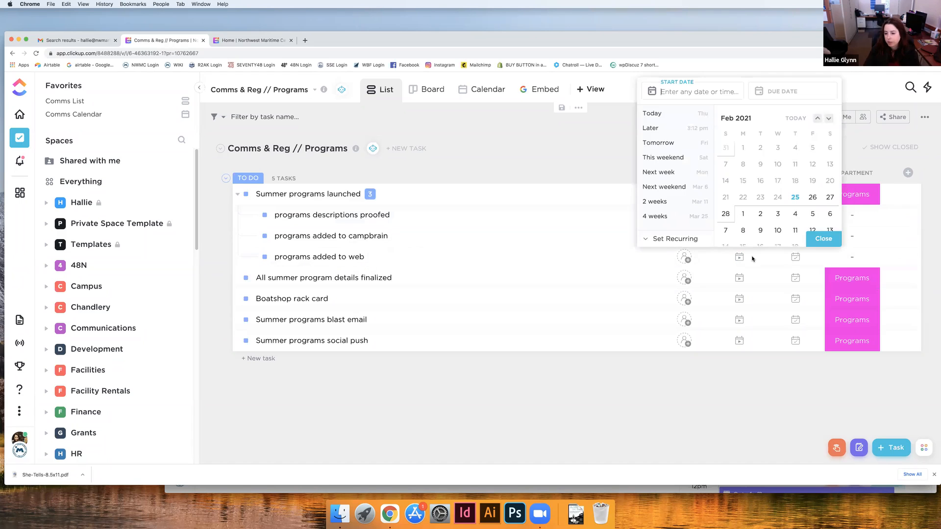
scroll(775, 210, down, 2)
scroll(773, 206, down, 4)
click(743, 174)
click(760, 174)
click(823, 238)
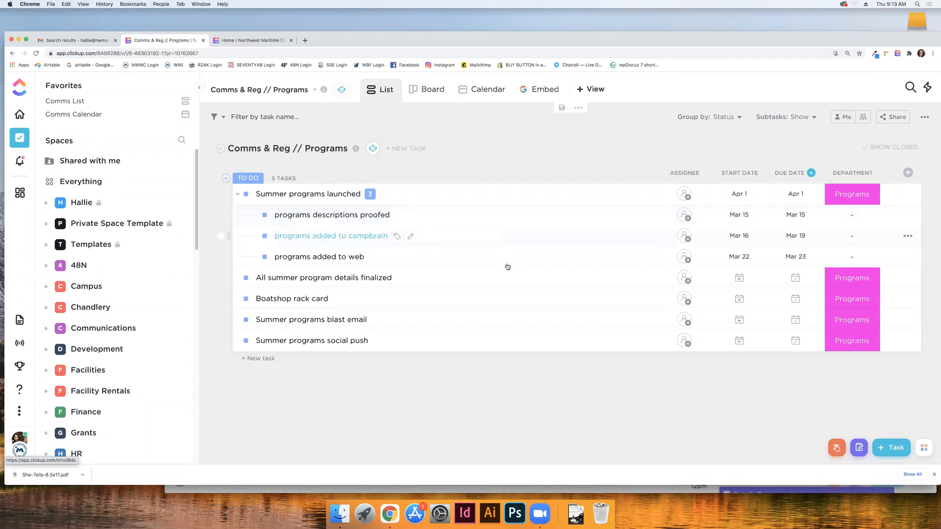
Expand the Education Programs folder in the Programs space to view its lists, and collapse it again
scroll(96, 433, down, 5)
scroll(95, 434, down, 3)
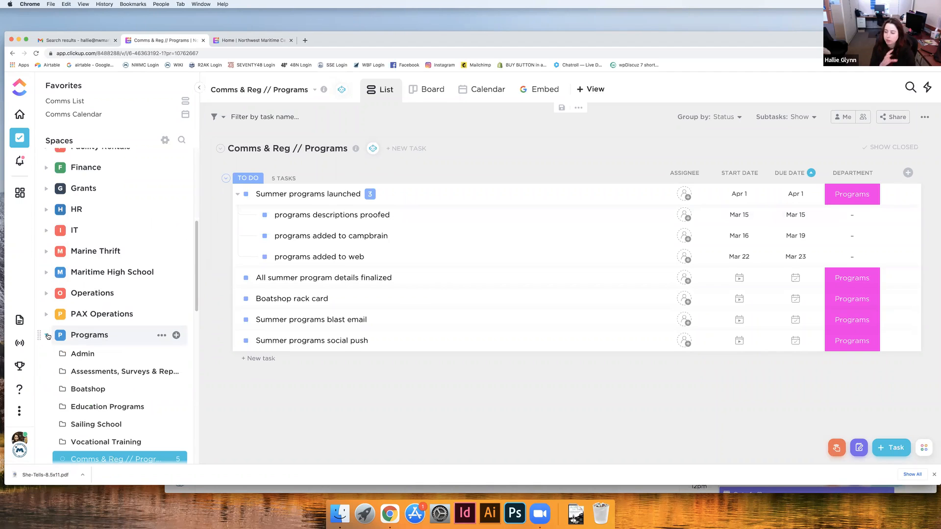
scroll(100, 405, down, 3)
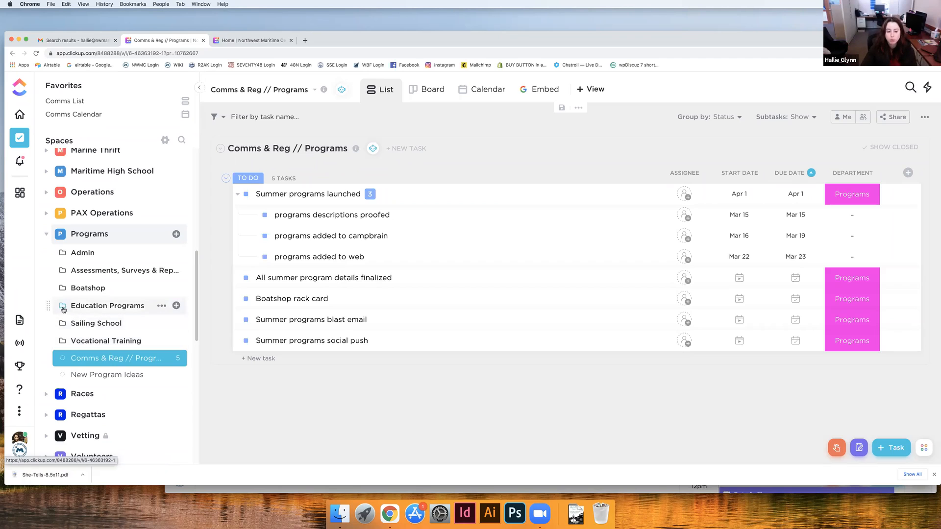
click(92, 306)
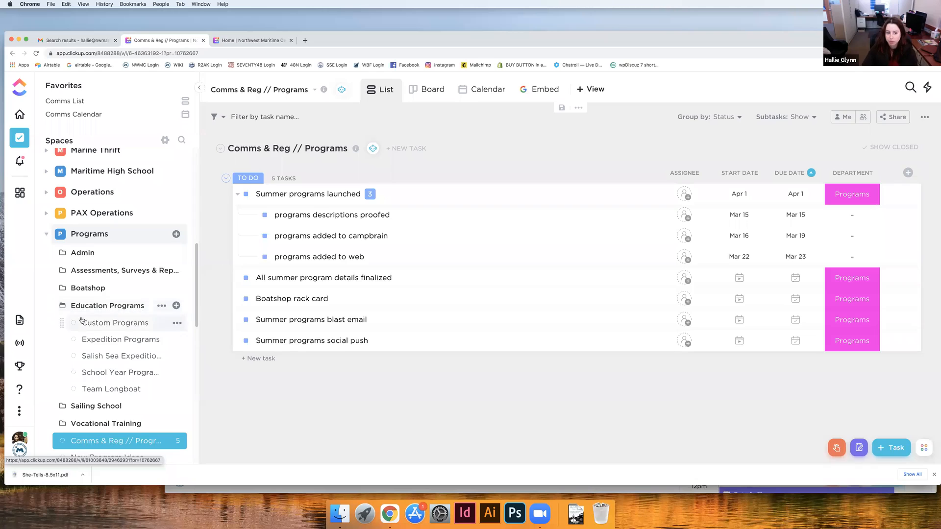
click(62, 306)
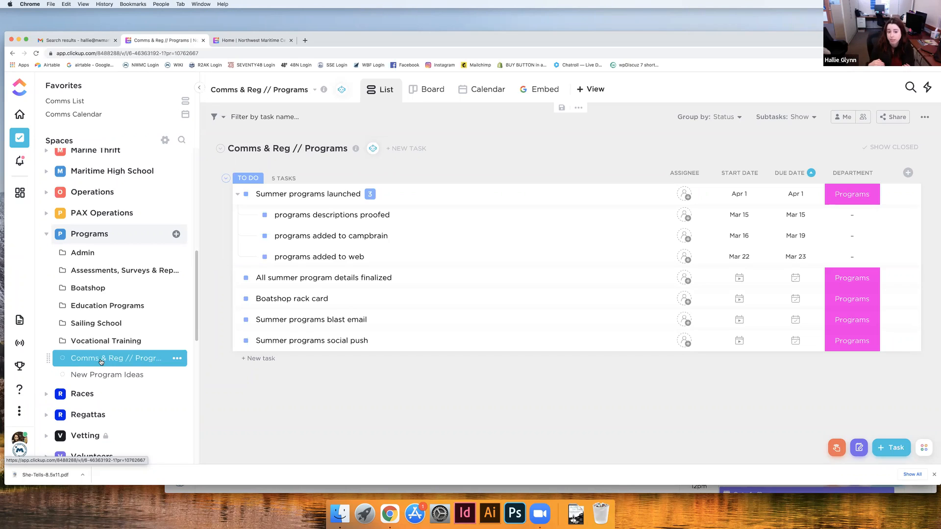
Open the She Tells Sea Tales 2021 list in the Development space and look through its complete and to-do tasks
scroll(113, 351, down, 4)
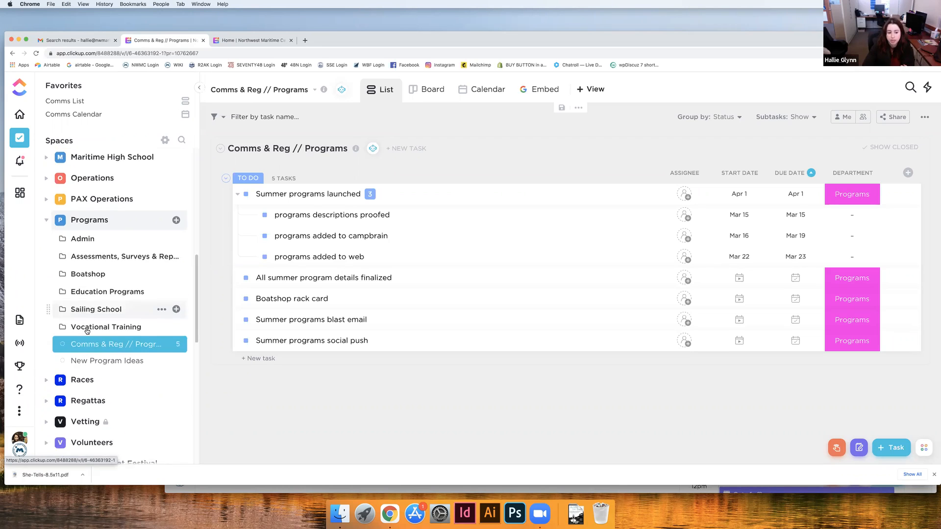
scroll(113, 333, up, 6)
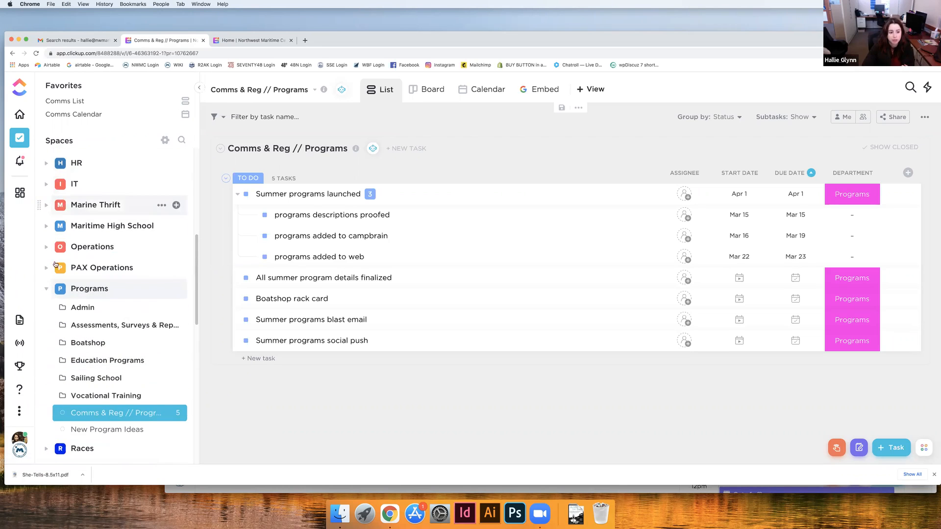
scroll(58, 281, up, 2)
scroll(58, 275, up, 3)
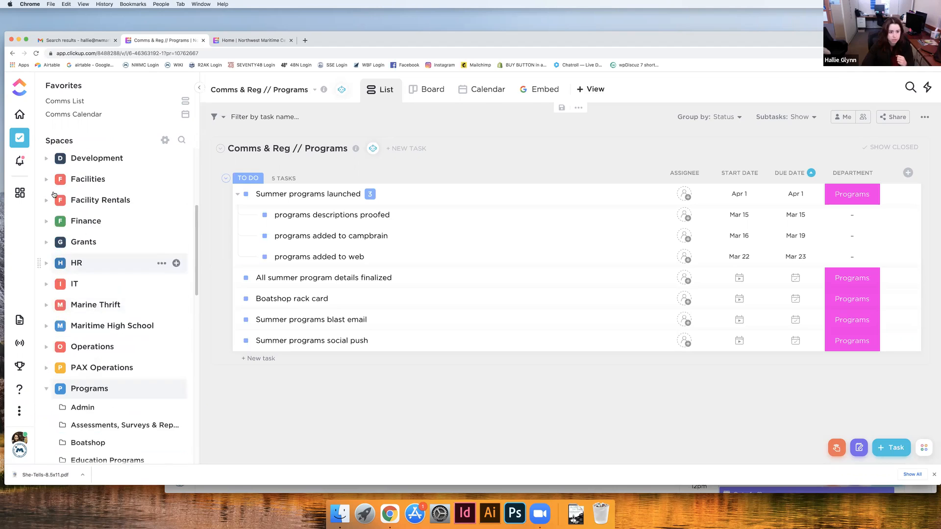
click(46, 160)
click(62, 196)
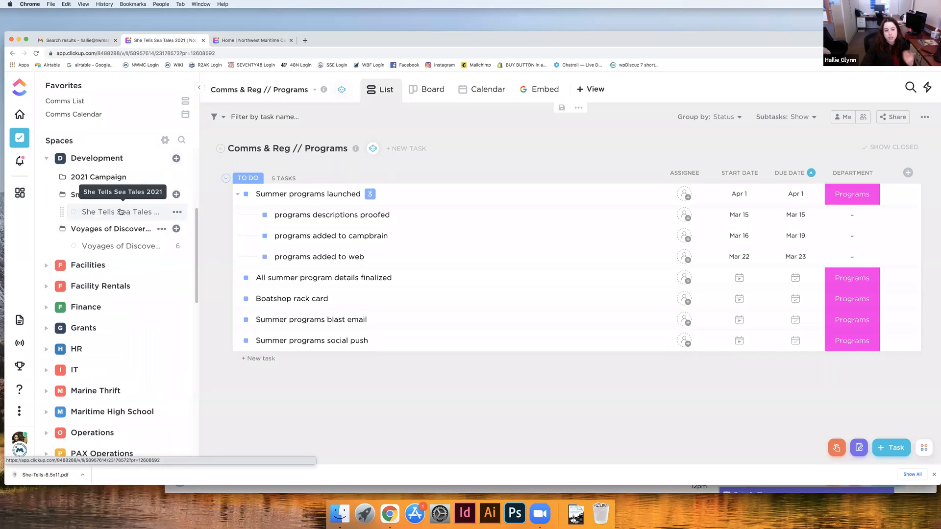
click(121, 212)
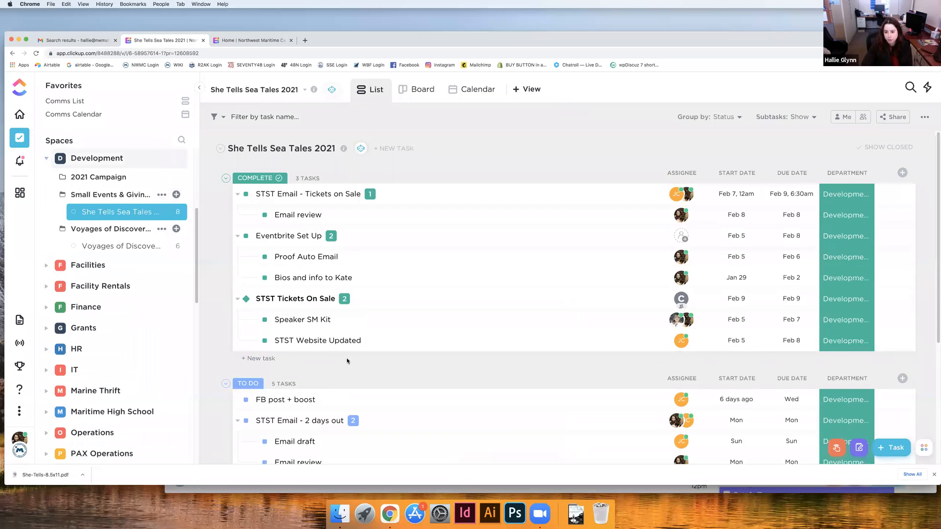
scroll(346, 361, down, 3)
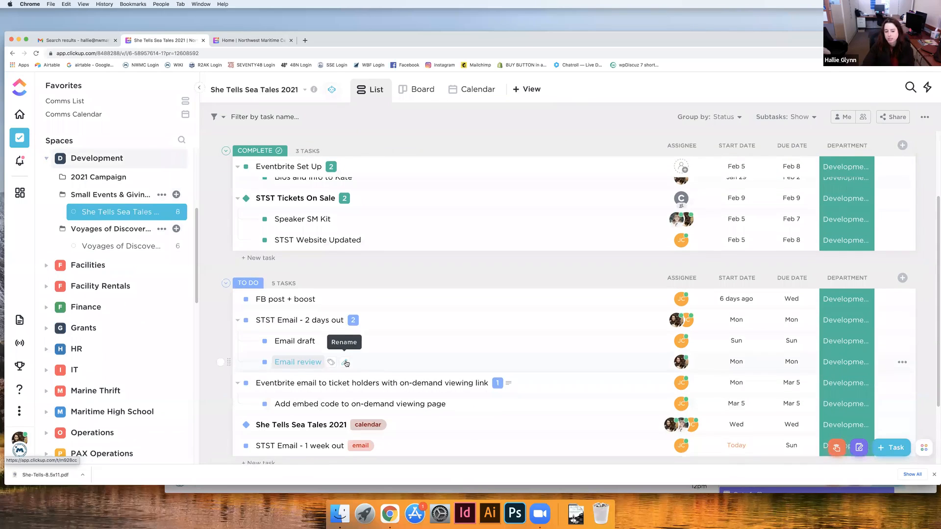
scroll(343, 362, down, 3)
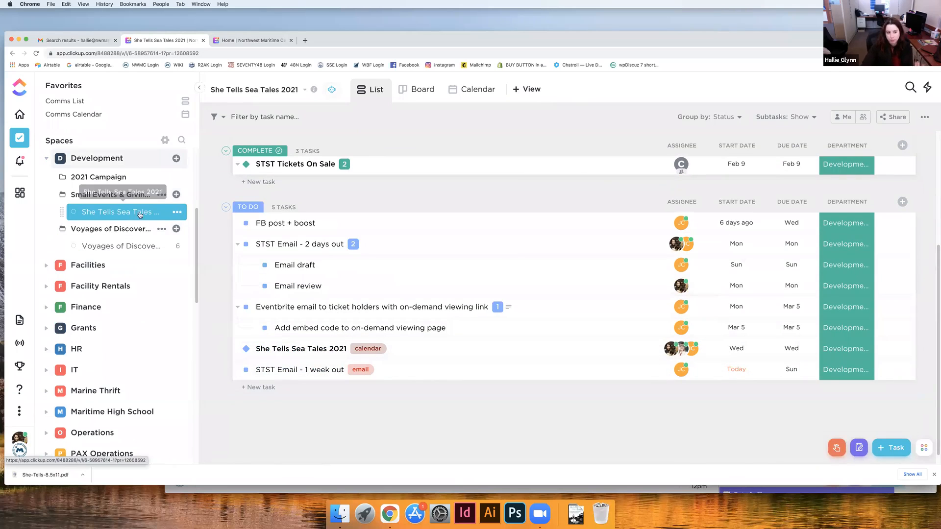
scroll(126, 307, down, 1)
scroll(283, 349, up, 5)
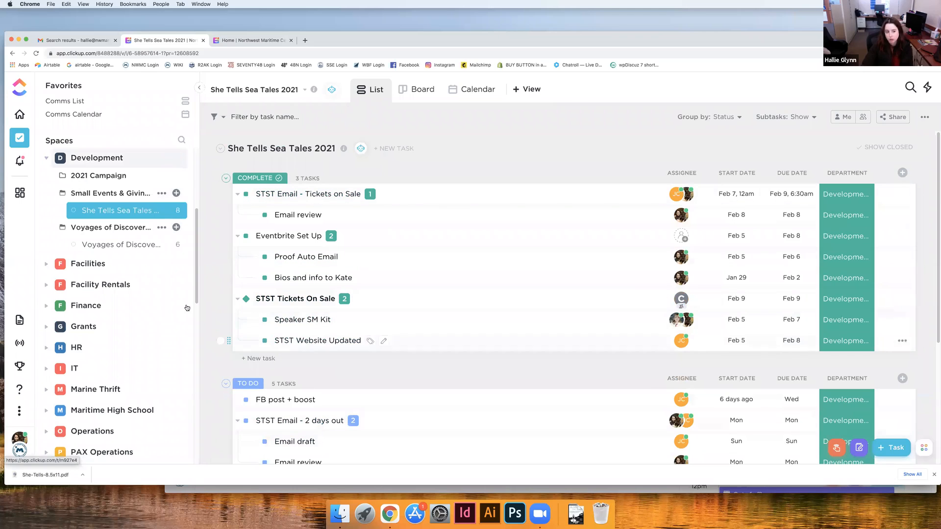
Look through the remaining spaces and expand the Programs space to show its folders and lists
scroll(72, 403, down, 3)
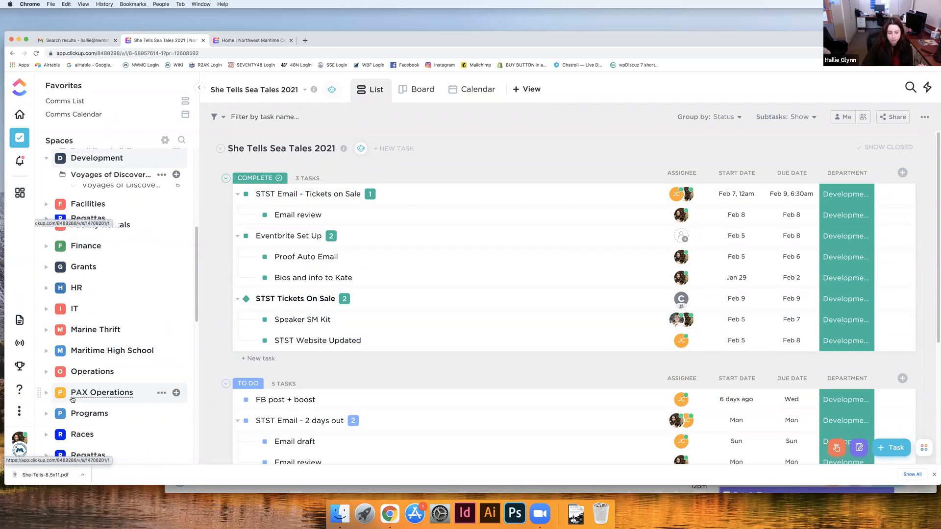
scroll(72, 402, down, 3)
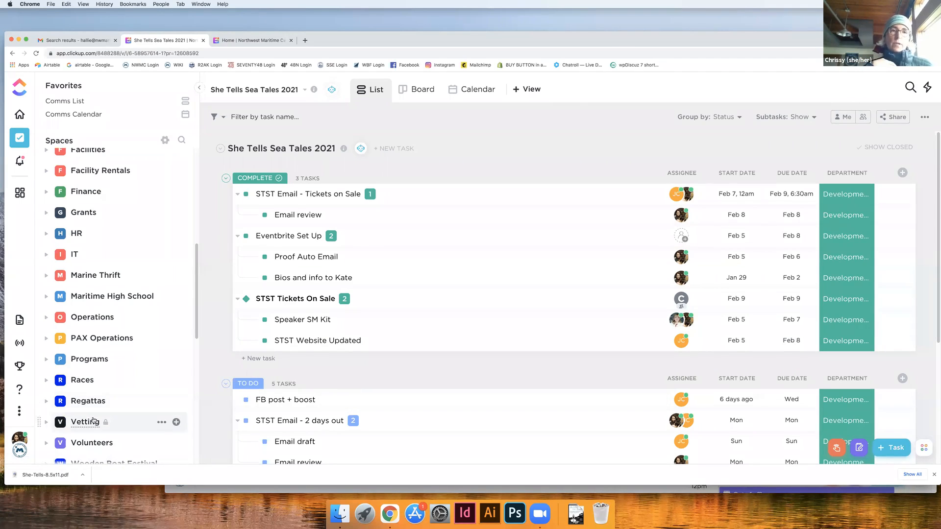
scroll(94, 422, down, 5)
scroll(93, 420, down, 5)
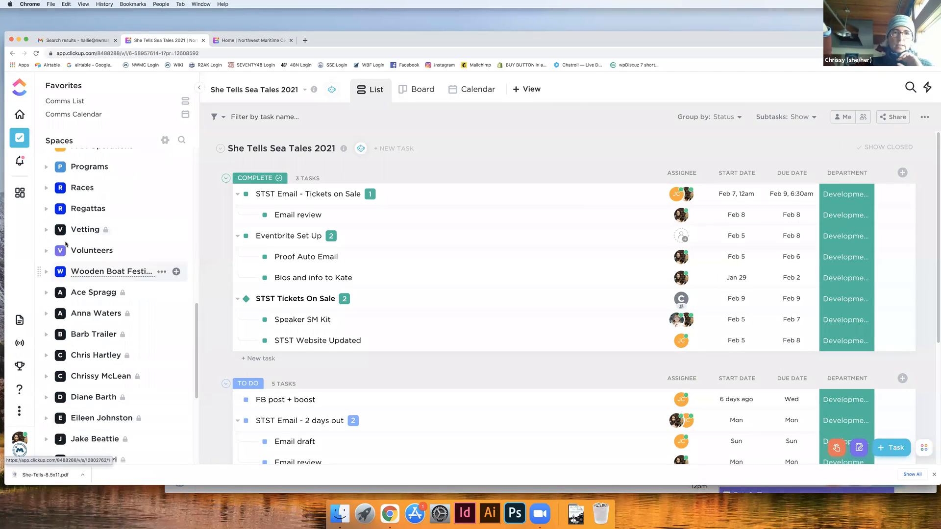
click(46, 168)
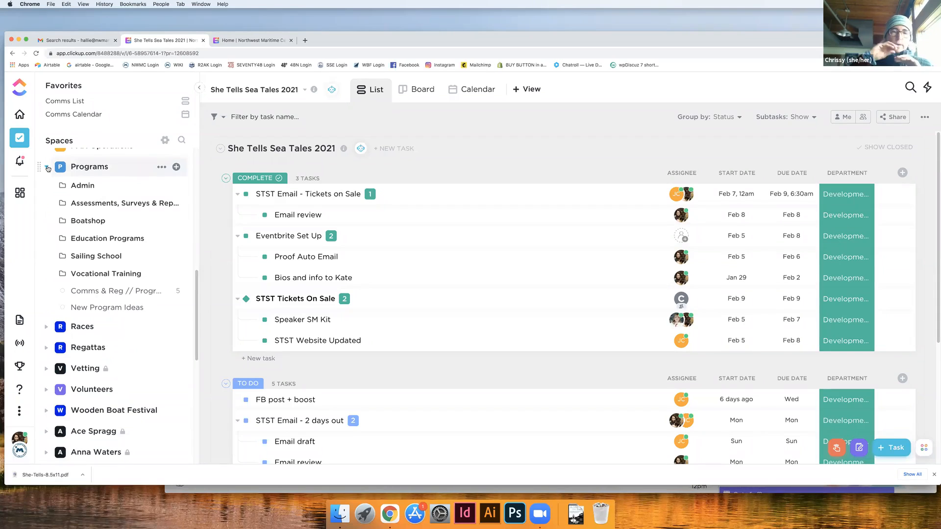
Open the Comms & Reg // Programs list in the Programs space
click(93, 295)
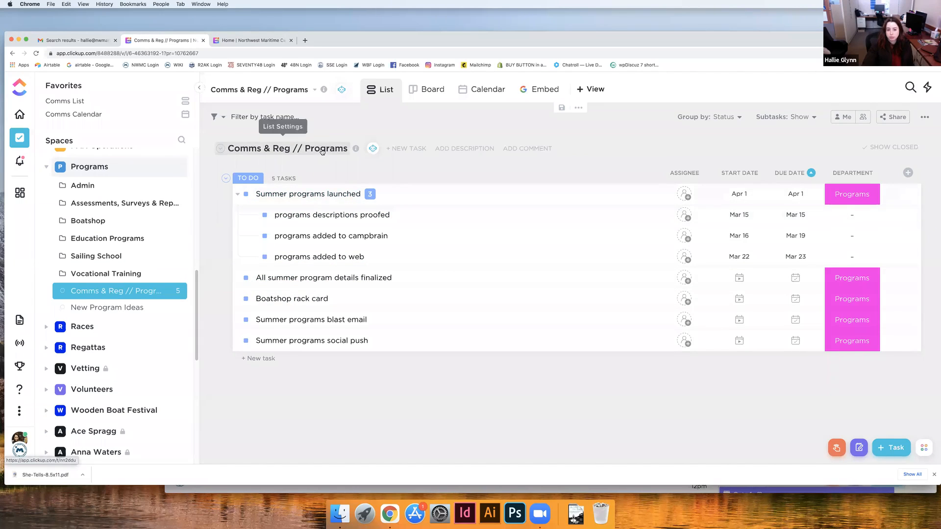
click(220, 194)
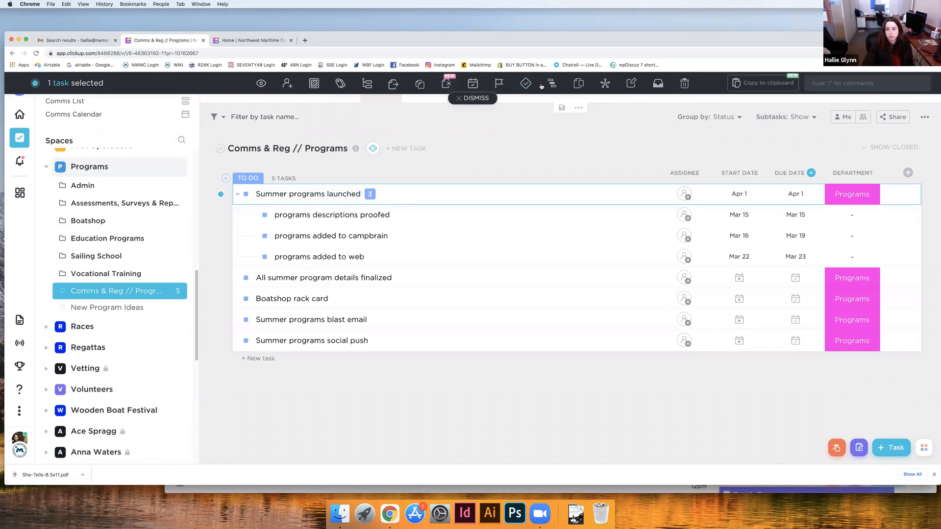
click(577, 86)
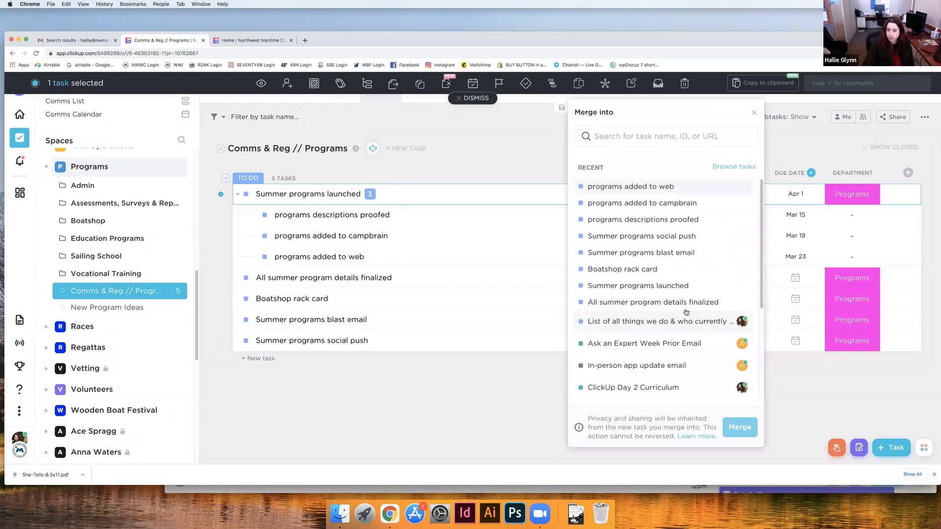
click(754, 113)
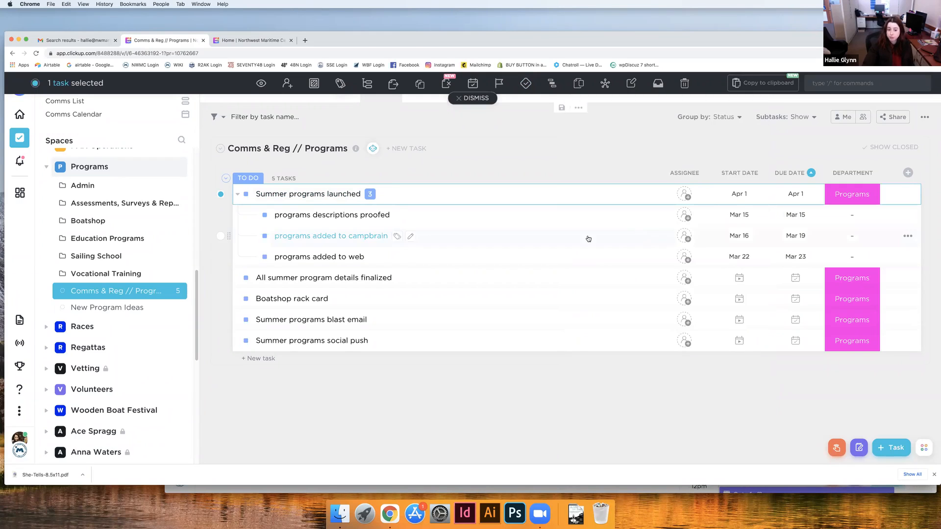
click(220, 195)
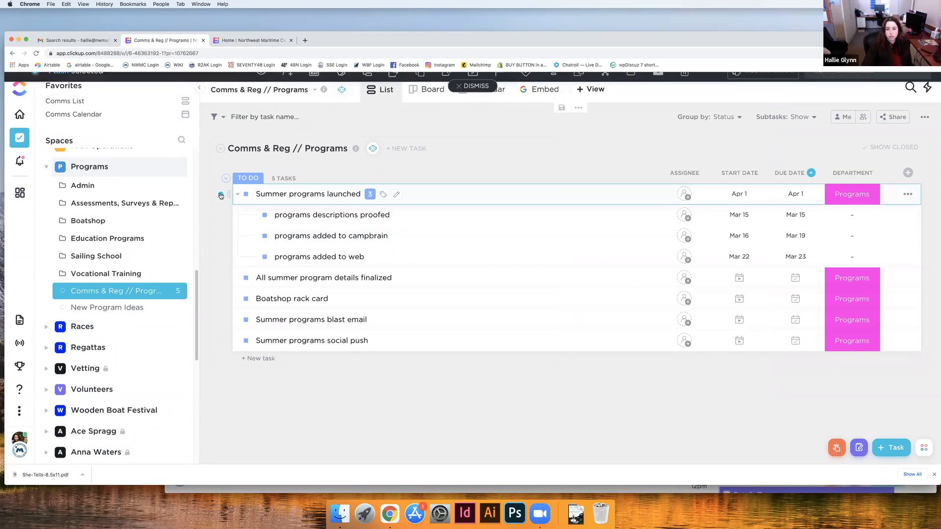
View the dependency options of the Summer programs launched task, including the search for linked tasks, and close them without adding any
click(219, 195)
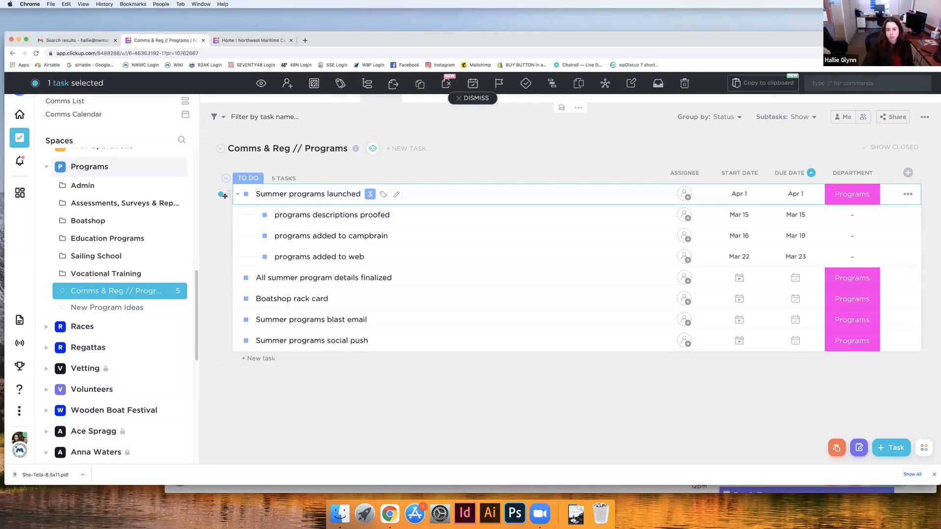
right_click(289, 197)
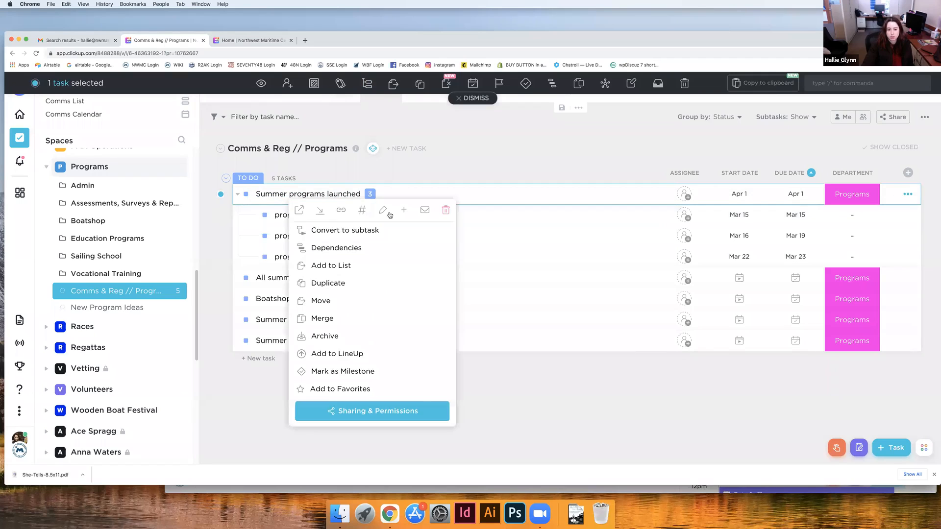
click(363, 249)
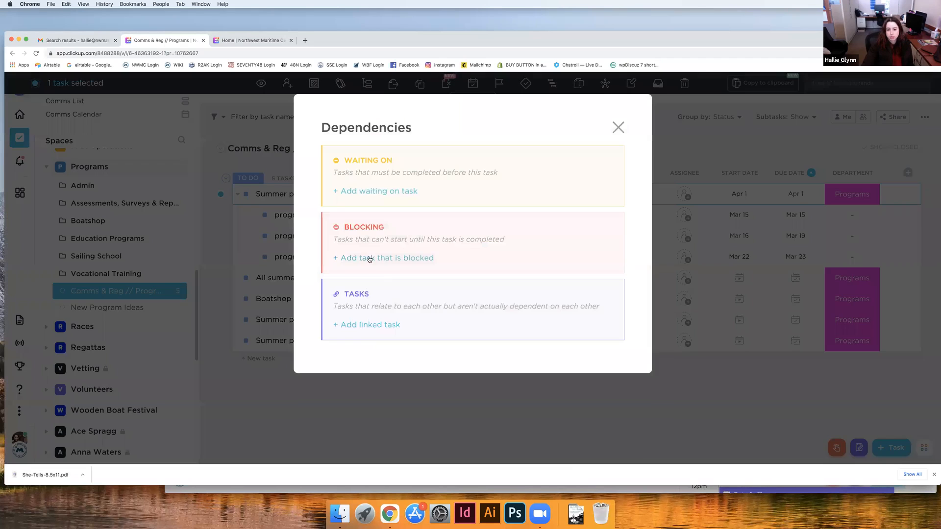
click(375, 327)
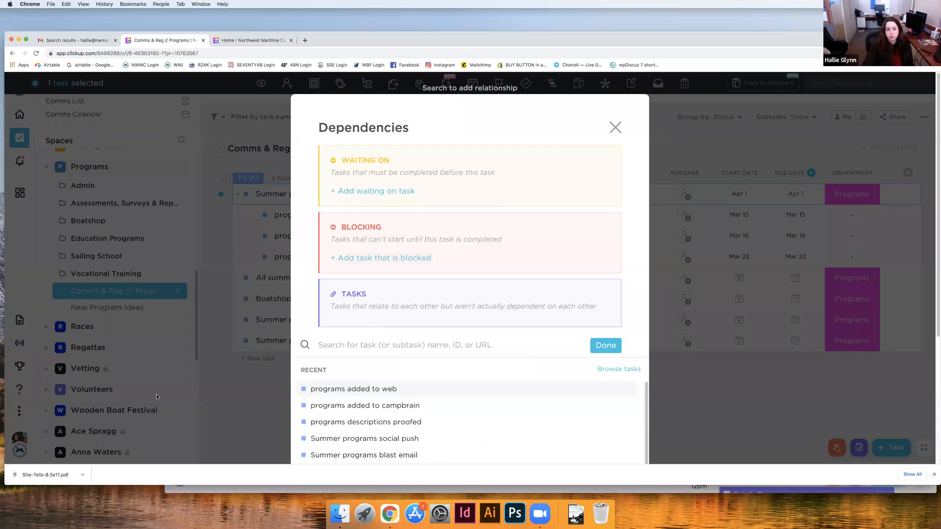
click(615, 127)
click(220, 194)
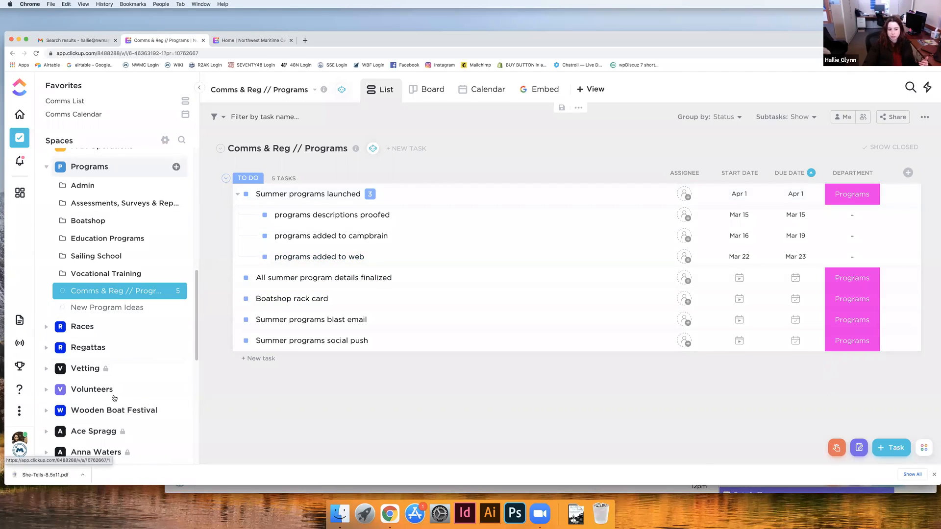
Look through the people and the Communications team available as assignees for the Summer programs launched task, without assigning anyone
scroll(113, 395, up, 3)
scroll(114, 395, up, 2)
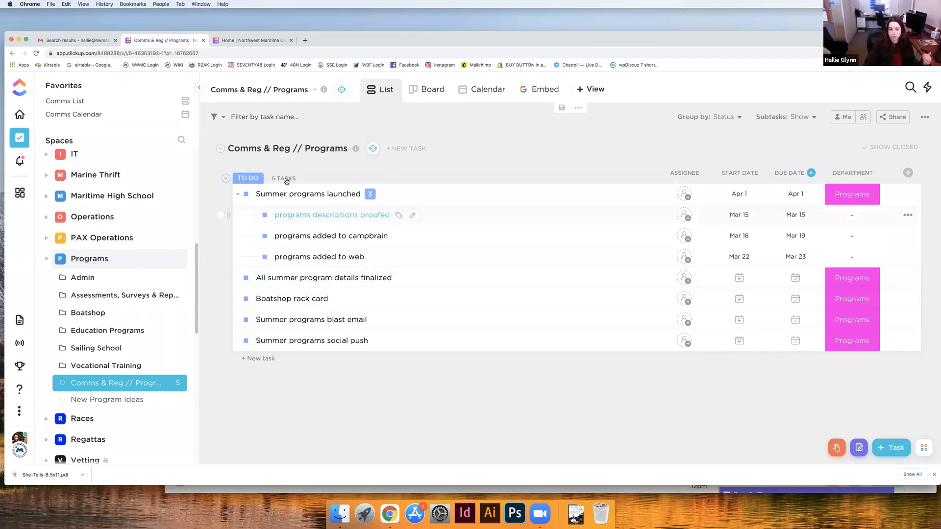
click(684, 193)
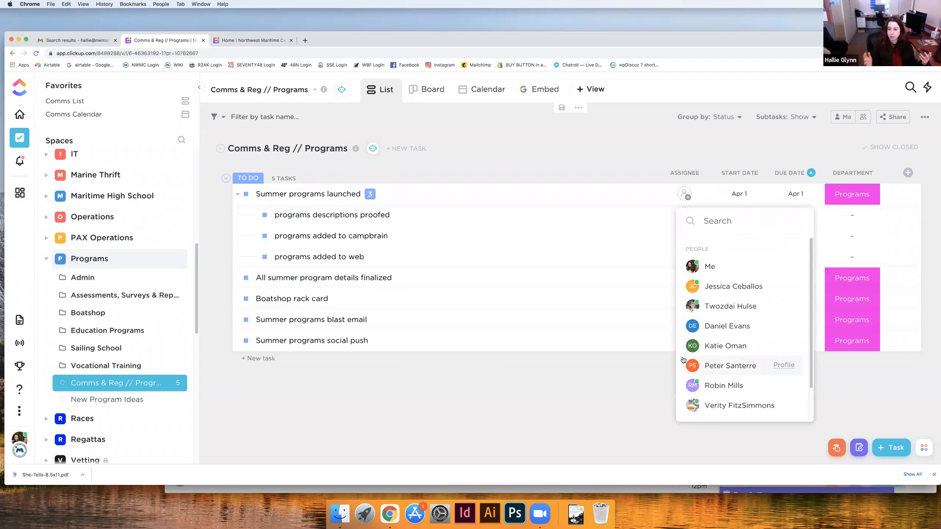
scroll(742, 388, down, 2)
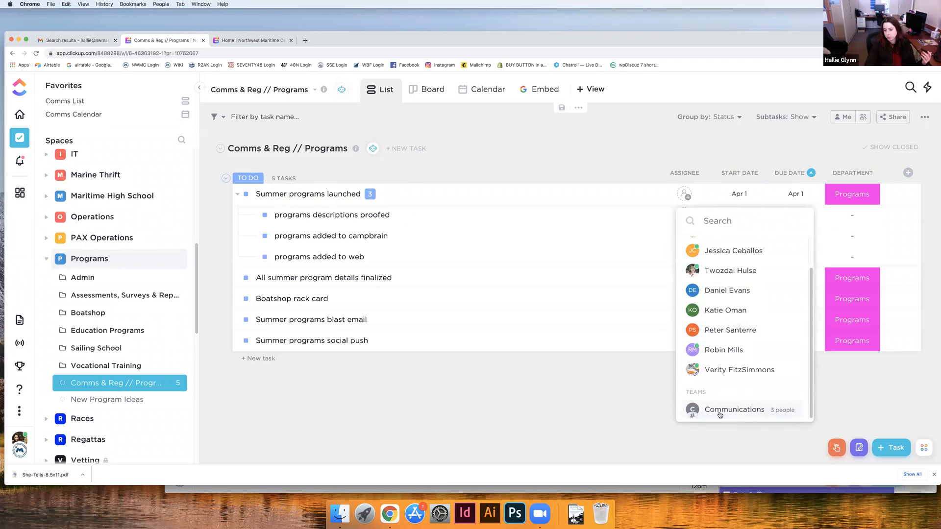
mouse_move(786, 413)
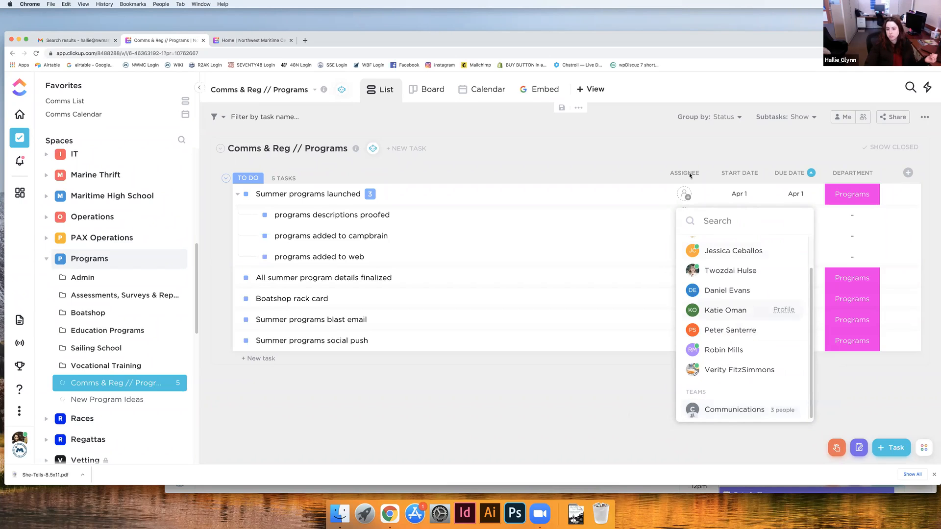
click(686, 196)
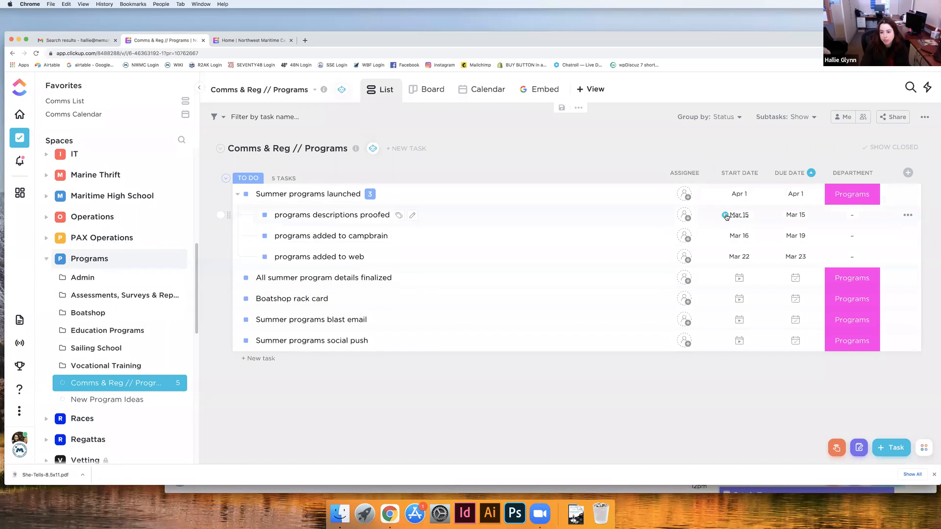
Assign the programs descriptions proofed subtask to yourself and the programs added to campbrain subtask to a teammate
click(685, 215)
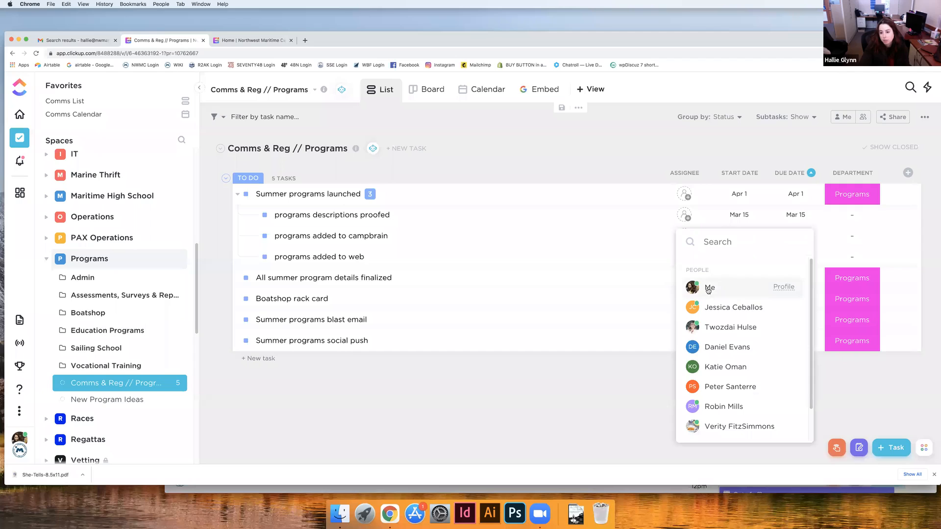
click(706, 287)
click(684, 236)
click(713, 344)
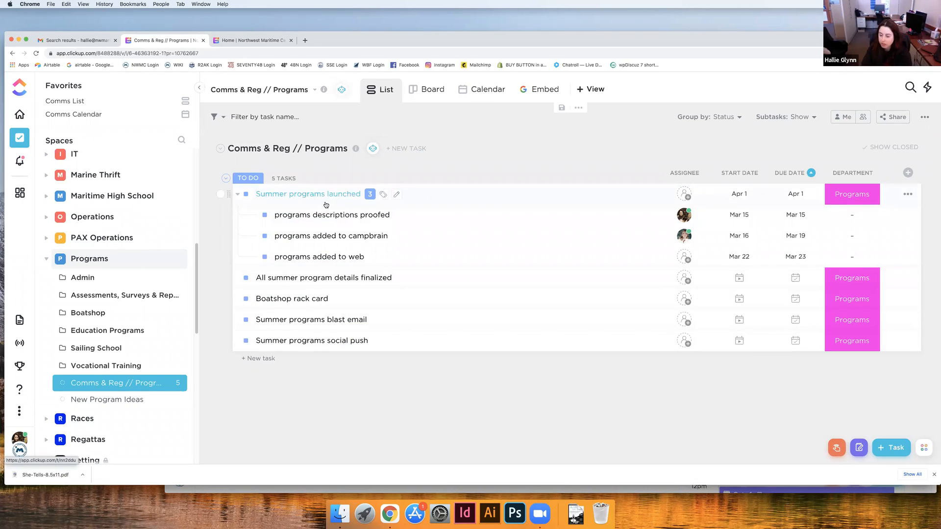
Mark the All summer program details finalized task as a milestone
right_click(292, 284)
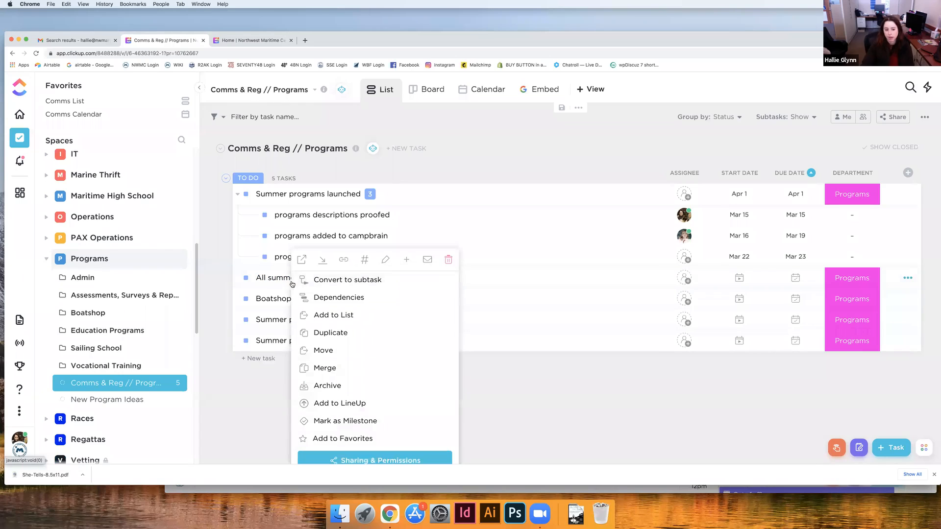
click(331, 421)
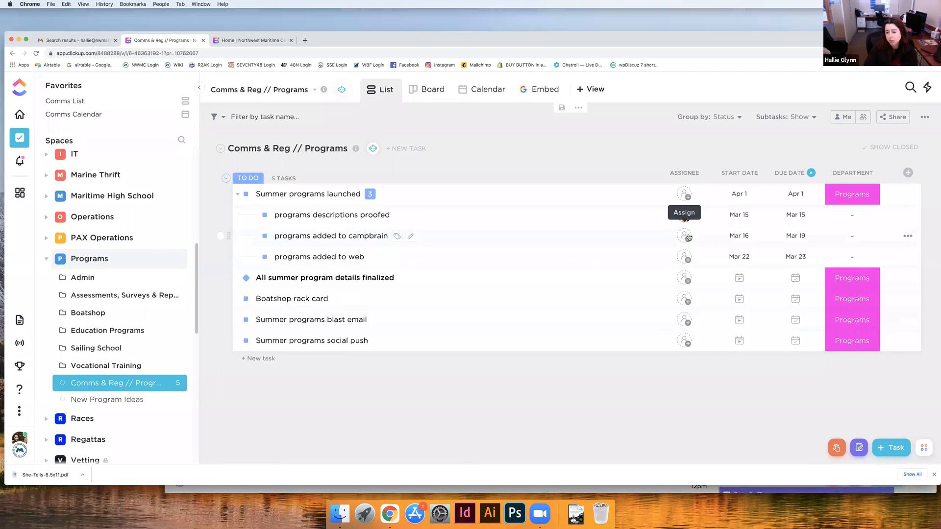
Assign the programs added to campbrain subtask to a different teammate
click(687, 237)
scroll(720, 384, down, 1)
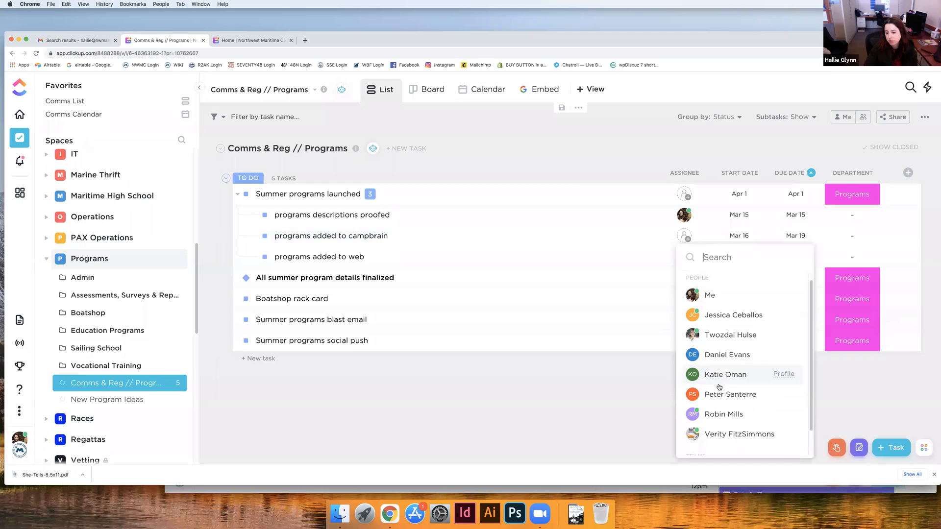
click(723, 428)
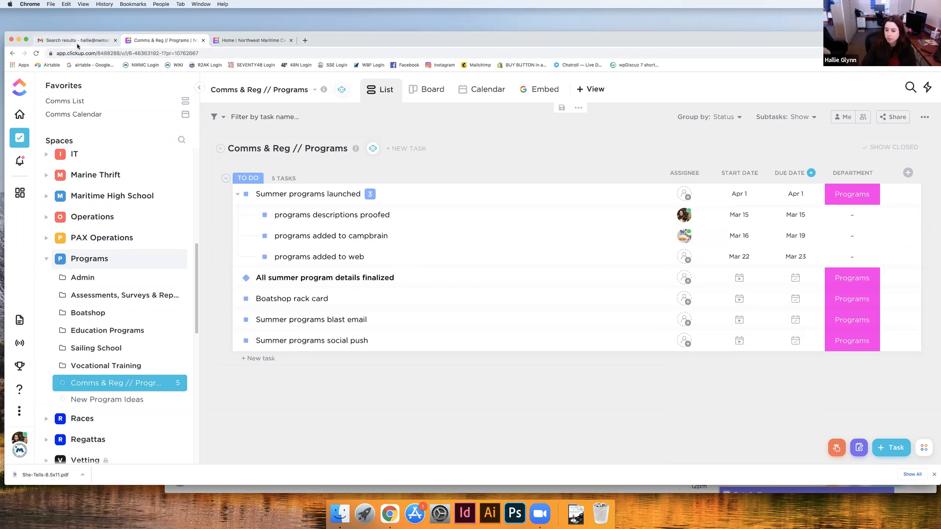
Select the full web address of the Comms & Reg // Programs list
double_click(211, 54)
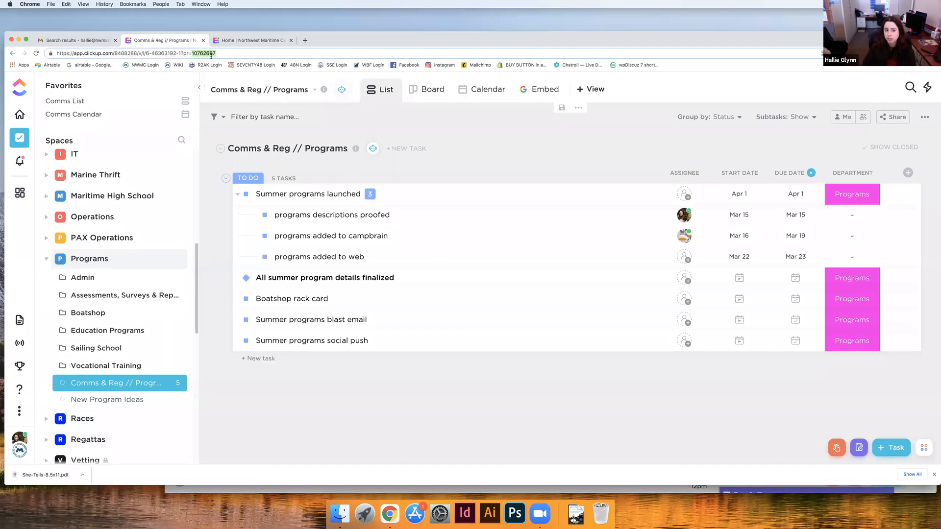
triple_click(146, 54)
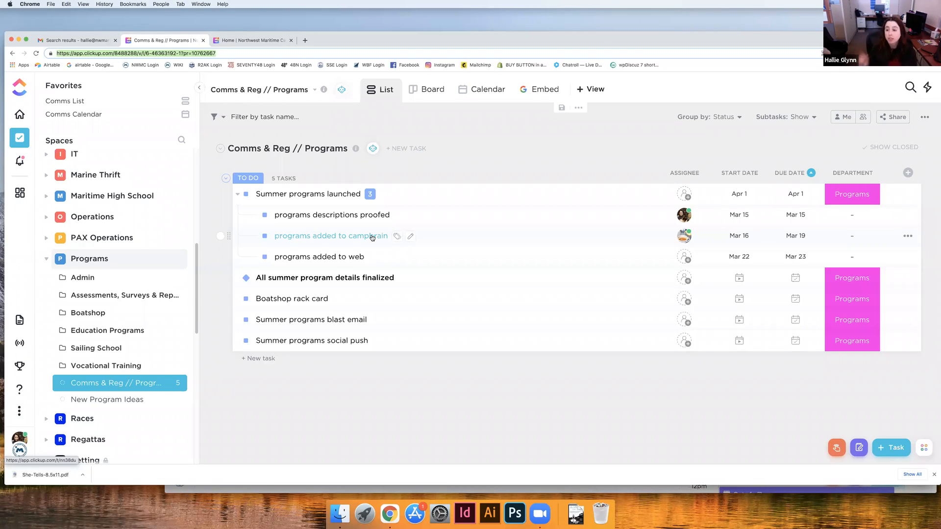
click(373, 237)
click(674, 417)
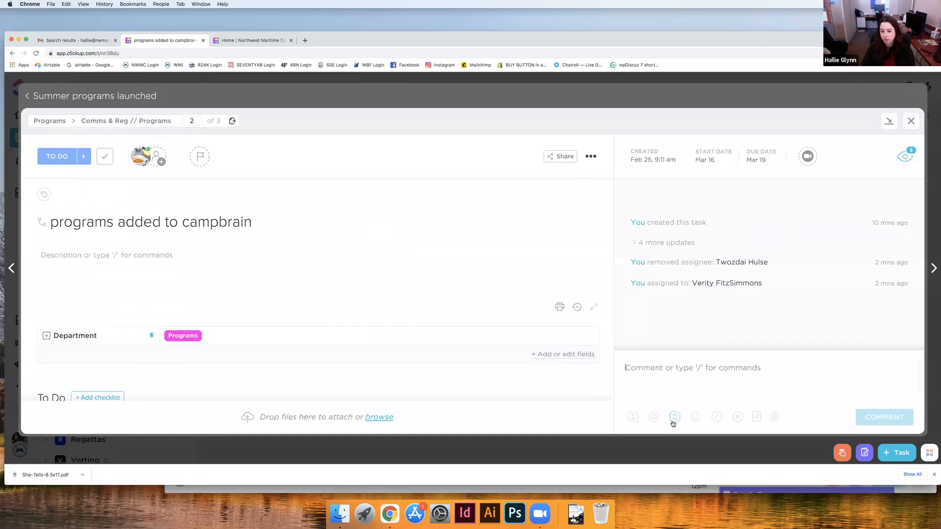
text(@veri)
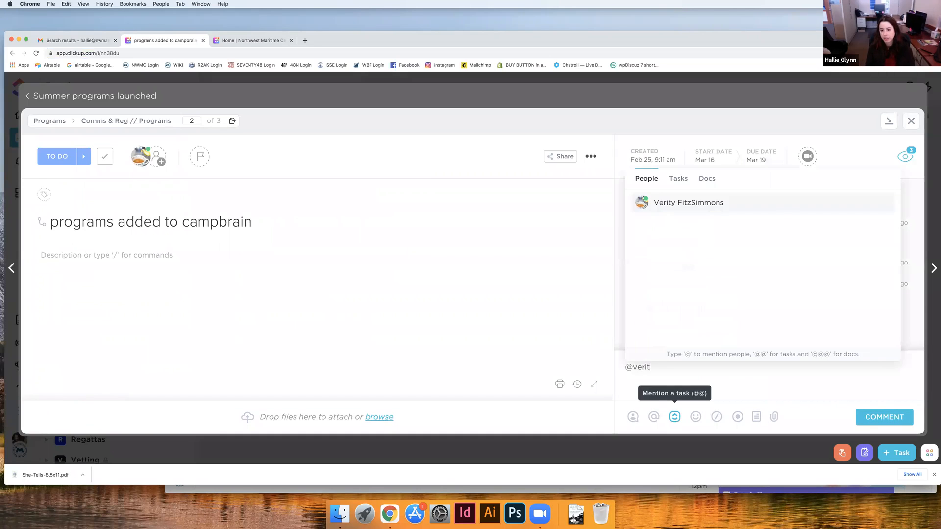
text(t)
key(Return)
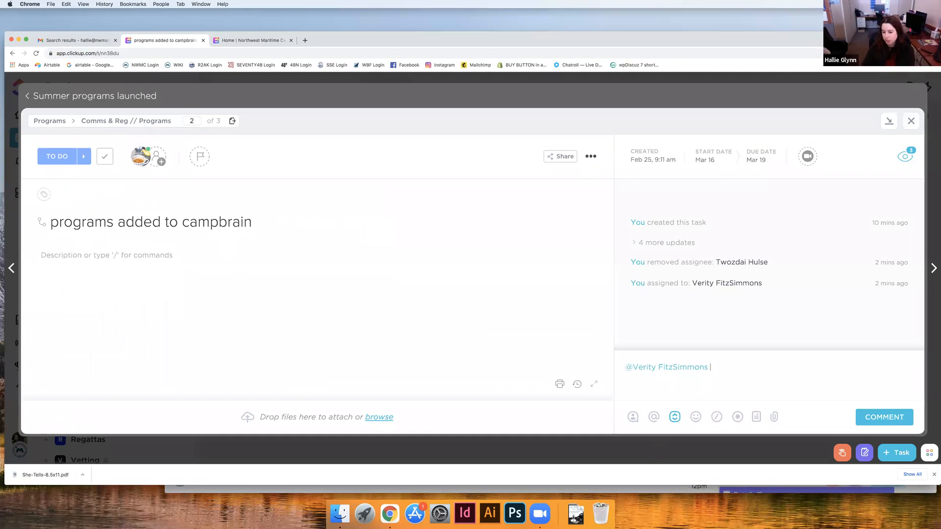
key(BackSpace)
key(BackSpace)
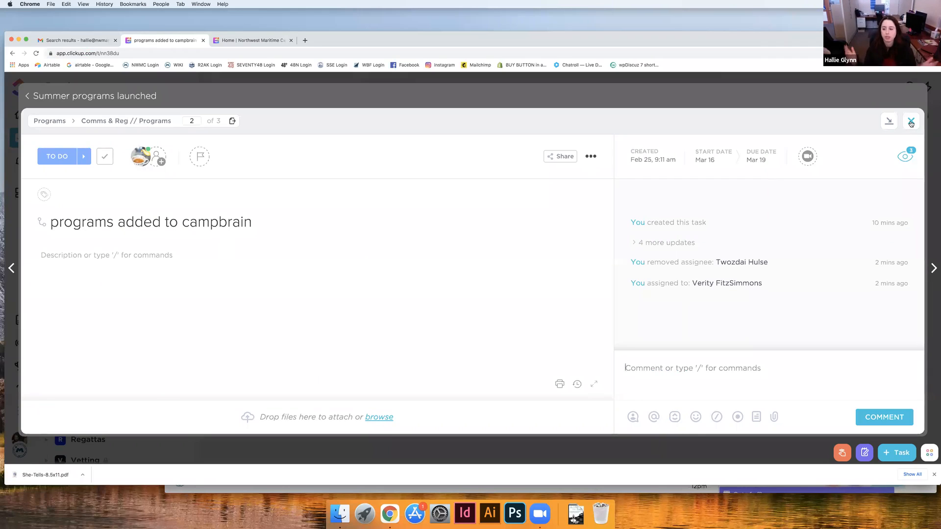
click(911, 123)
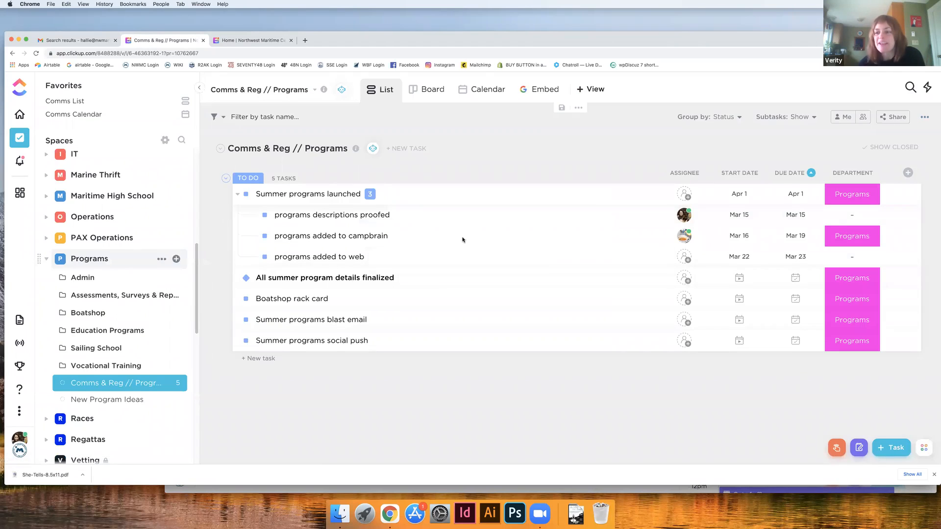
Post a comment on the programs added to campbrain subtask mentioning its assignee and asking "does this timeline work for you?", and close the subtask
click(313, 237)
click(726, 418)
text(@verity)
key(Return)
text(does )
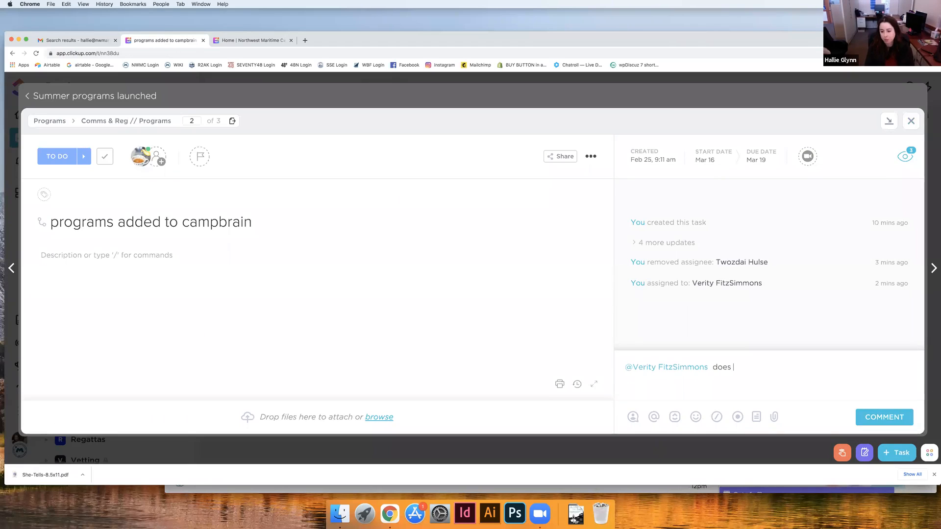
text(this timeline work for you)
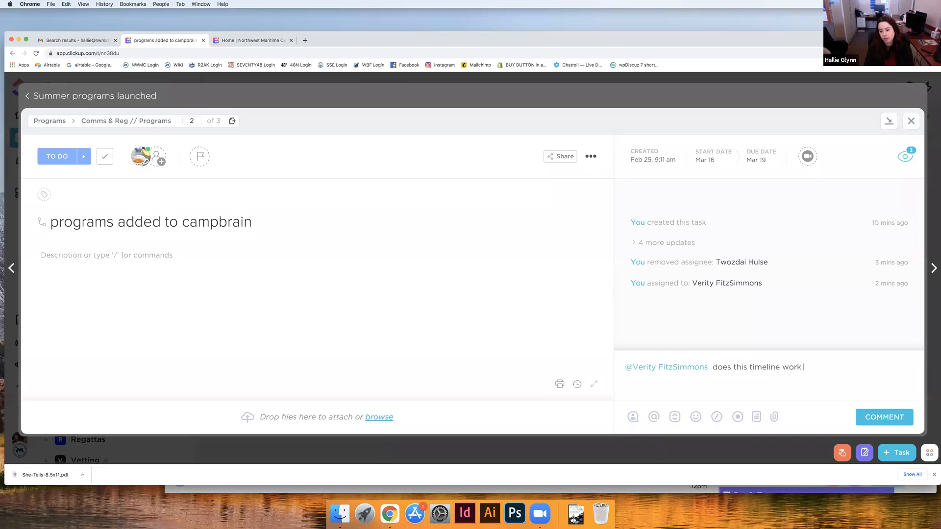
key(Return)
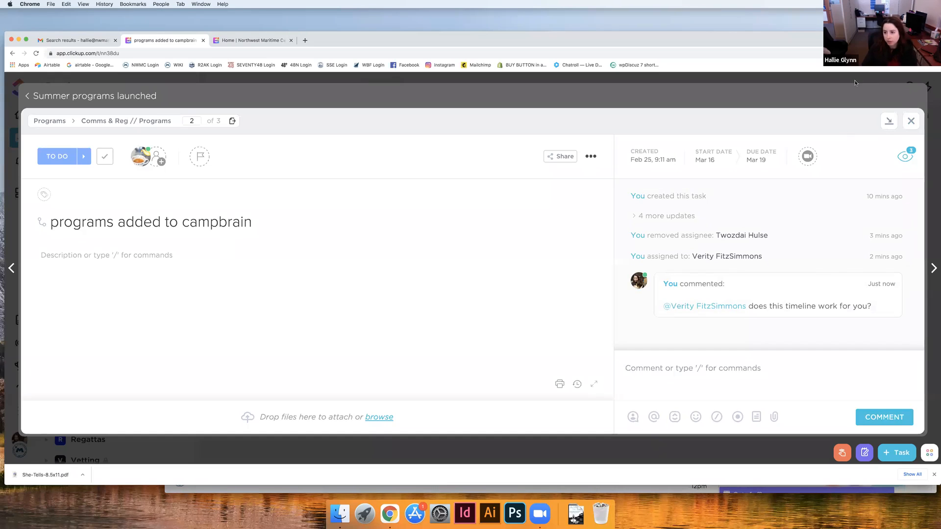
click(911, 121)
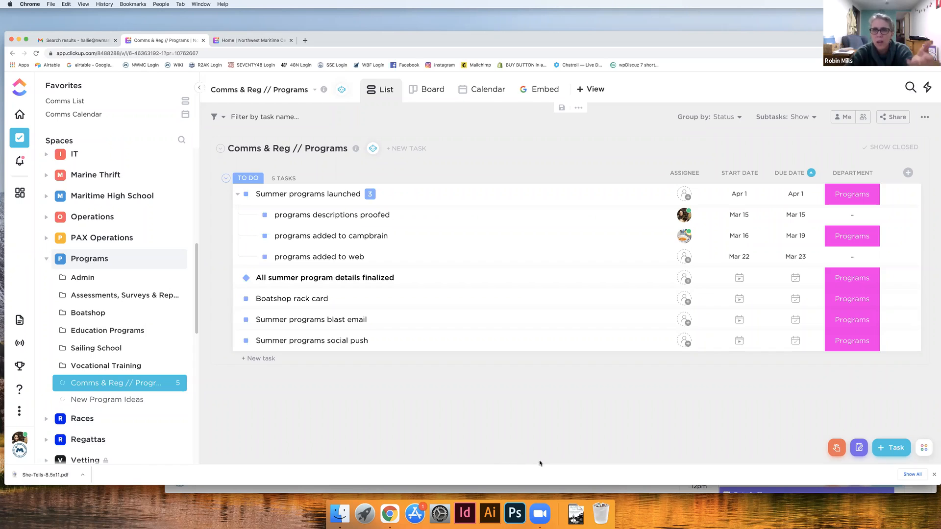
Reopen the programs added to campbrain subtask and examine the posted comment and its options
click(327, 237)
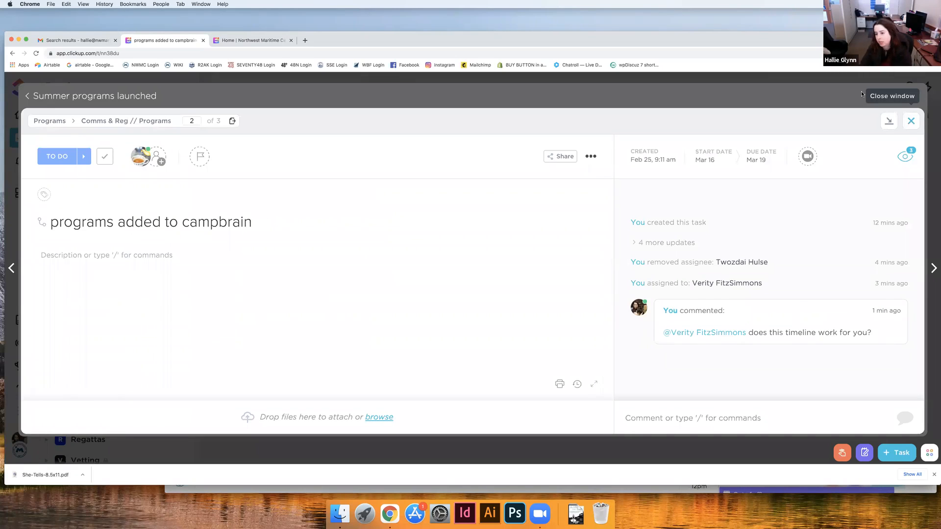
click(668, 419)
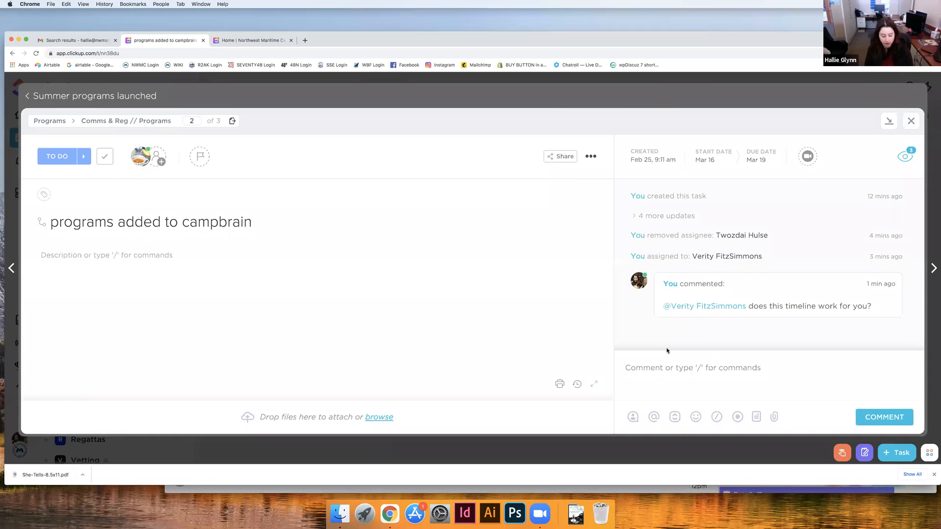
mouse_move(721, 304)
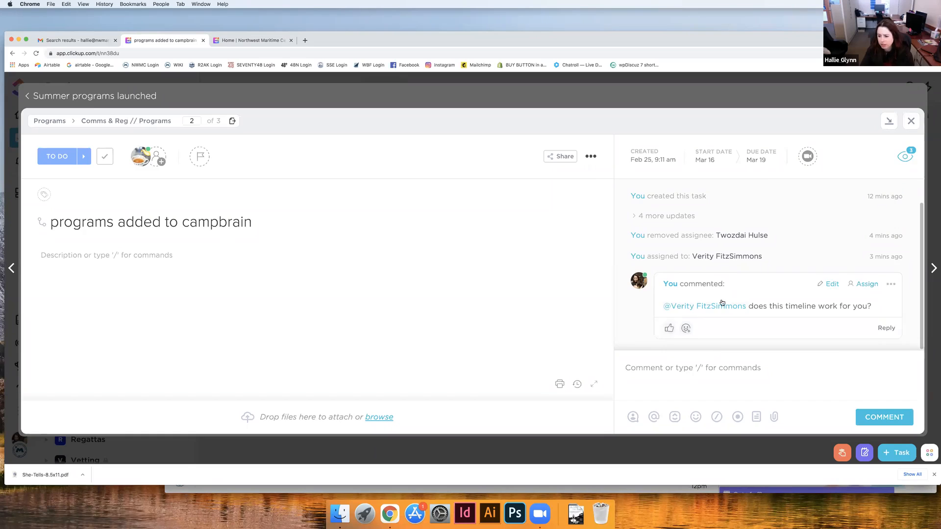
Open the reply thread under the posted comment on the programs added to campbrain subtask, and close the subtask
click(886, 328)
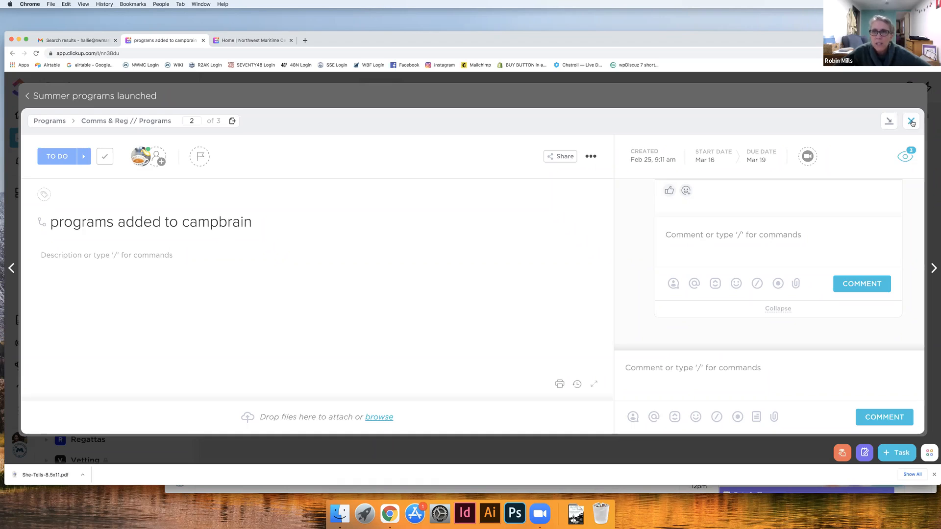
click(911, 122)
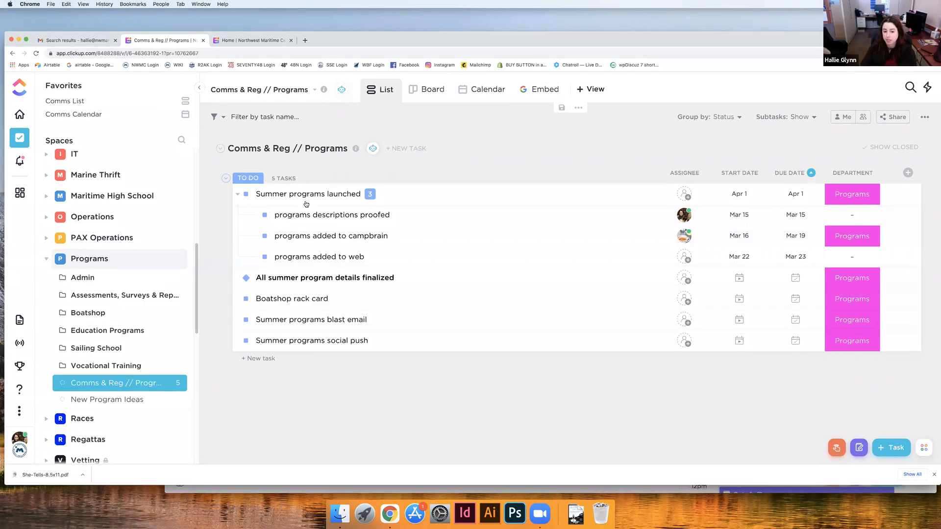
Reopen the programs added to campbrain subtask to check its comment thread for the assignee's reply, and return to the list
click(327, 238)
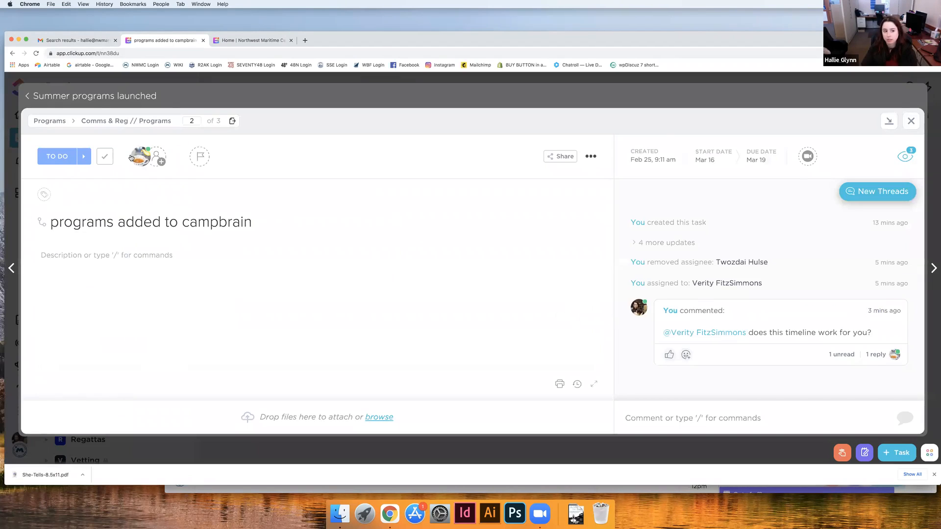
click(138, 122)
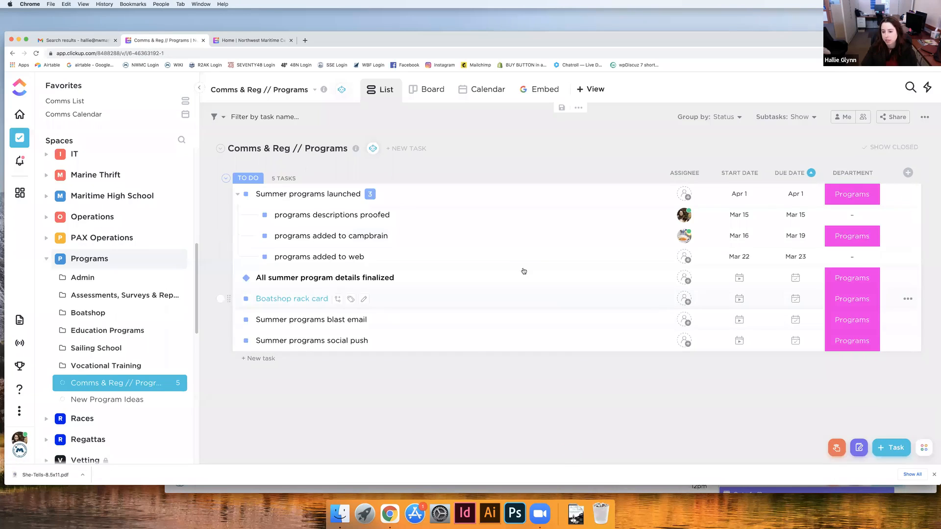
click(327, 236)
click(684, 407)
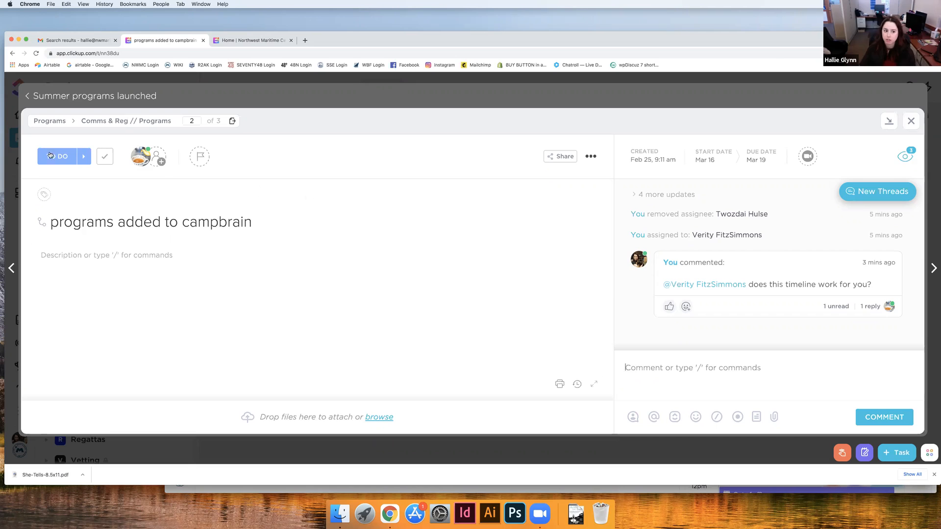
click(911, 123)
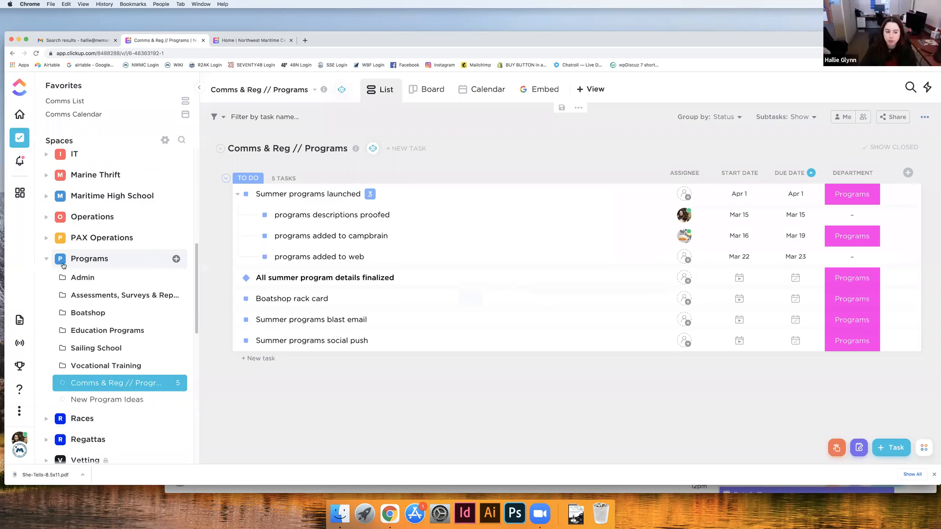
Collapse the Programs space and look through the list of department spaces
click(45, 262)
scroll(147, 365, down, 4)
scroll(115, 372, up, 5)
scroll(114, 371, up, 5)
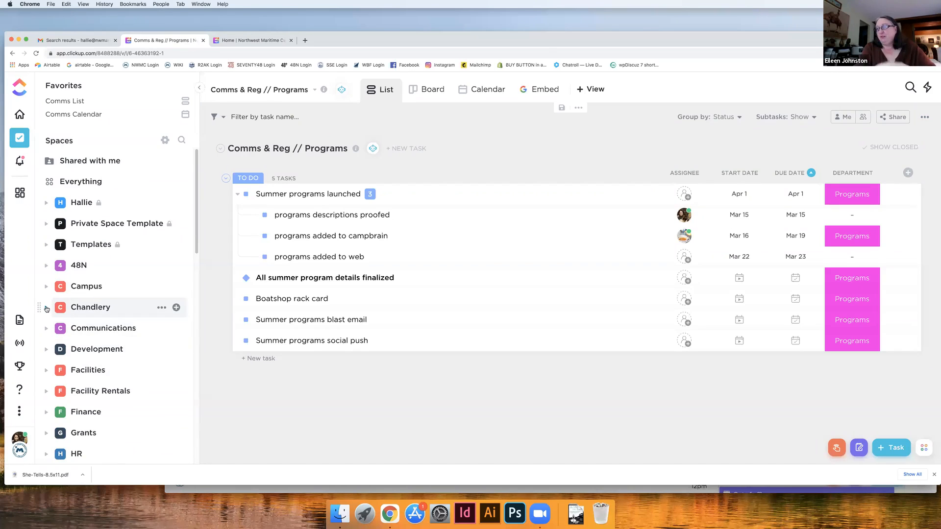
scroll(94, 356, down, 5)
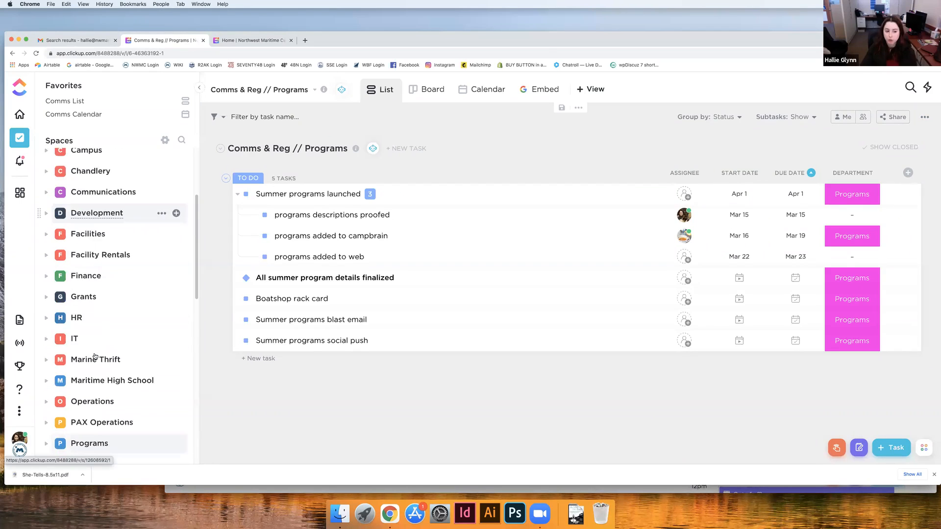
scroll(95, 356, down, 1)
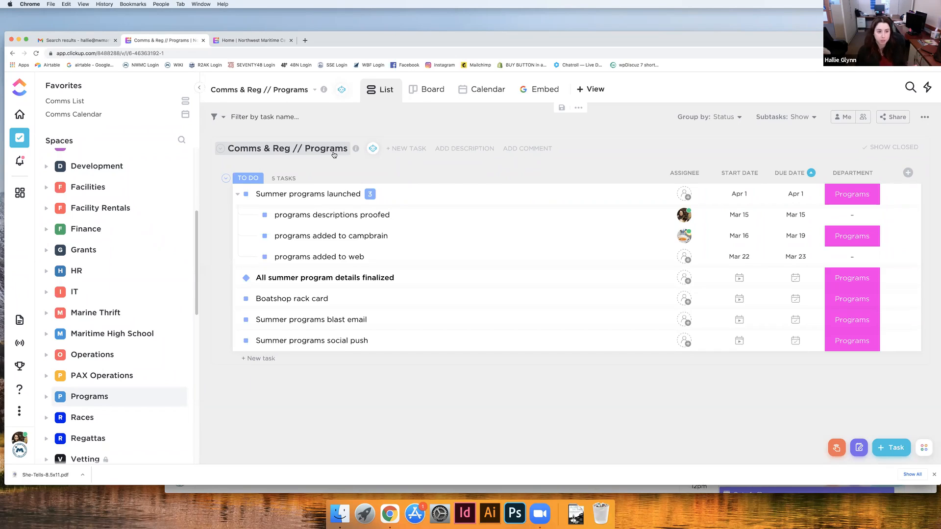
Switch to Gmail, go from there to Google Drive, and open the SEVENTY48 Adding Teams to Web document
click(72, 43)
click(167, 42)
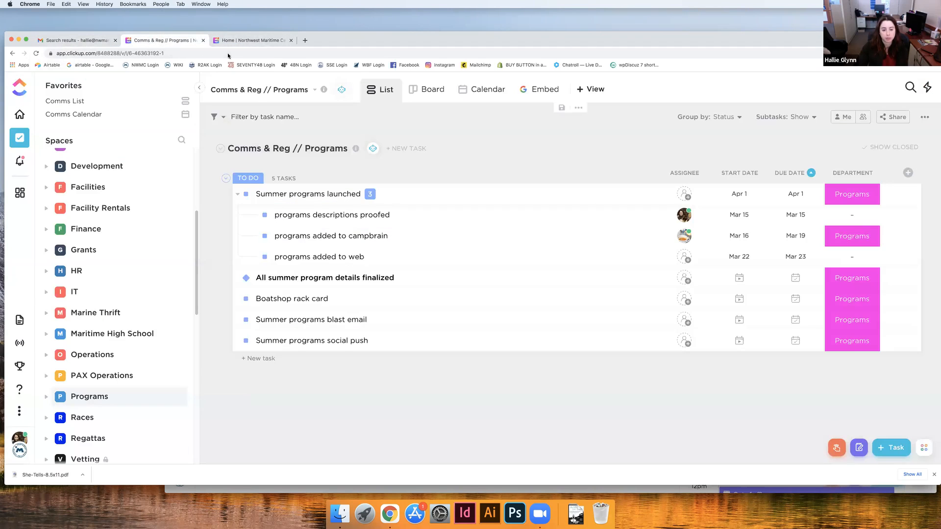
click(93, 40)
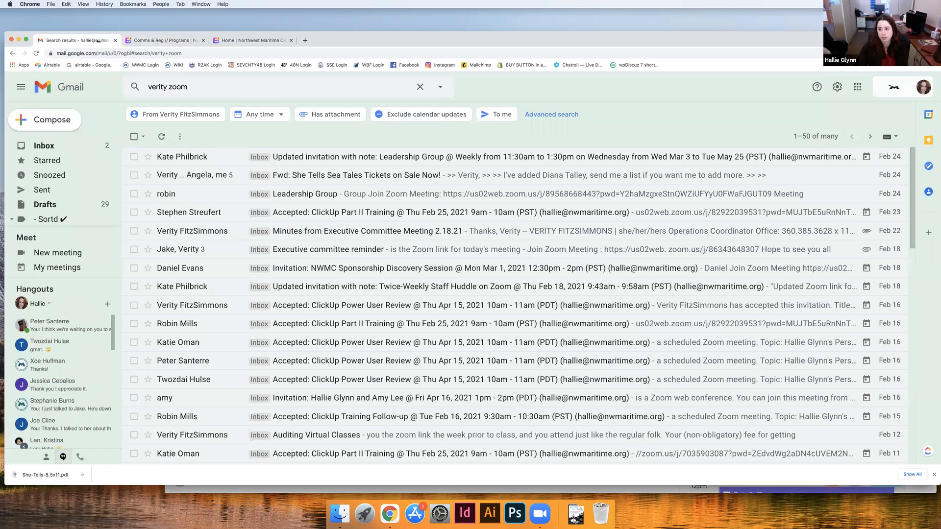
click(857, 88)
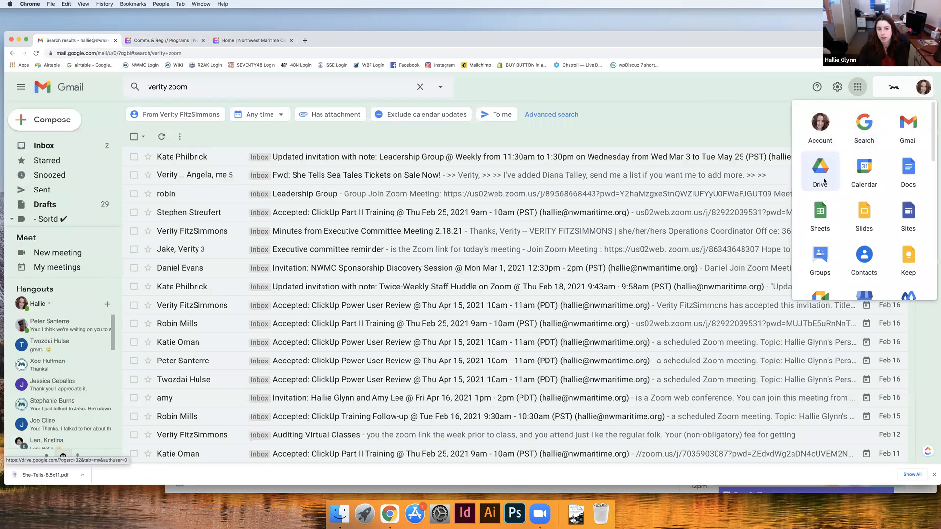
click(823, 176)
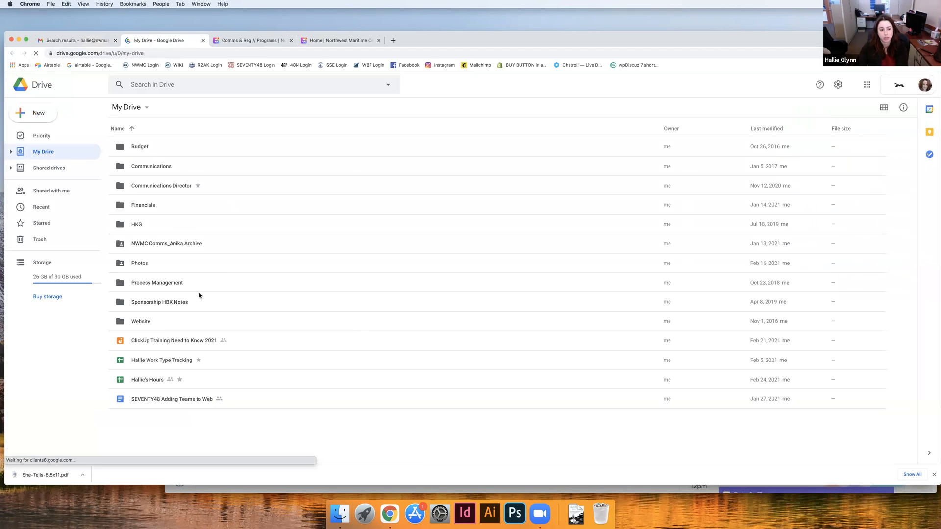
click(164, 399)
double_click(164, 399)
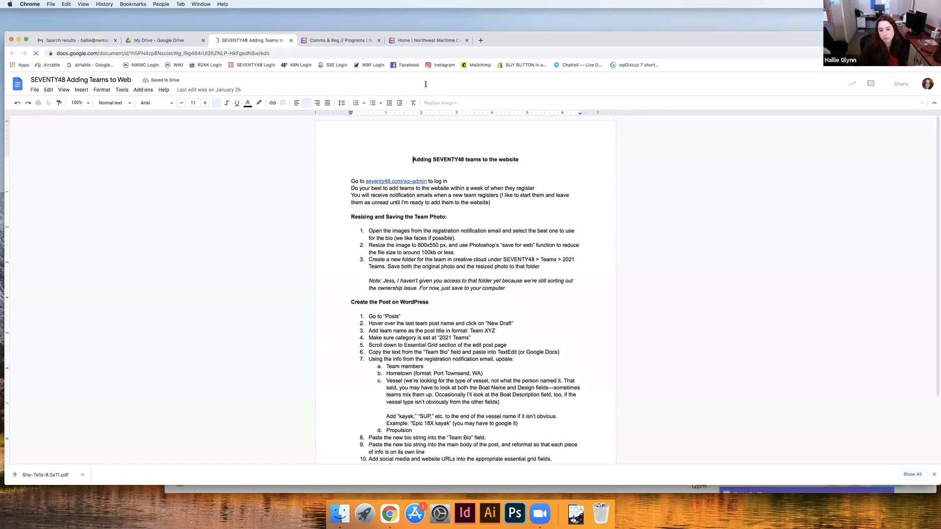
scroll(475, 374, down, 3)
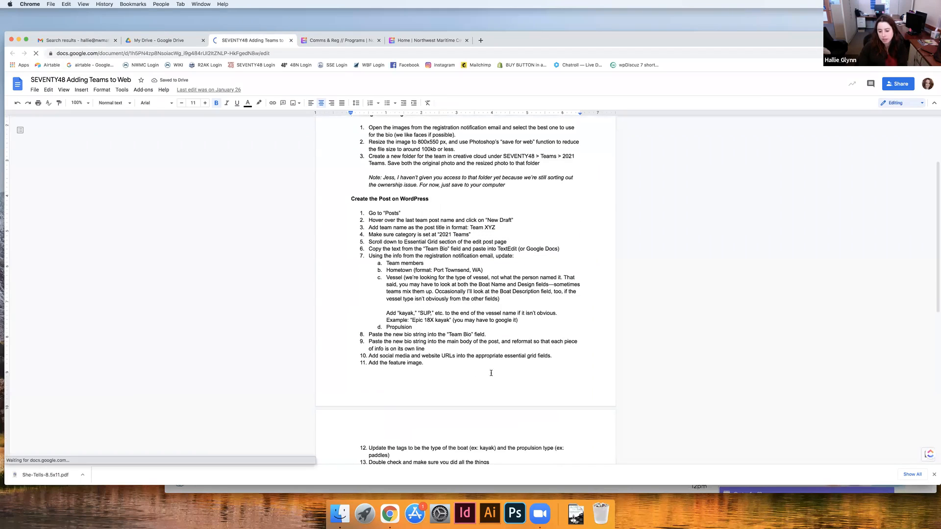
scroll(486, 373, up, 3)
Draft a task titled "task title here" over the document with the ClickUp extension, browsing the destination spaces, and discard the draft
mouse_move(932, 456)
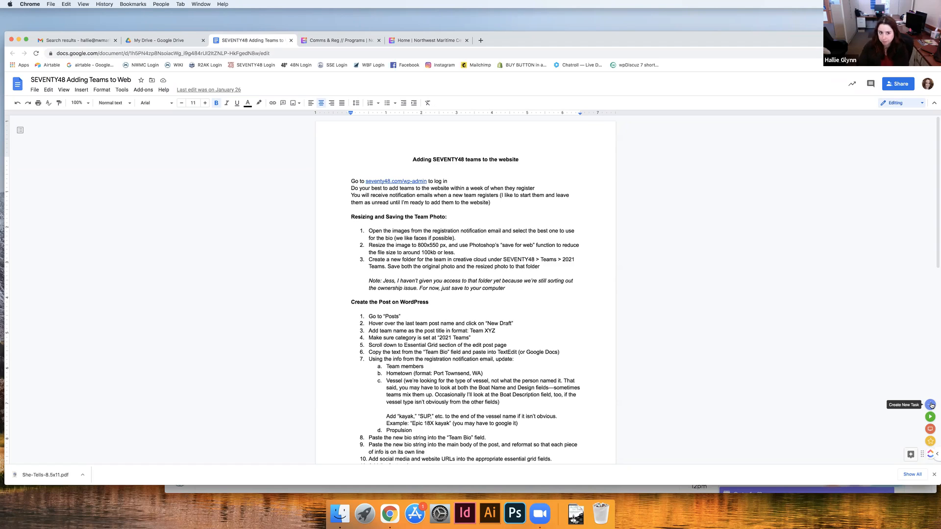
click(931, 406)
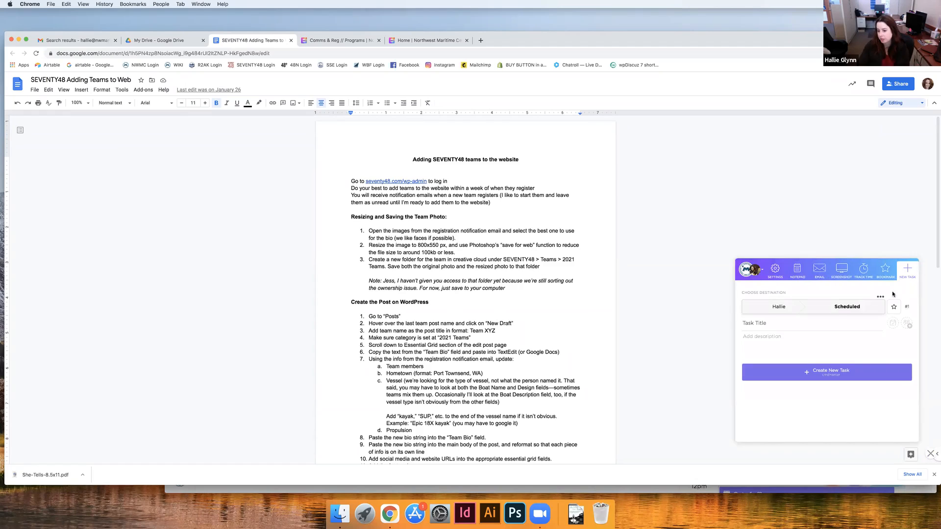
click(767, 303)
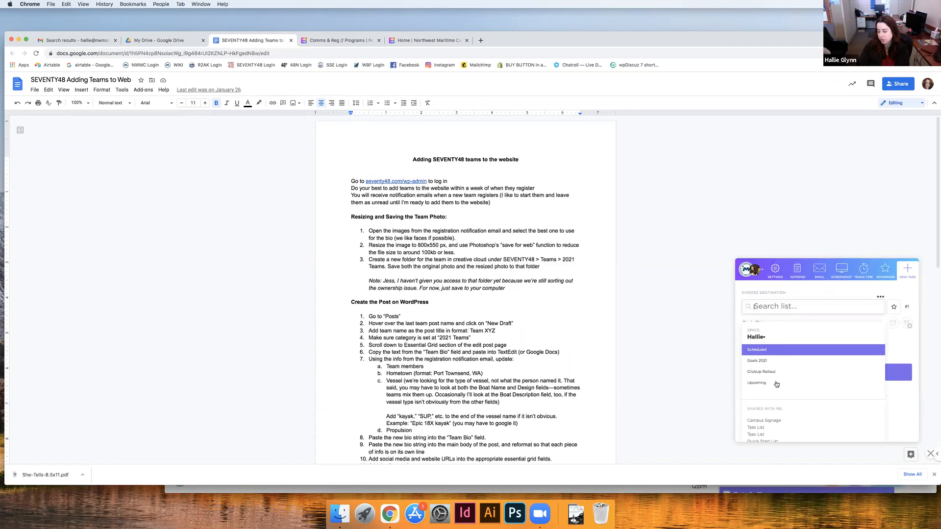
click(757, 338)
scroll(773, 402, down, 5)
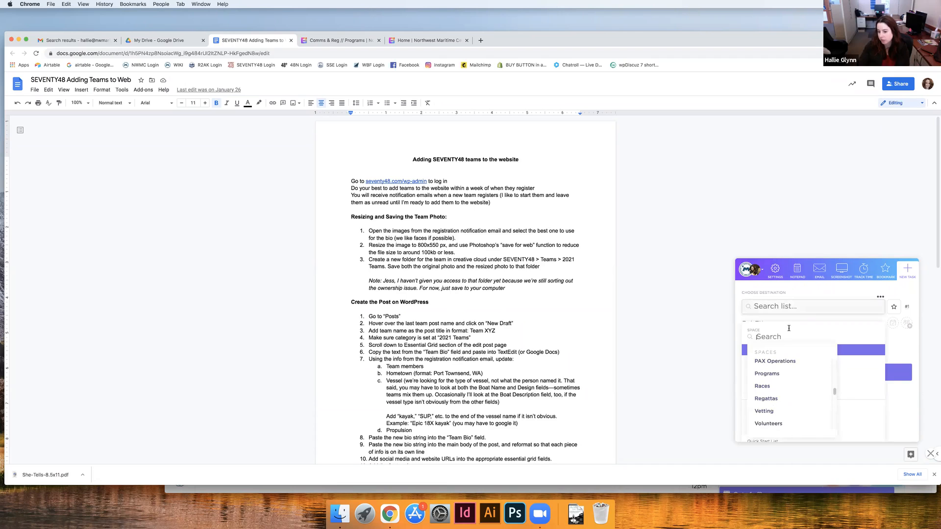
click(773, 320)
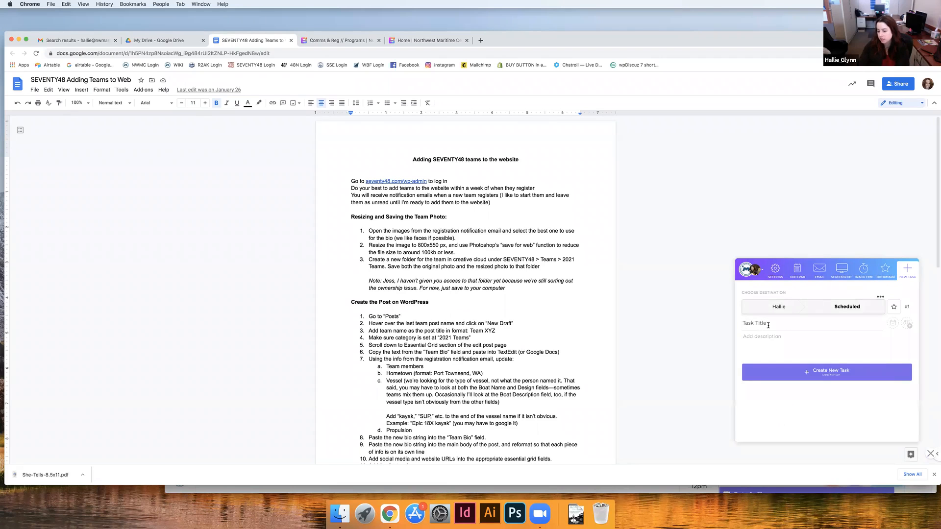
text(task title here)
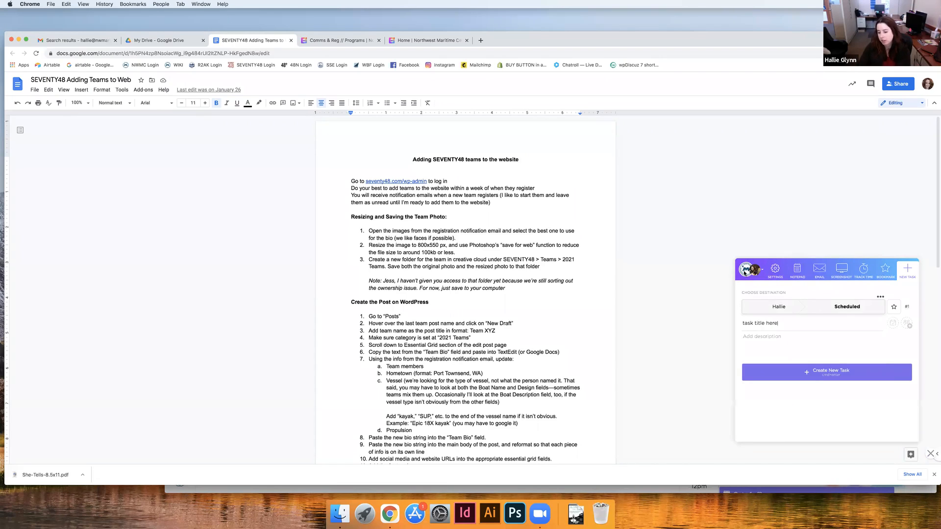
click(776, 337)
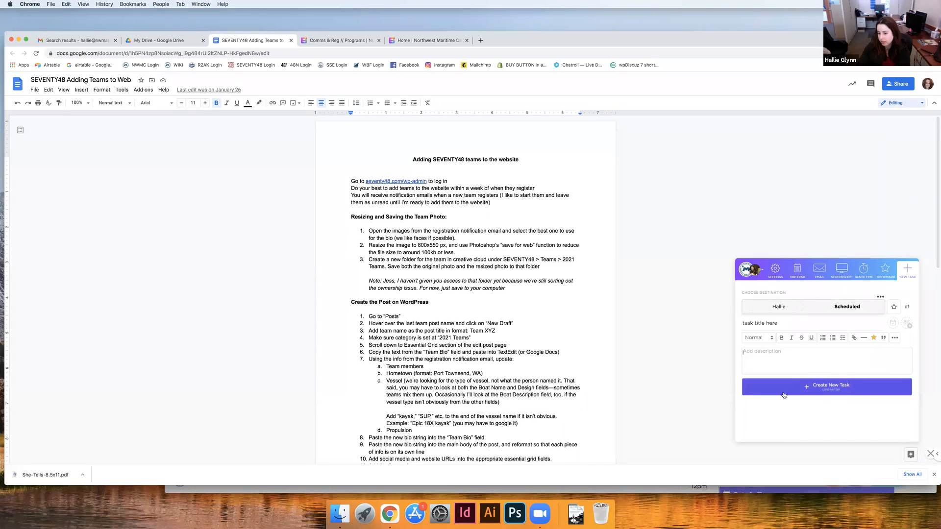
click(930, 454)
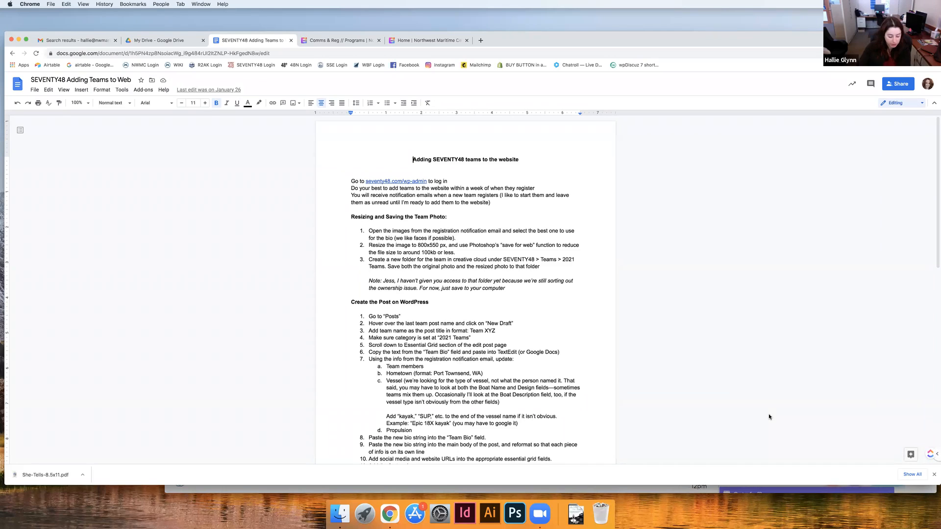
Return to the Comms & Reg // Programs list in ClickUp and examine the new task form's location, Department and attachment options without creating a task
click(315, 43)
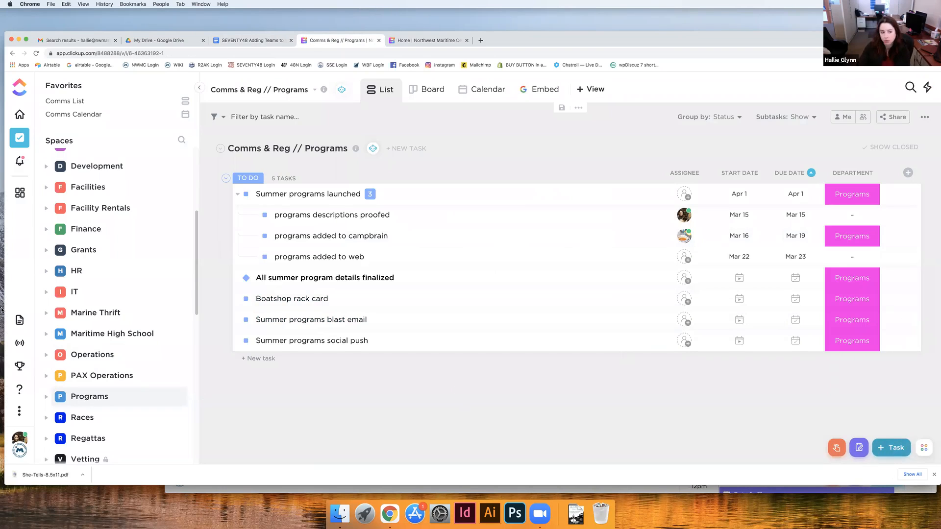
click(886, 448)
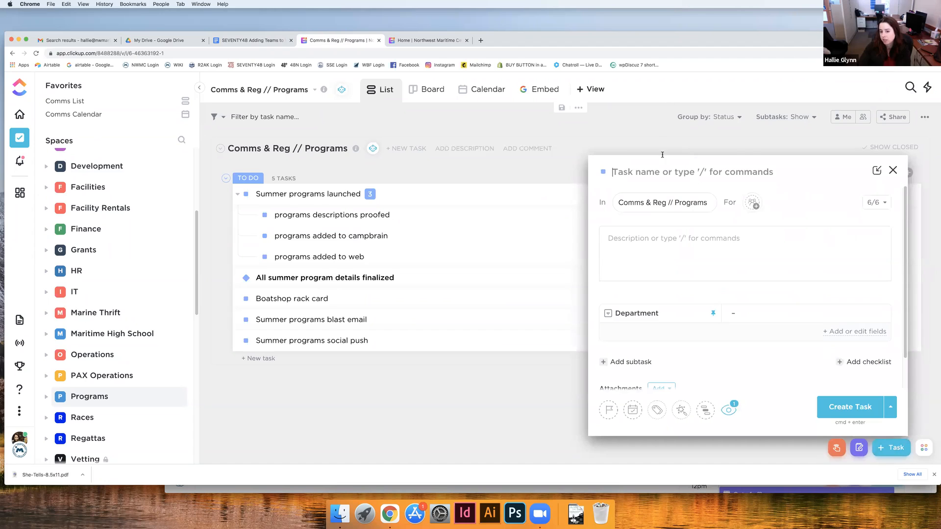
click(656, 203)
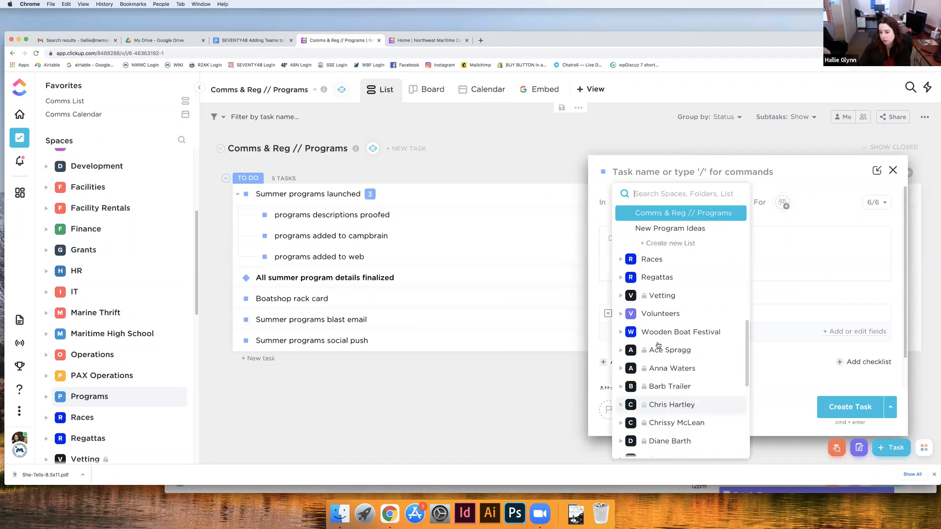
click(629, 177)
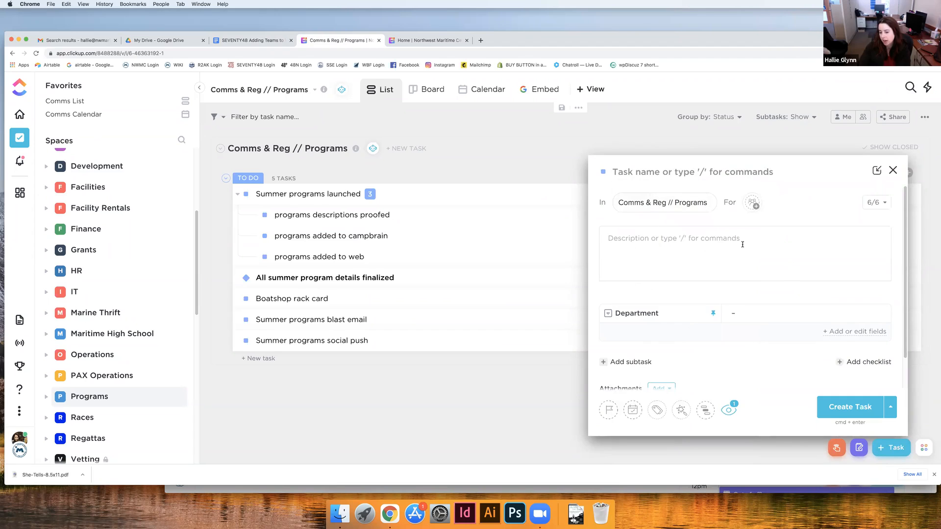
click(767, 321)
scroll(773, 423, down, 4)
scroll(774, 422, down, 2)
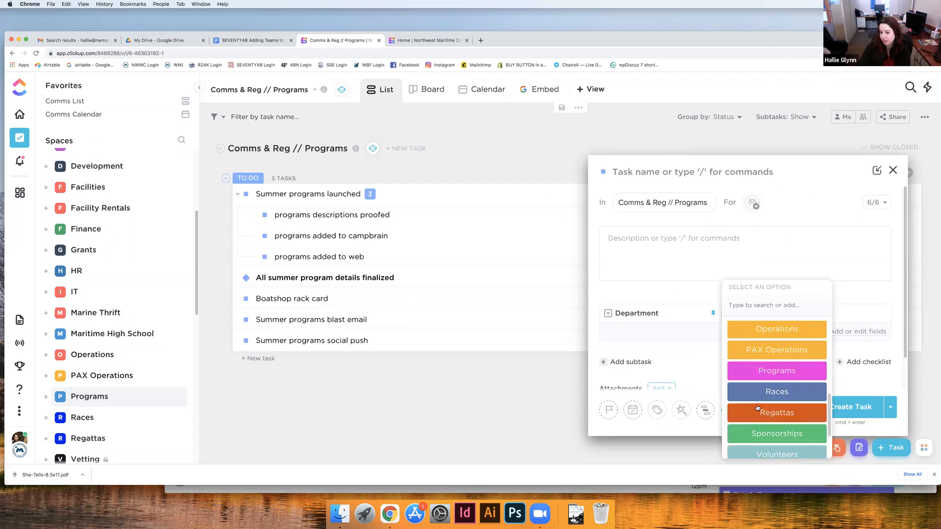
click(671, 257)
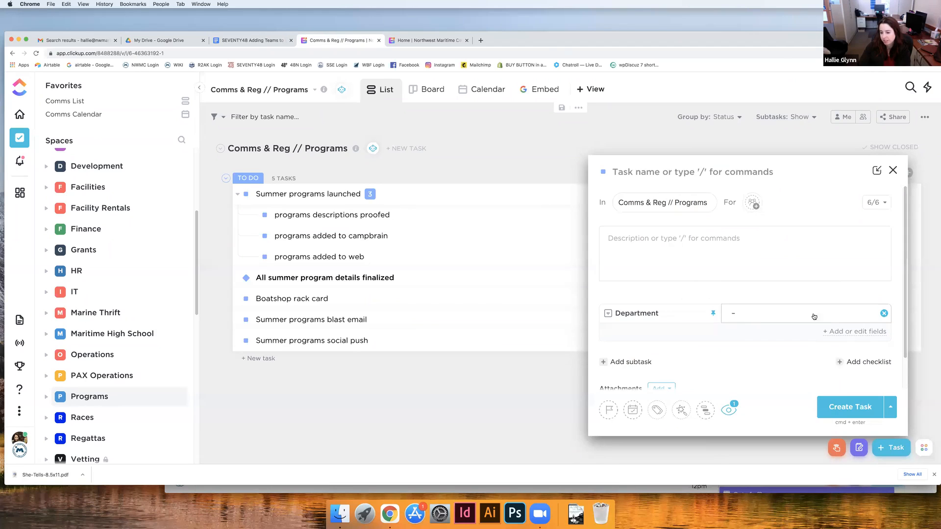
scroll(696, 348, down, 2)
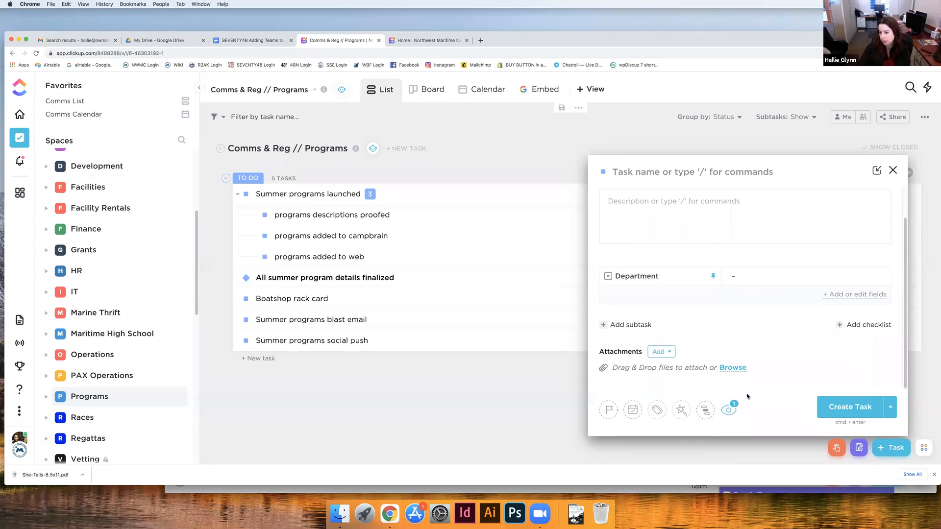
click(894, 170)
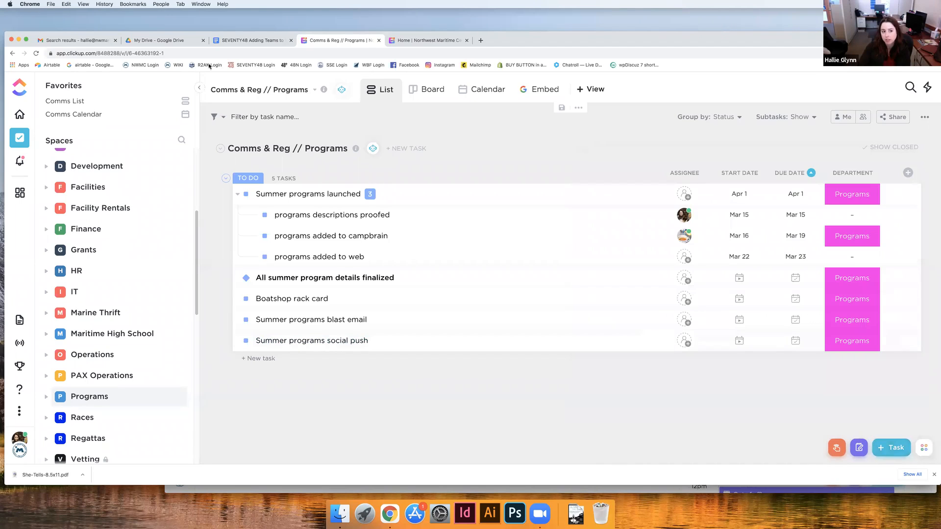
Revisit the SEVENTY48 Adding Teams to Web document to show the ClickUp extension, and return to the Comms & Reg // Programs list
click(229, 39)
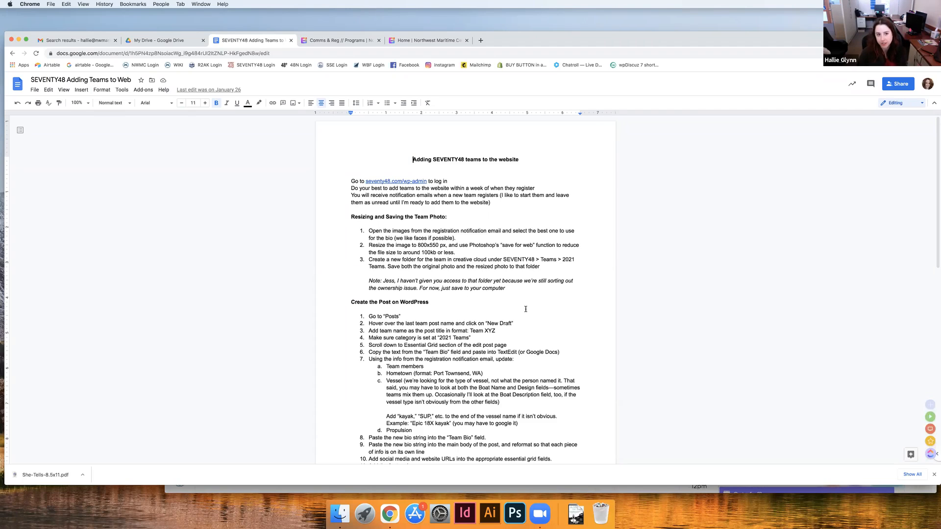
click(330, 40)
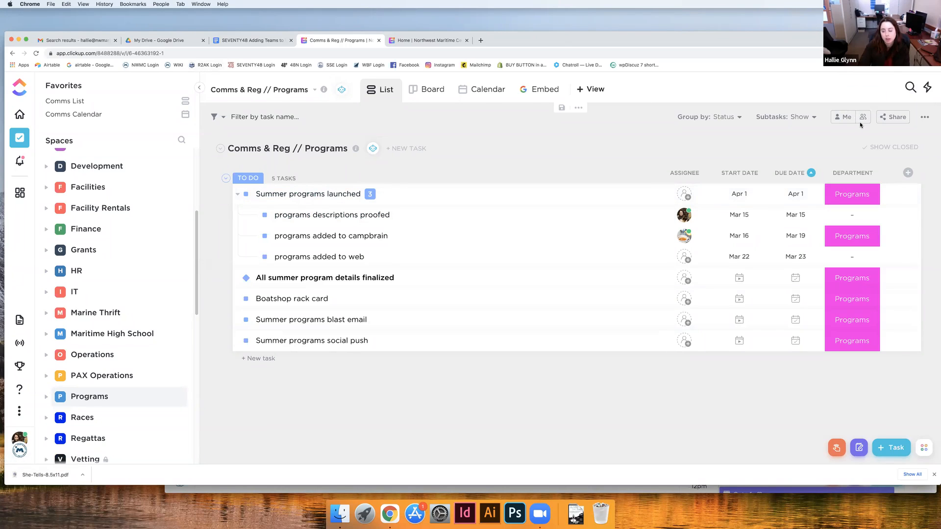
Open the sharing settings of the Comms & Reg // Programs list view and turn on public sharing
click(891, 117)
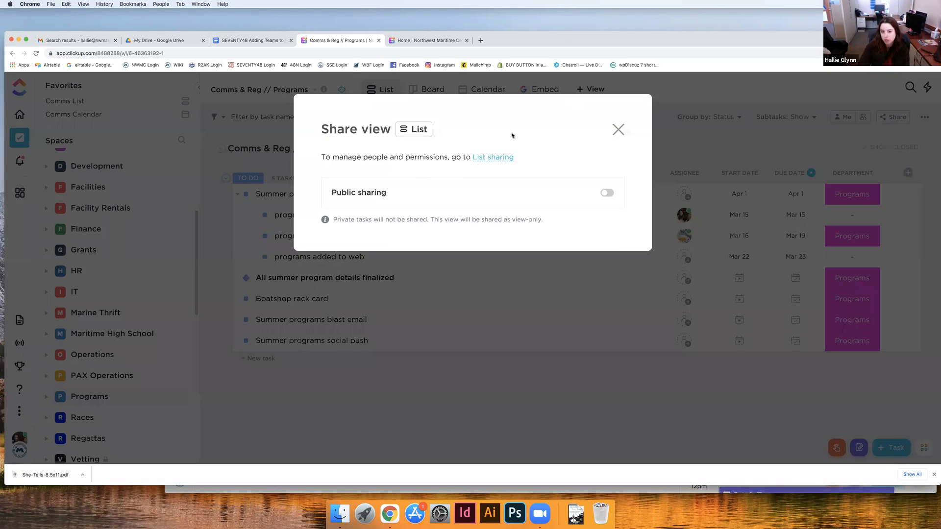
click(607, 193)
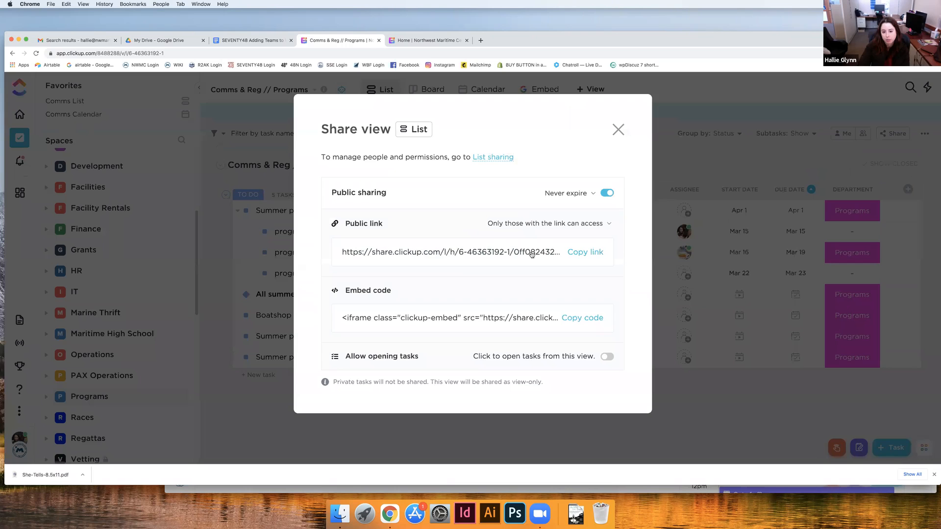
Close the sharing settings, view the embedded Program Descriptions/schedules 2021 spreadsheet, and return to the Comms & Reg // Programs list view
click(617, 130)
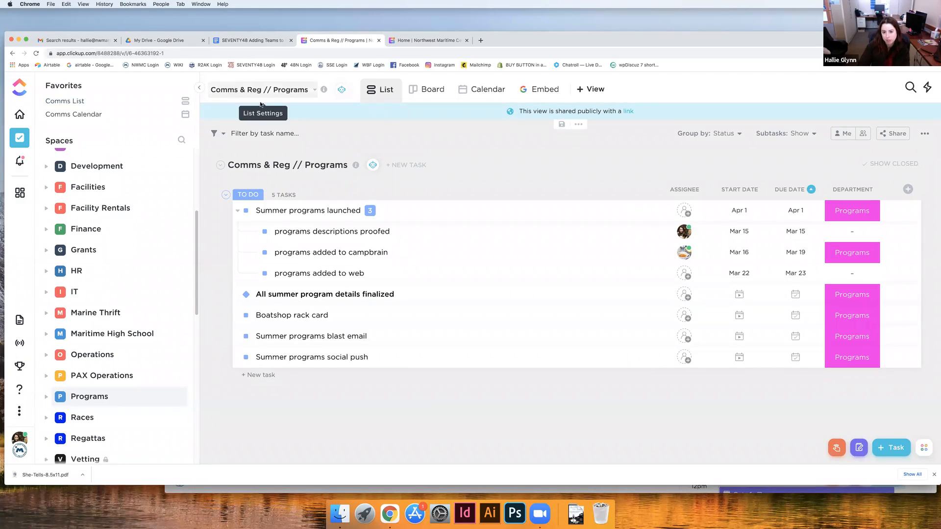
click(538, 93)
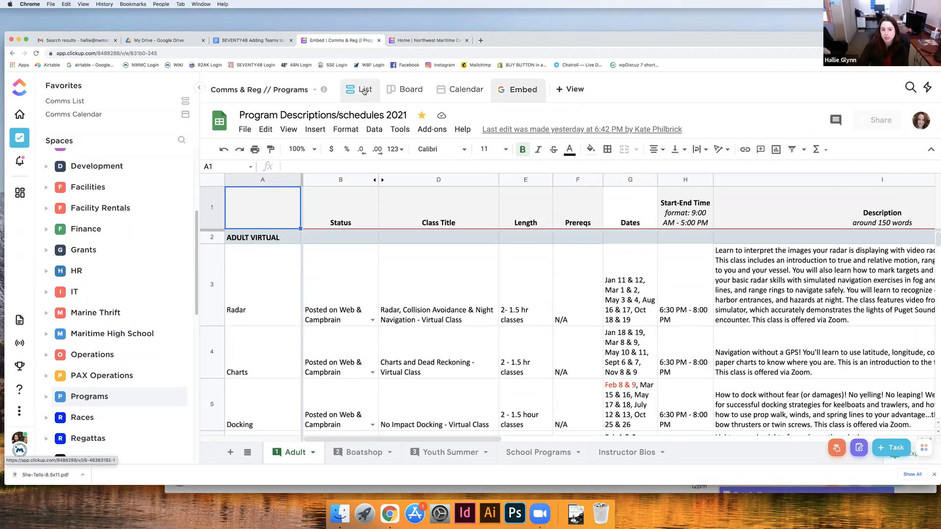
click(364, 92)
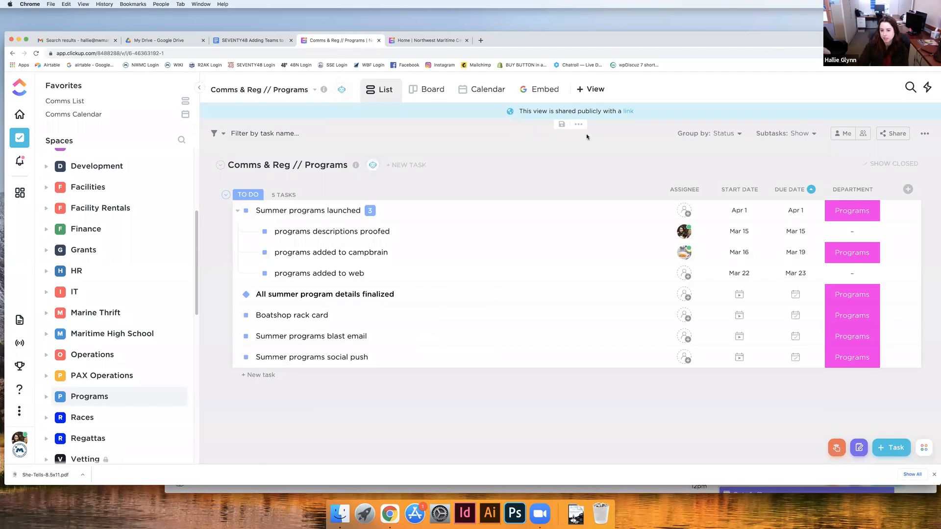
Check the list's view settings and review its public sharing options again, leaving both without changes
click(925, 134)
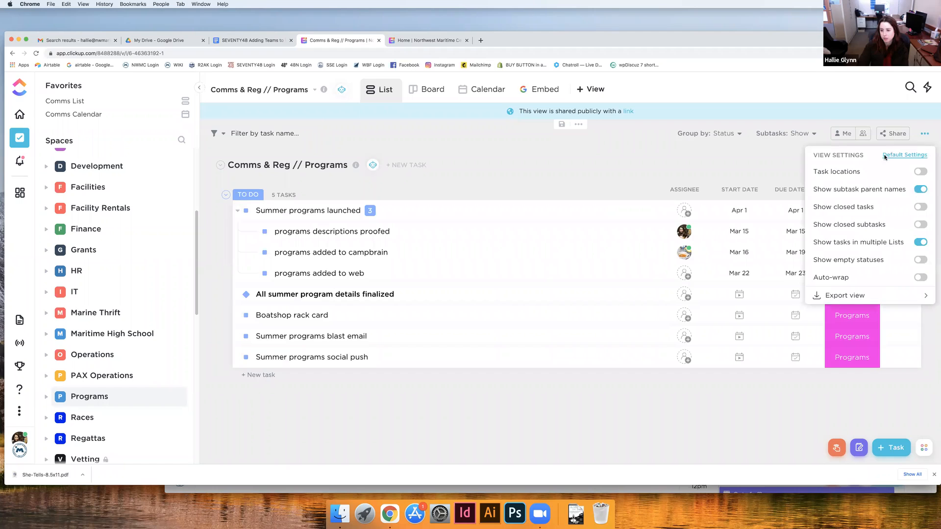
click(871, 135)
click(892, 133)
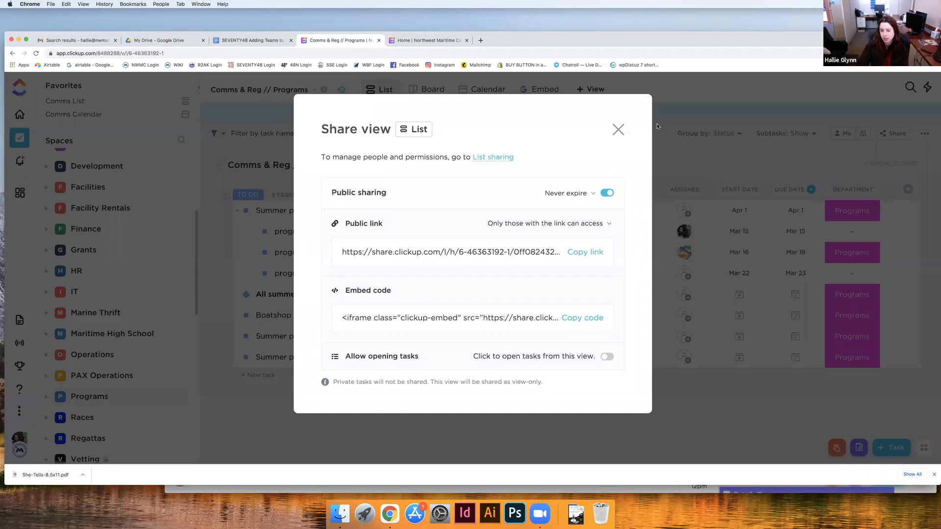
click(619, 130)
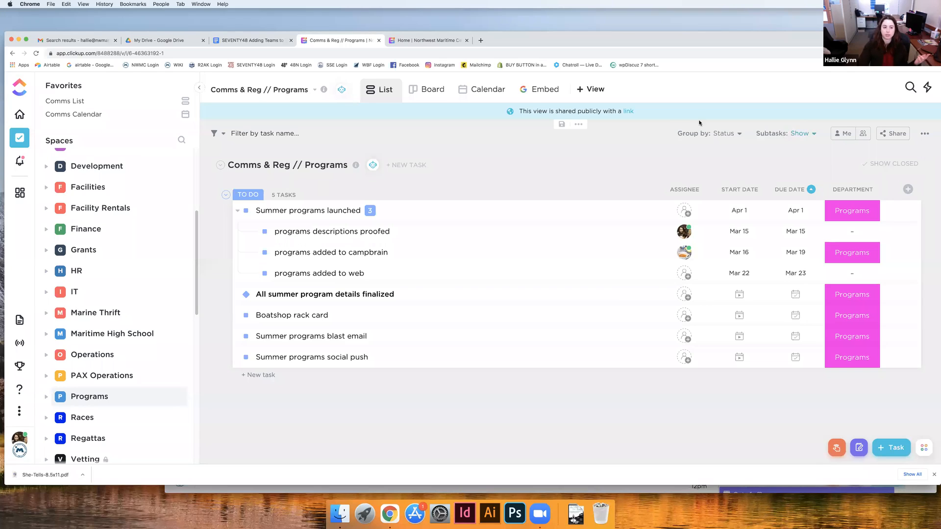
Open the "volunteer pages" email in Gmail, view the ClickUp extension's options for attaching it to a task, and return to ClickUp
click(73, 40)
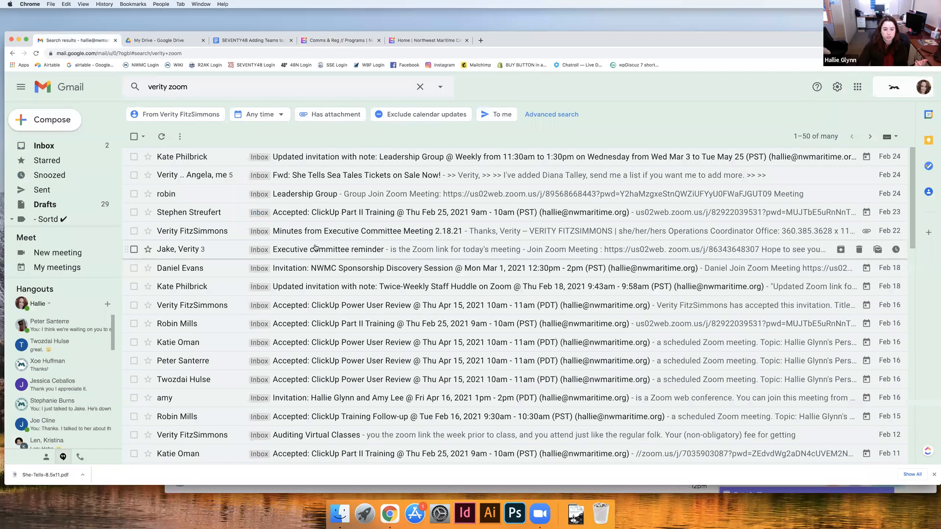
click(64, 145)
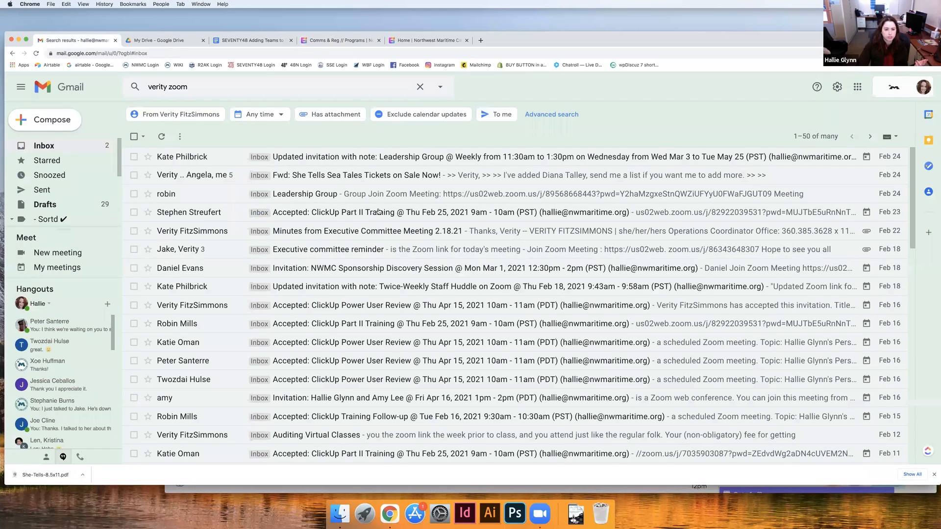
click(312, 165)
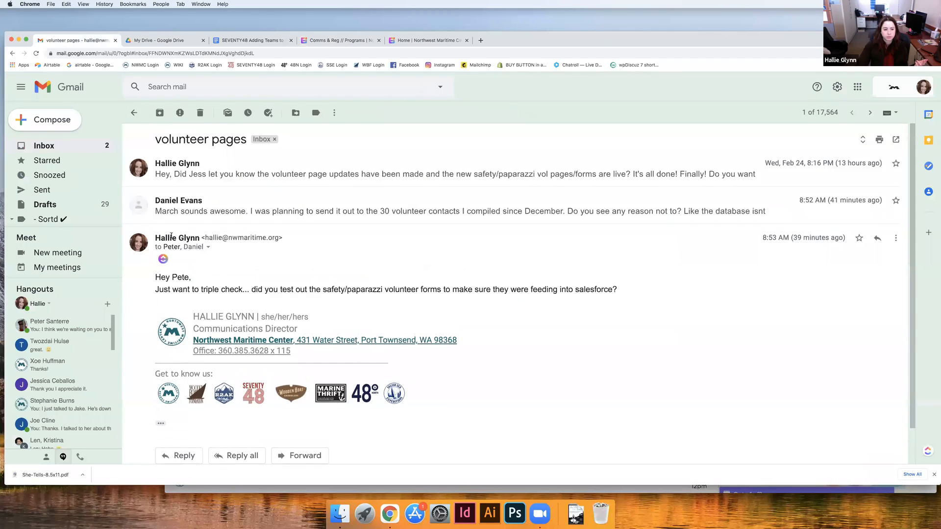
click(163, 260)
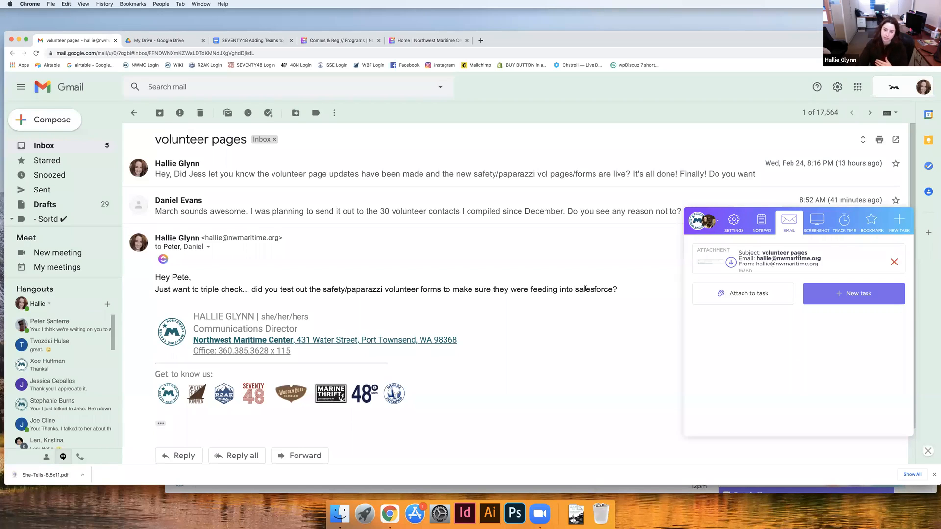
click(926, 454)
click(323, 41)
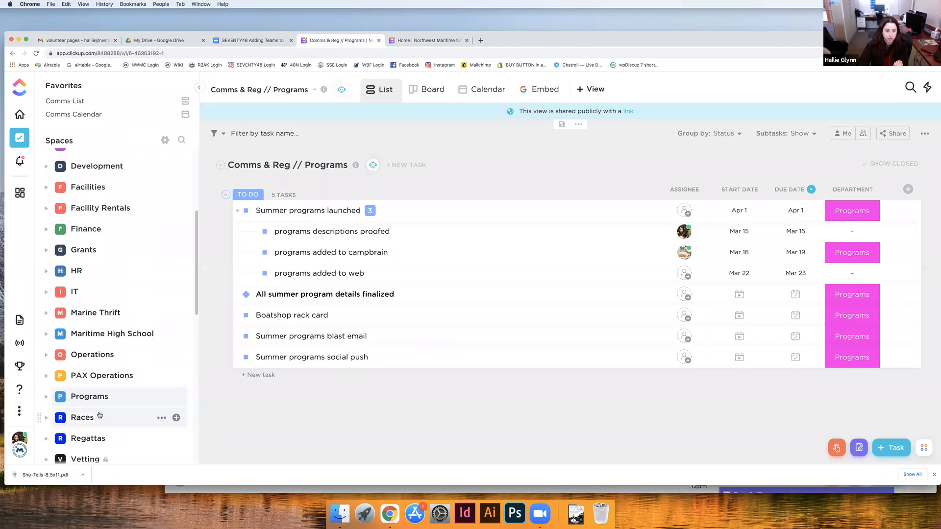
Open the IT Requests form of the Issues list in the IT space
click(67, 293)
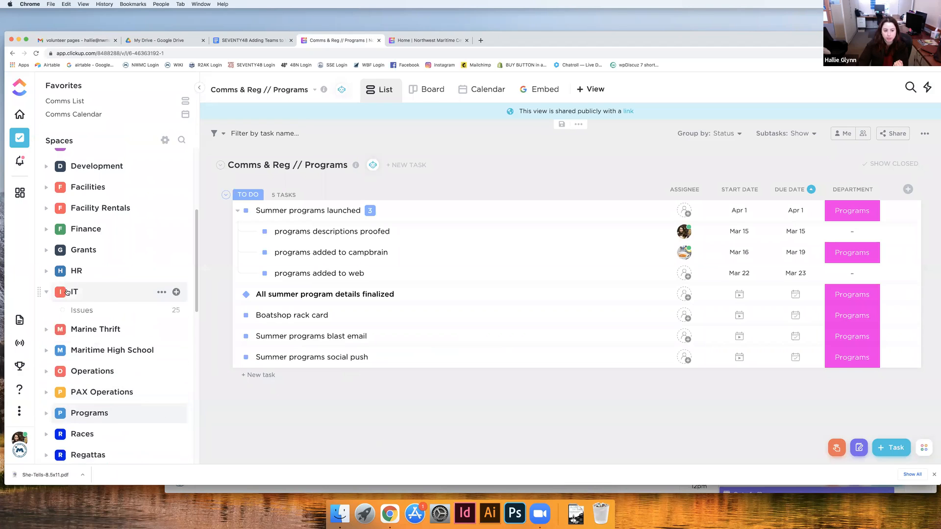
click(81, 310)
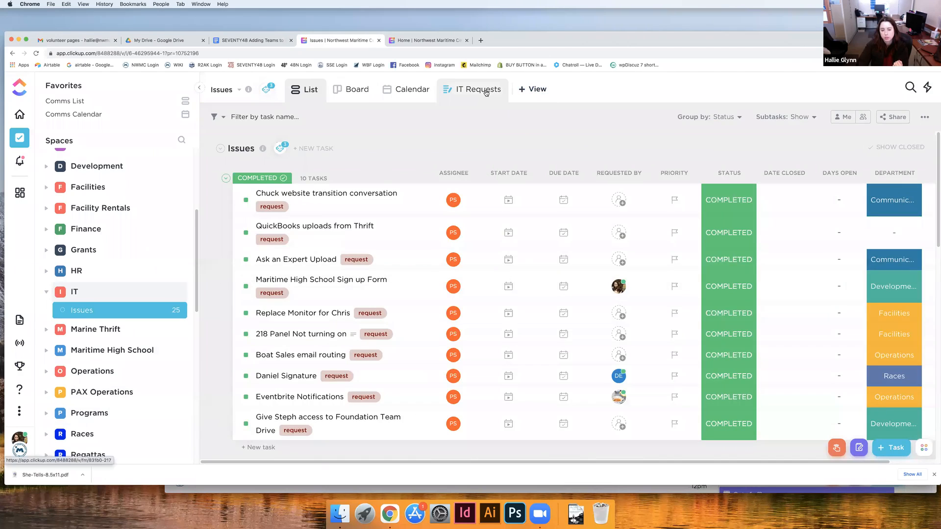
click(461, 89)
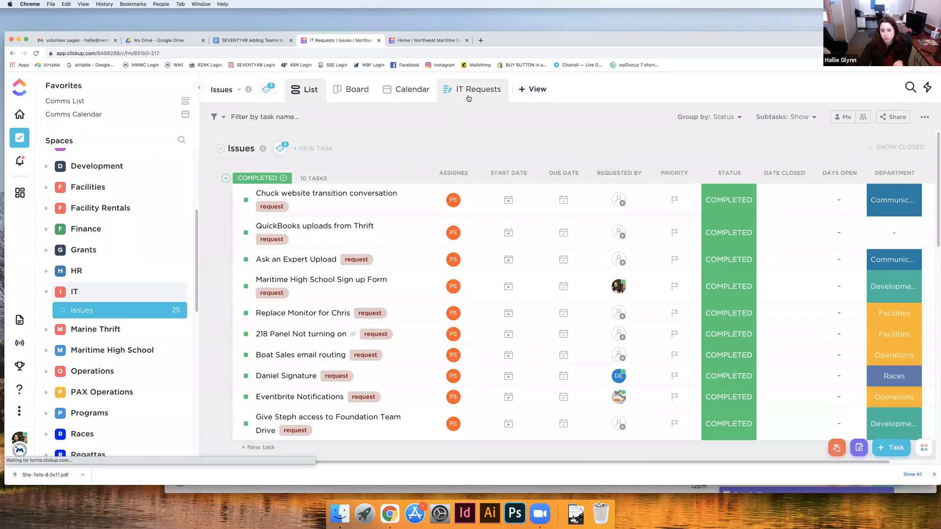
Copy the direct link of the IT Requests form and open it in a new browser tab
click(892, 117)
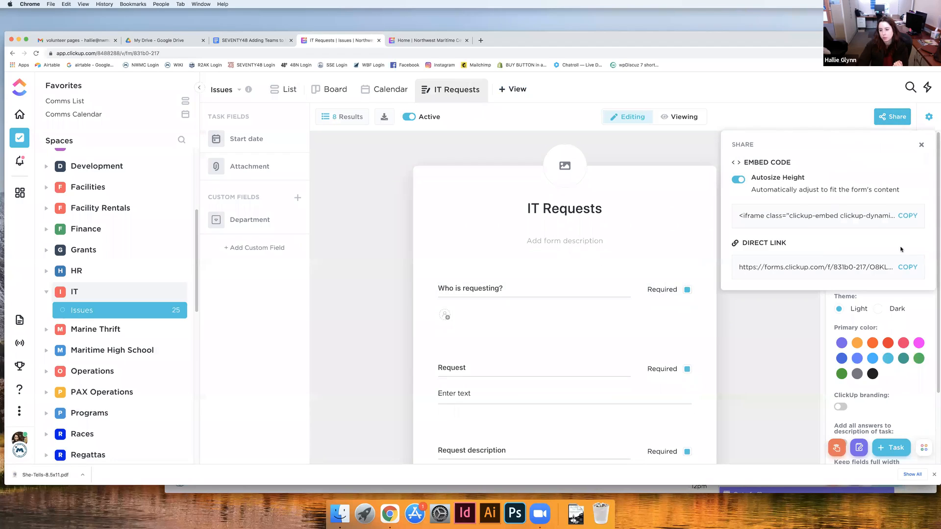
click(907, 268)
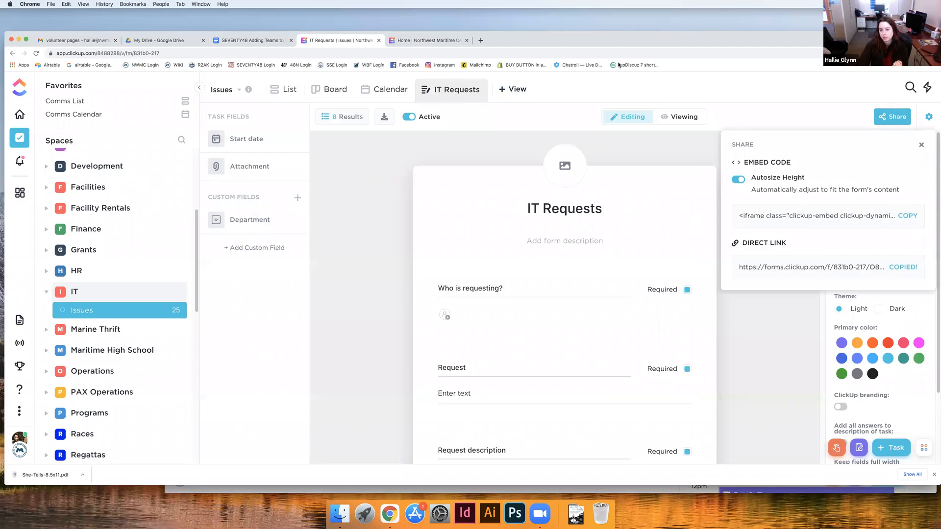
click(480, 41)
key(super+v)
key(Return)
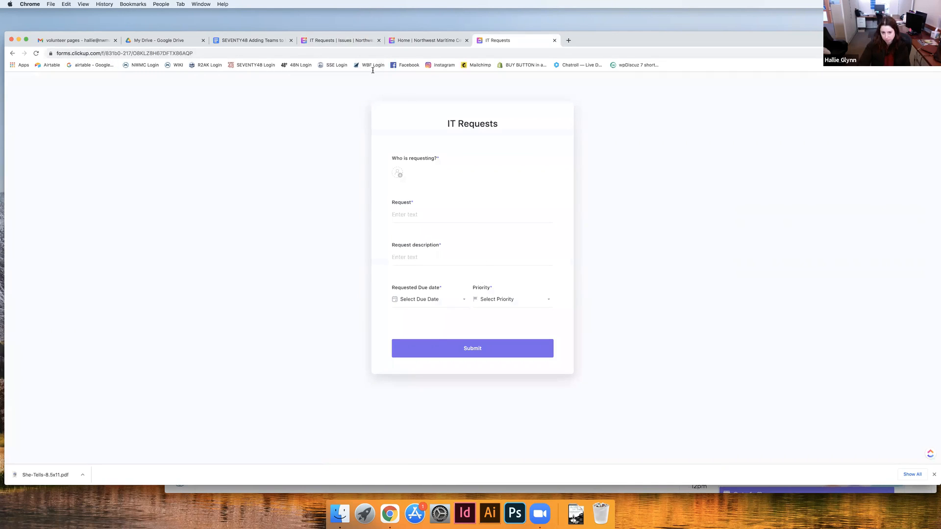
Compare the public IT Requests form with the Issues list and examine the requests in each status group
click(344, 42)
click(284, 91)
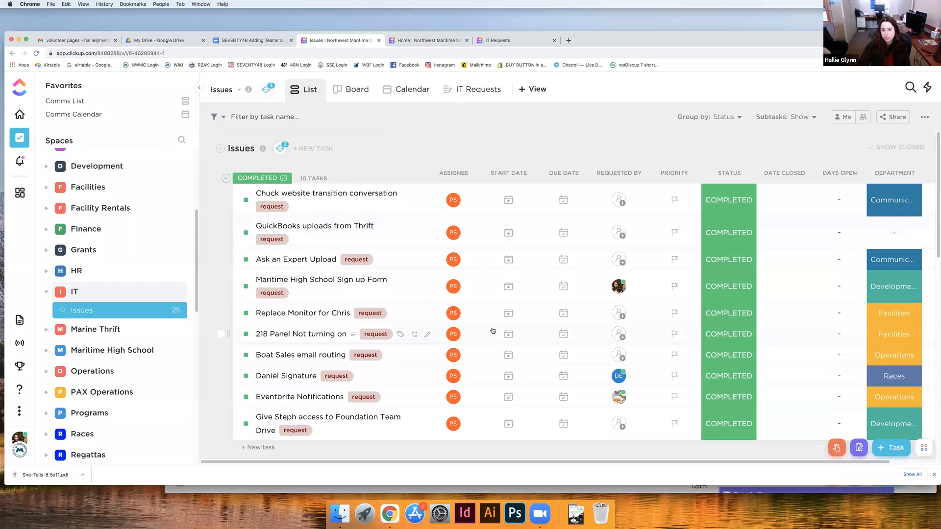
click(498, 40)
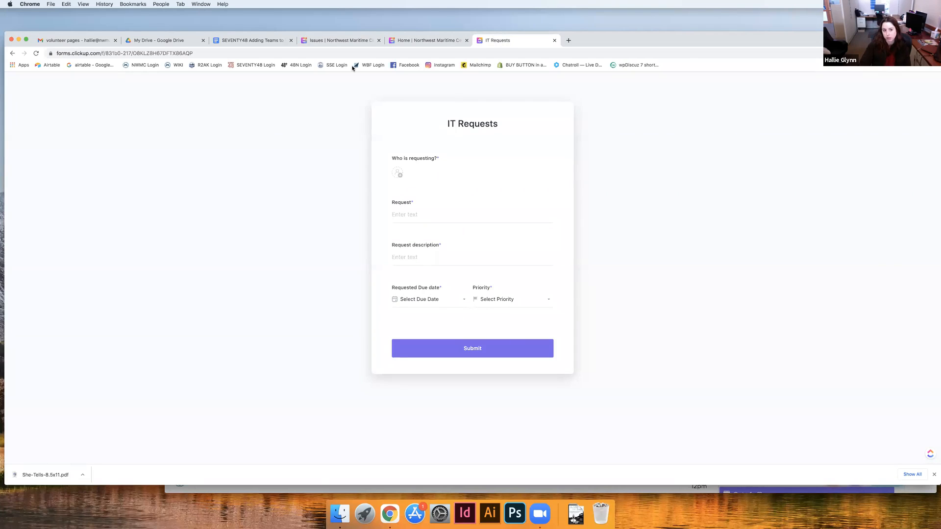
click(330, 41)
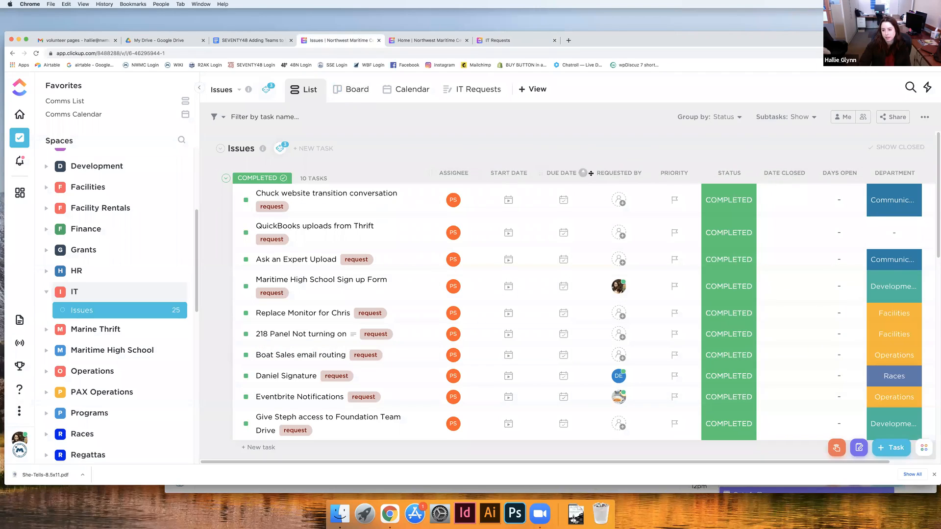
scroll(650, 338, down, 5)
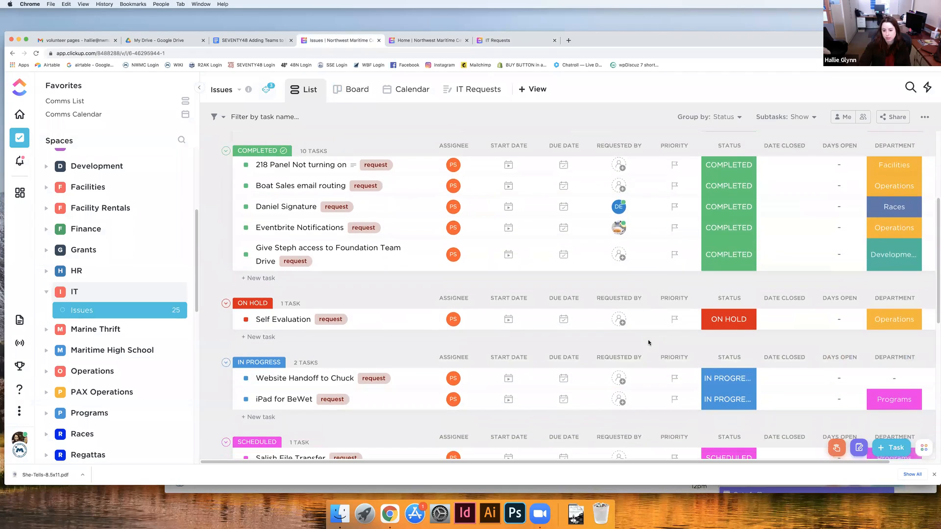
scroll(650, 342, down, 3)
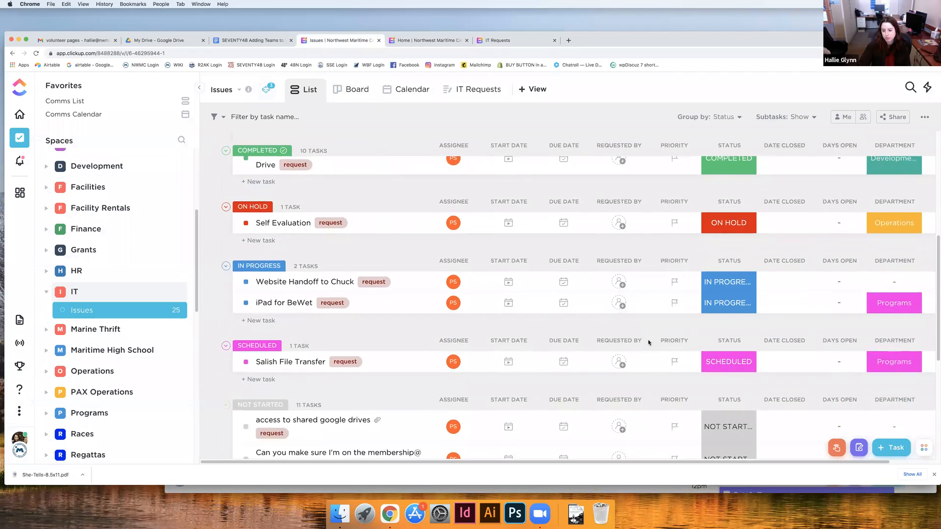
scroll(649, 343, up, 5)
scroll(649, 342, up, 2)
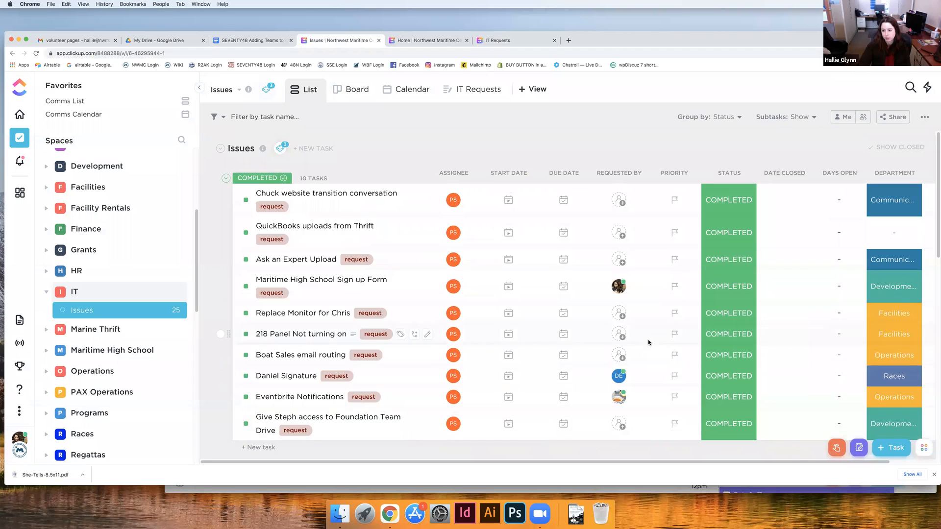
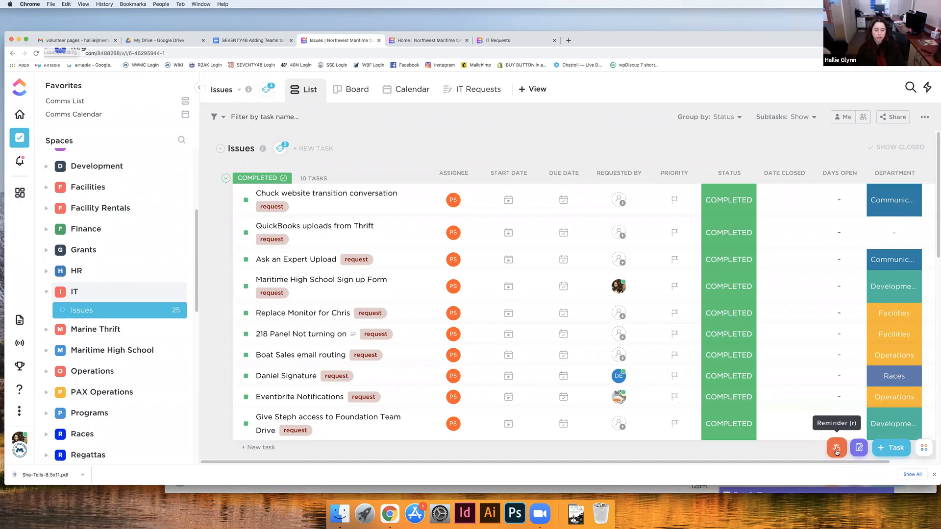
Examine the new reminder form over the Issues list and close it without saving a reminder
click(836, 452)
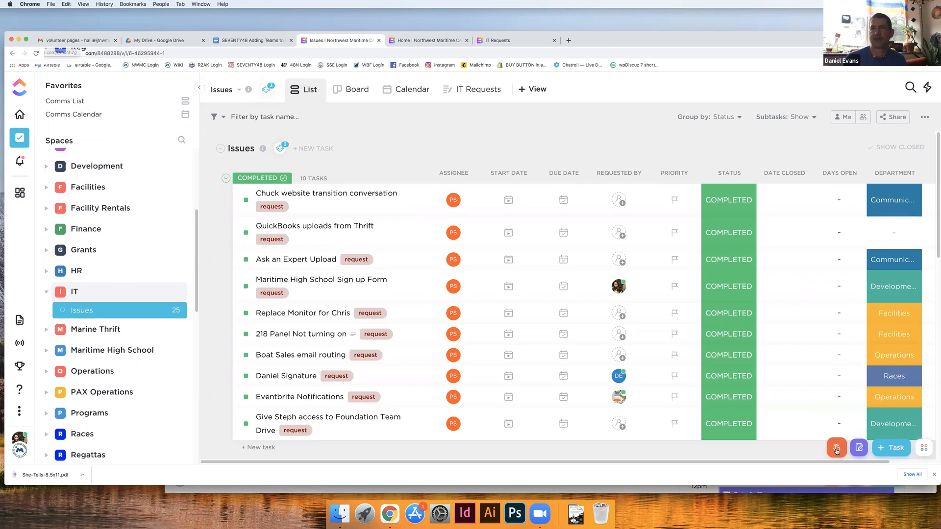
click(836, 452)
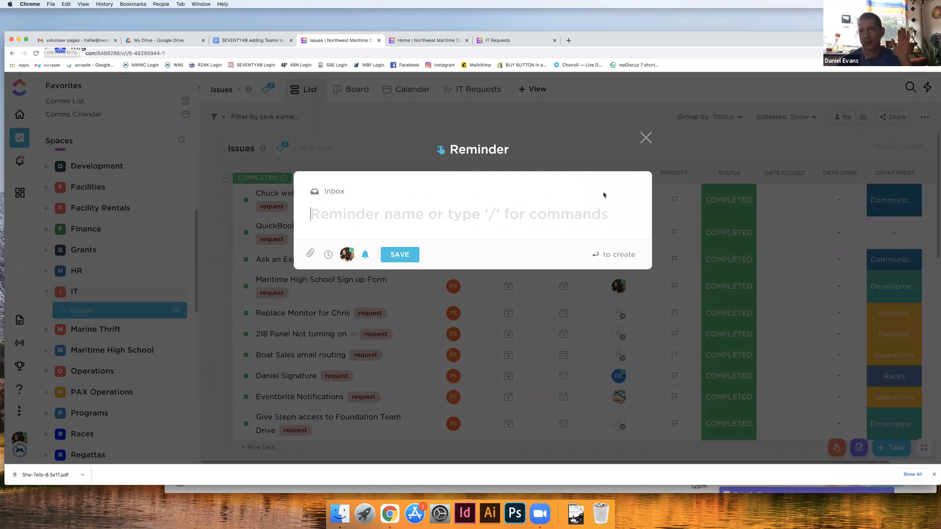
click(646, 138)
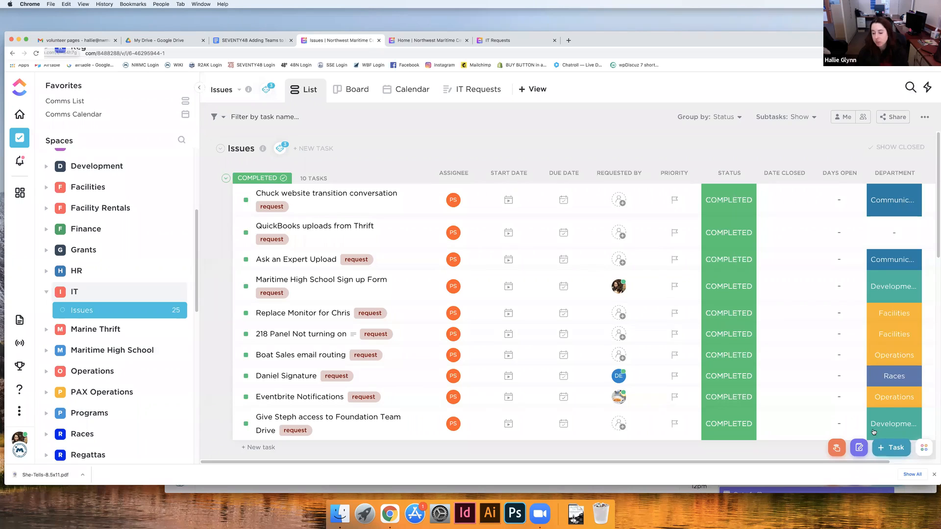
click(838, 448)
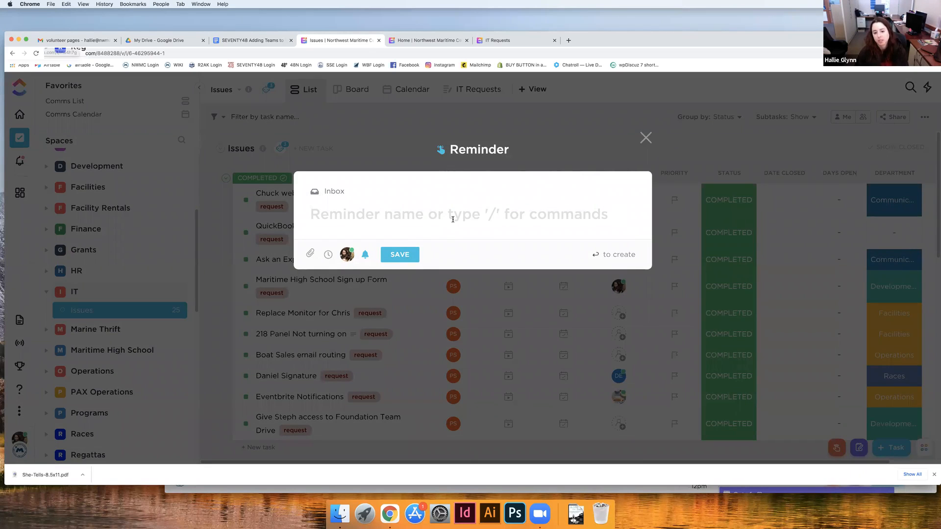
click(646, 137)
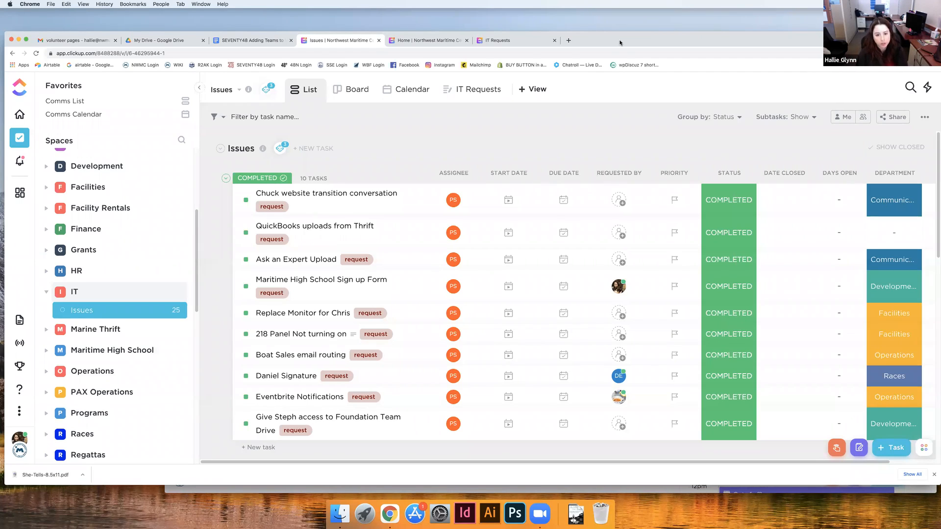
Browse the department spaces and open the list named List in the Facilities space
scroll(113, 384, down, 5)
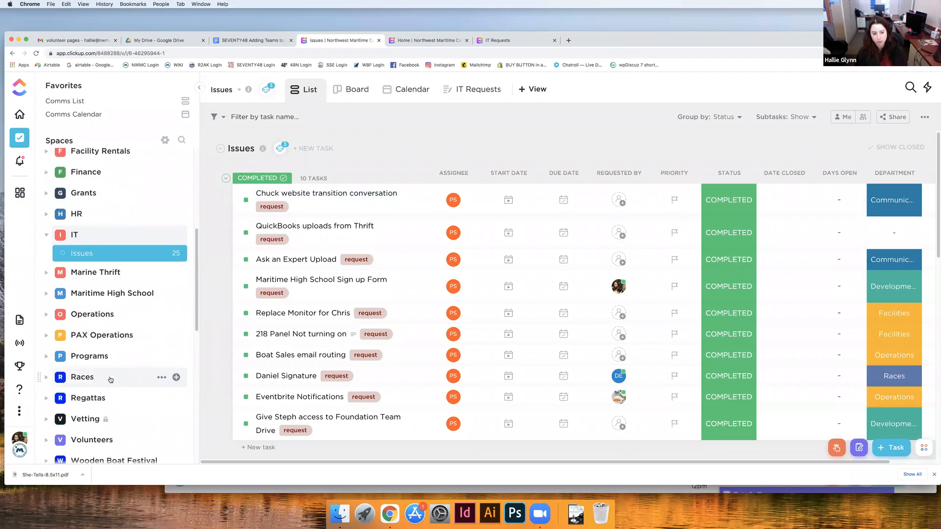
scroll(82, 252, up, 4)
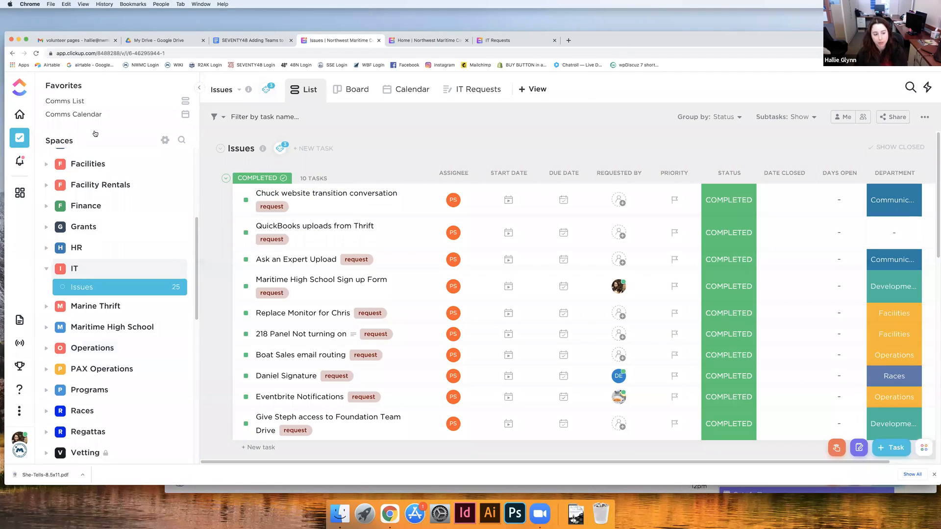
click(86, 166)
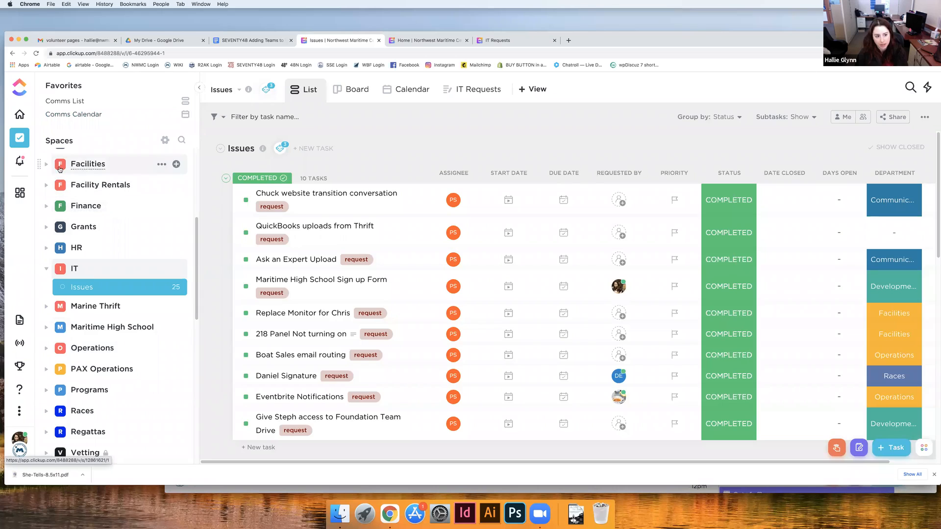
click(77, 200)
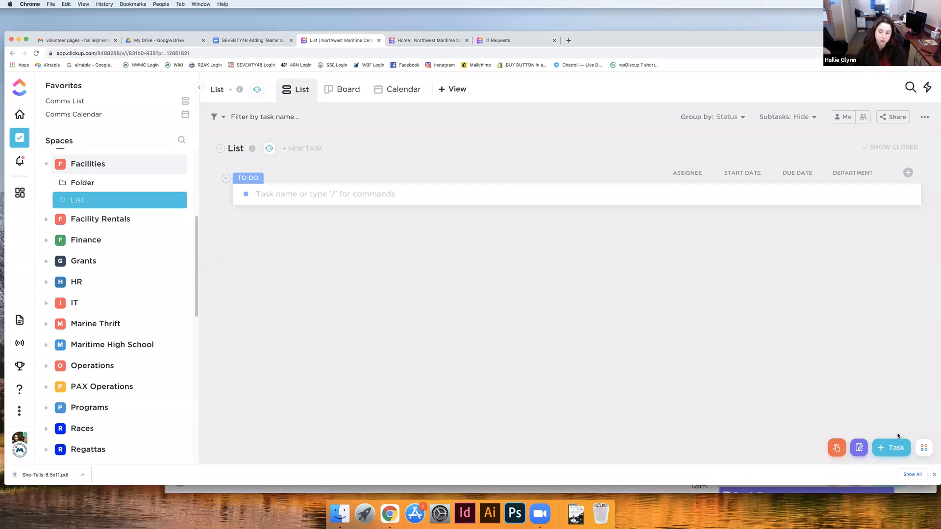
View the new task form for the Facilities list, dismiss it without creating a task, and open the Notepad
click(891, 447)
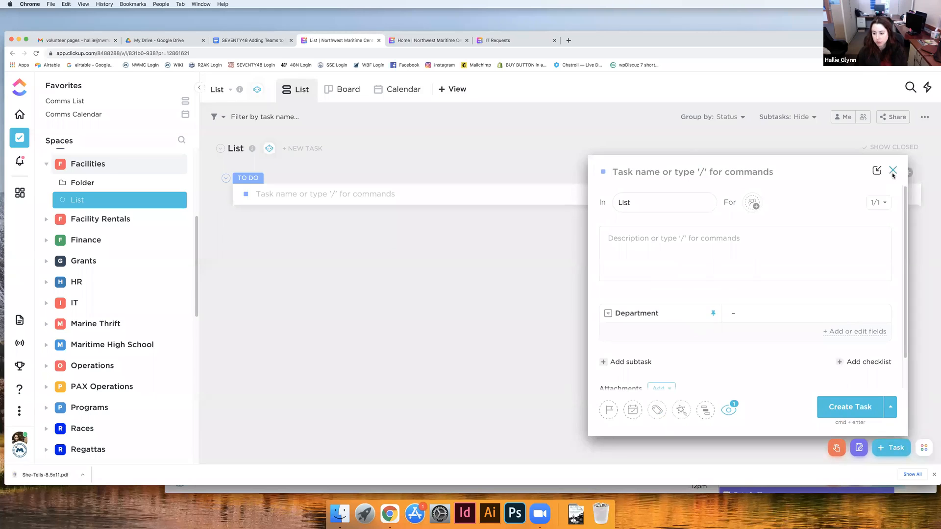
click(892, 170)
click(857, 454)
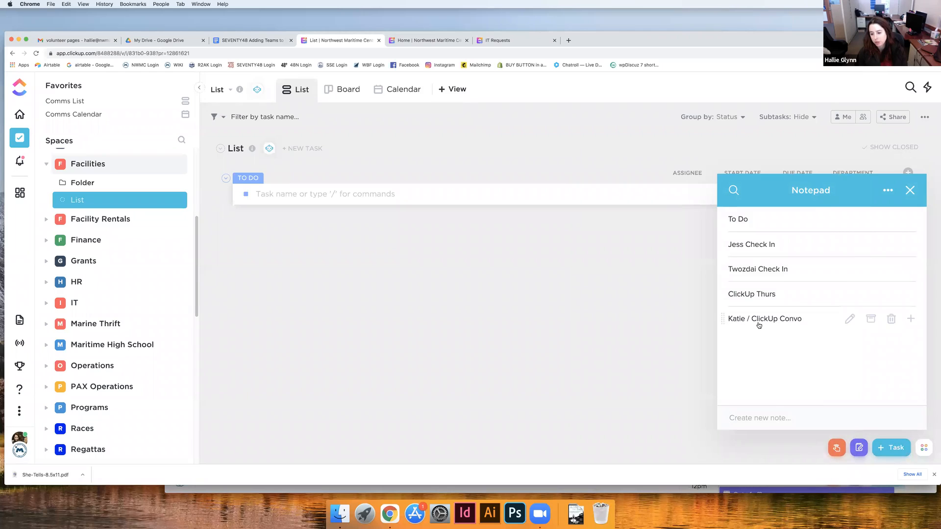
Read the ClickUp conversation note in the Notepad, return to the note overview and close the Notepad
click(758, 323)
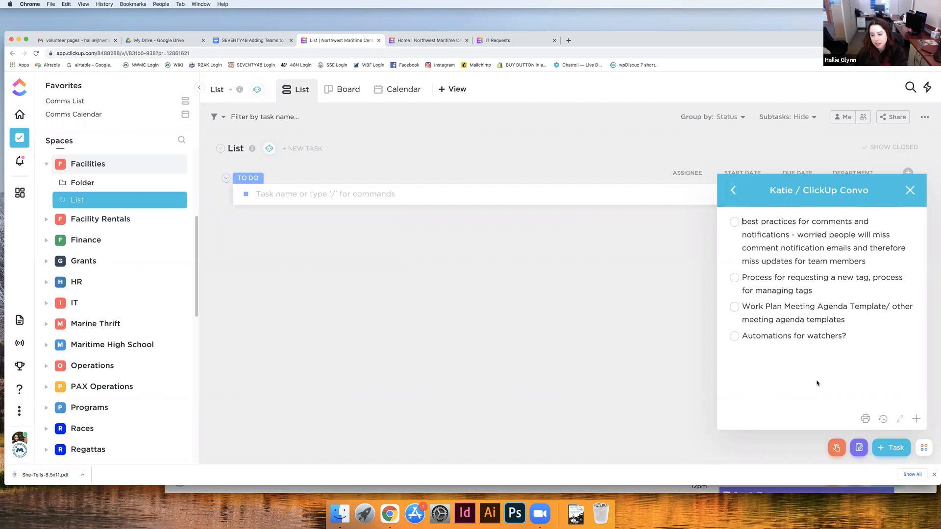
click(734, 190)
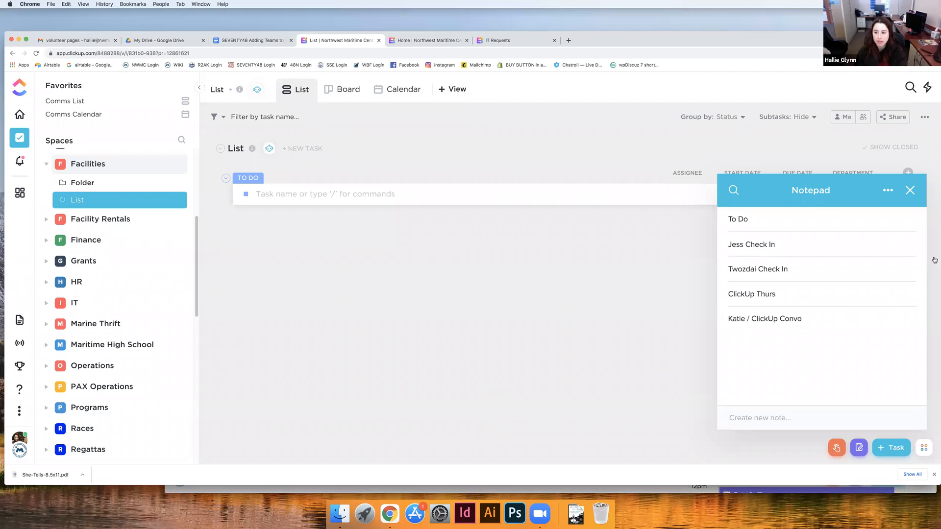
click(910, 191)
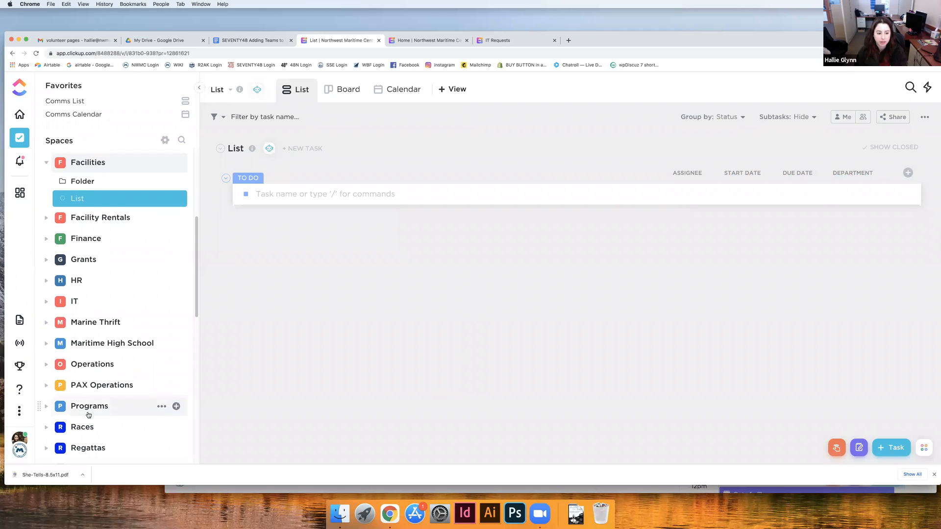
Browse the department spaces and the private staff spaces, and return to the beginning of the space list
scroll(88, 412, down, 5)
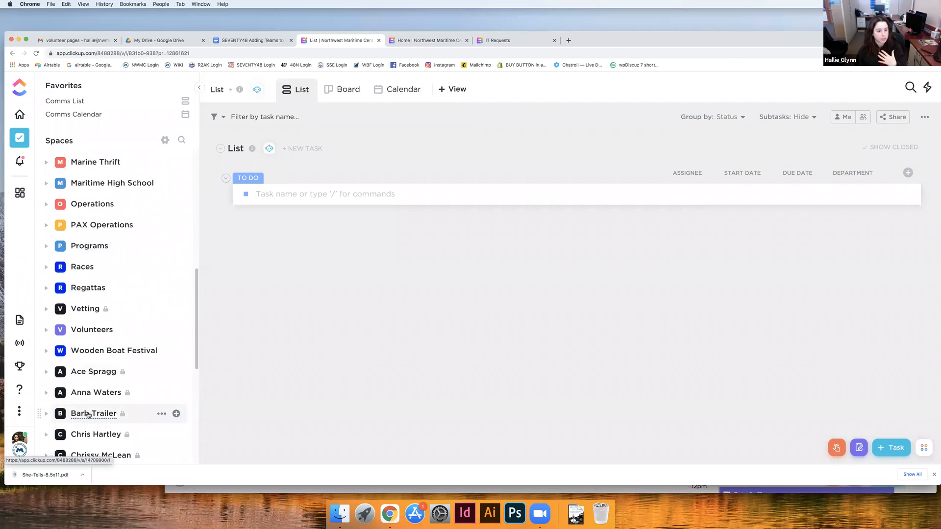
scroll(88, 415, down, 4)
scroll(88, 416, up, 3)
scroll(89, 415, up, 2)
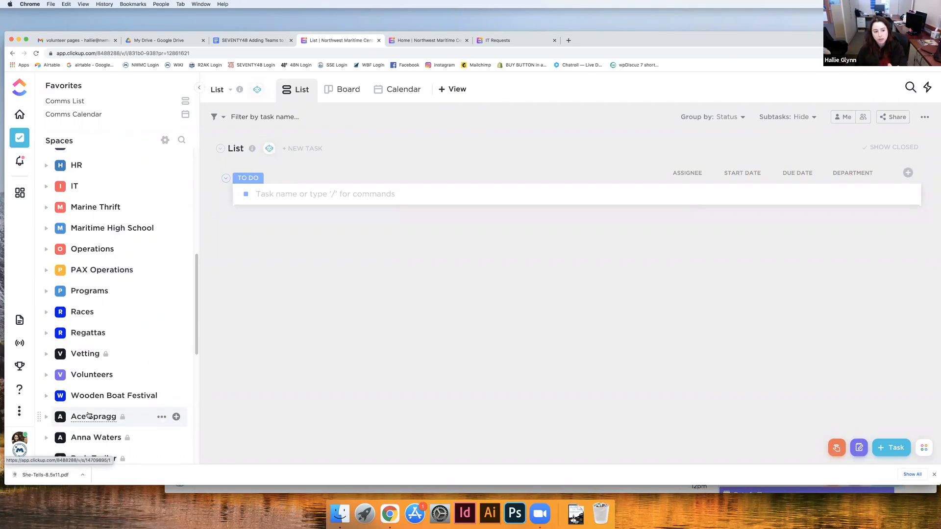
scroll(58, 308, up, 8)
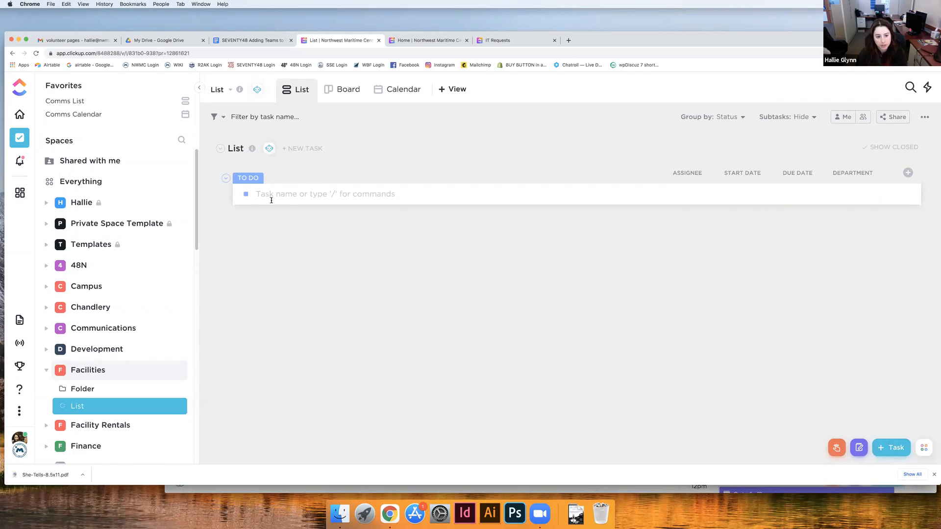
Examine the status options for a new task in the Facilities list without choosing one, and glance at the Home page
click(247, 195)
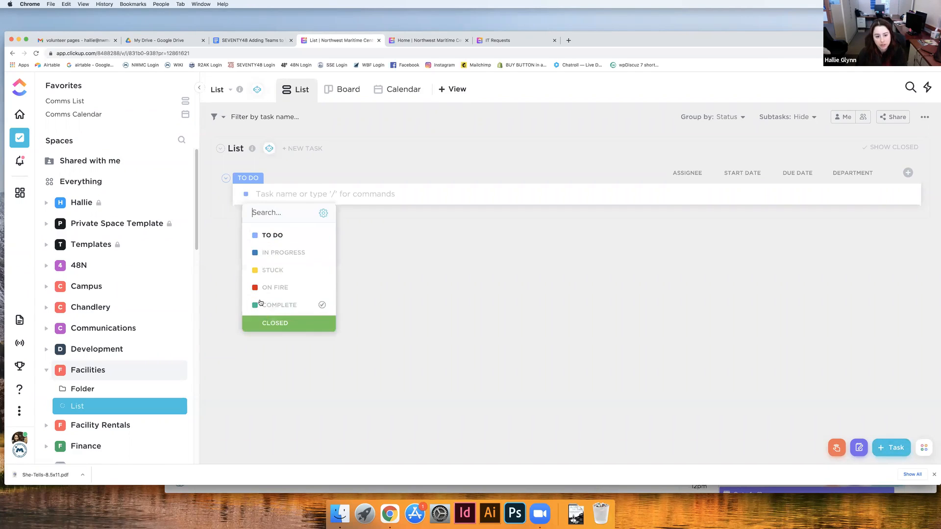
click(269, 353)
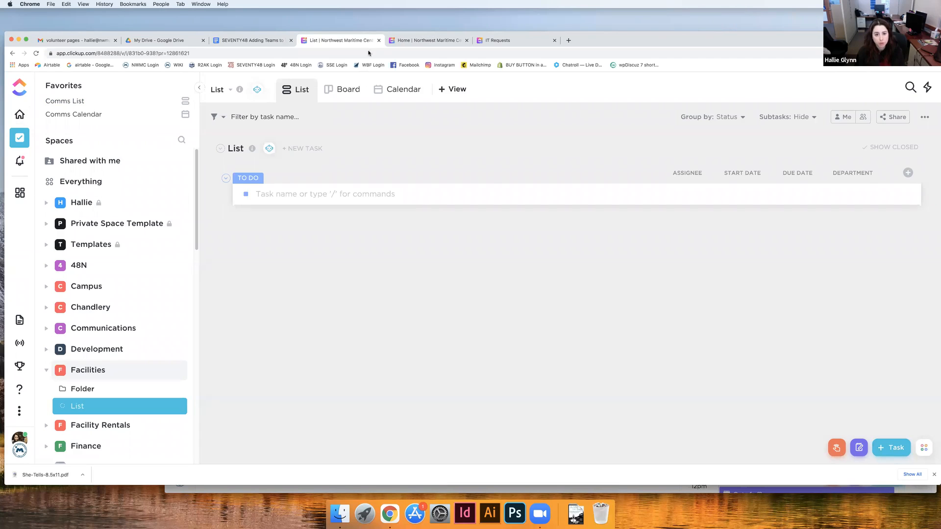
click(414, 40)
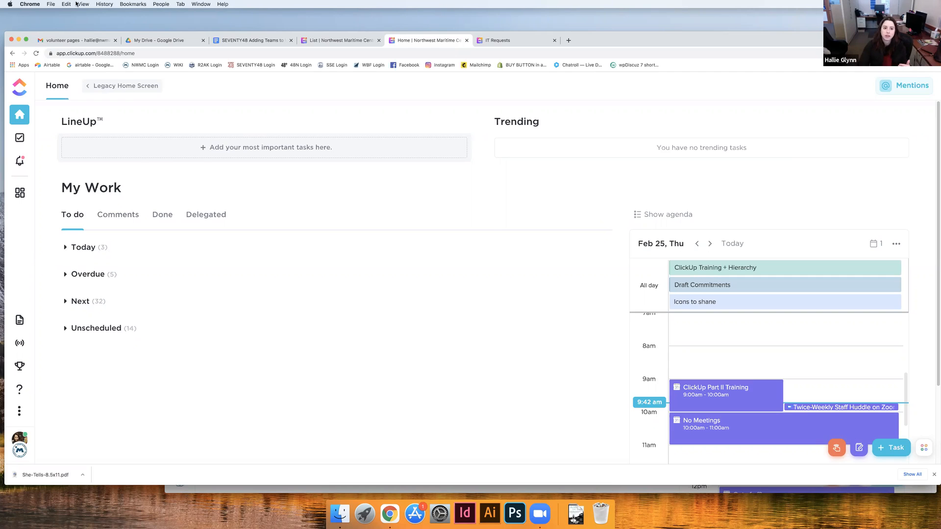
click(338, 40)
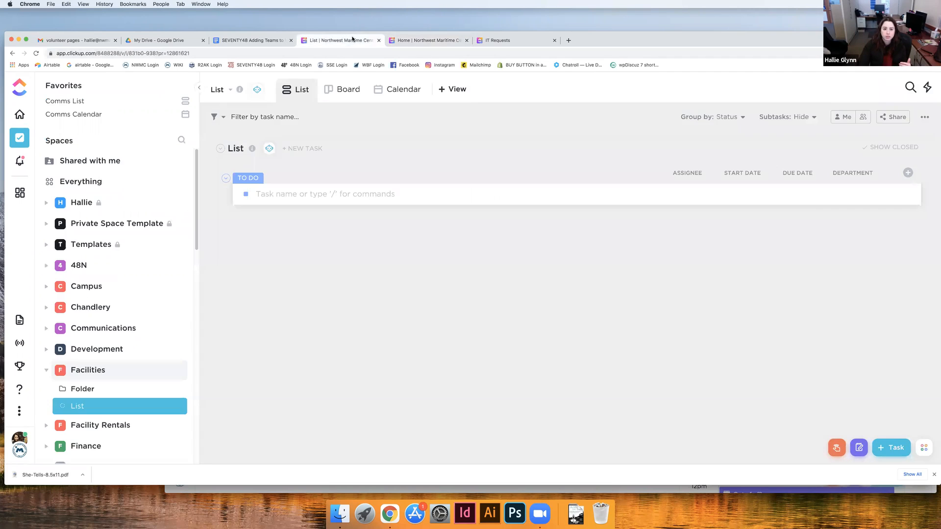
Examine the Facilities list's view settings and recheck the task status choices without changing anything
click(925, 116)
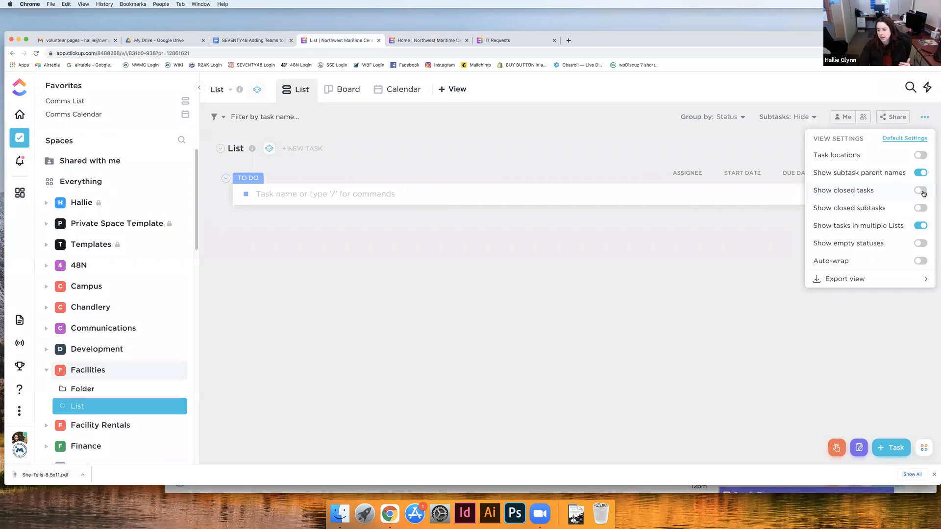
click(748, 254)
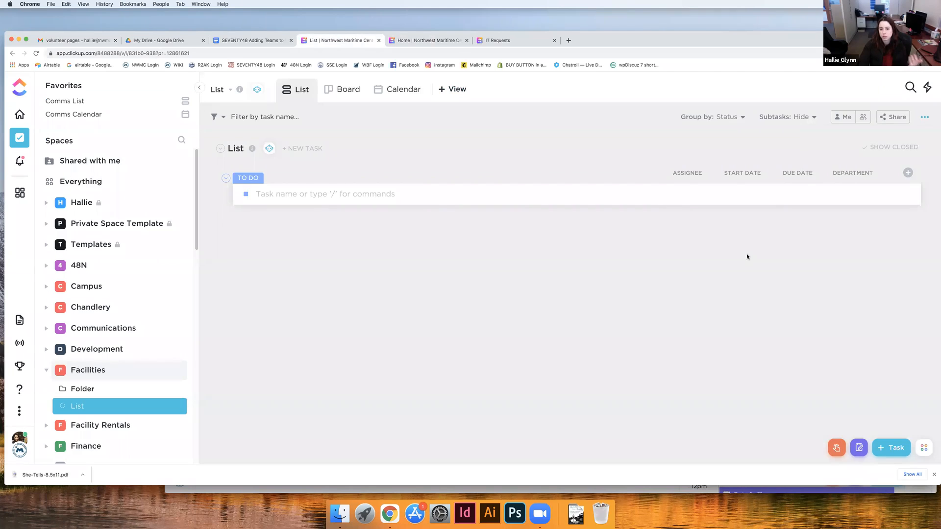
click(246, 194)
click(436, 302)
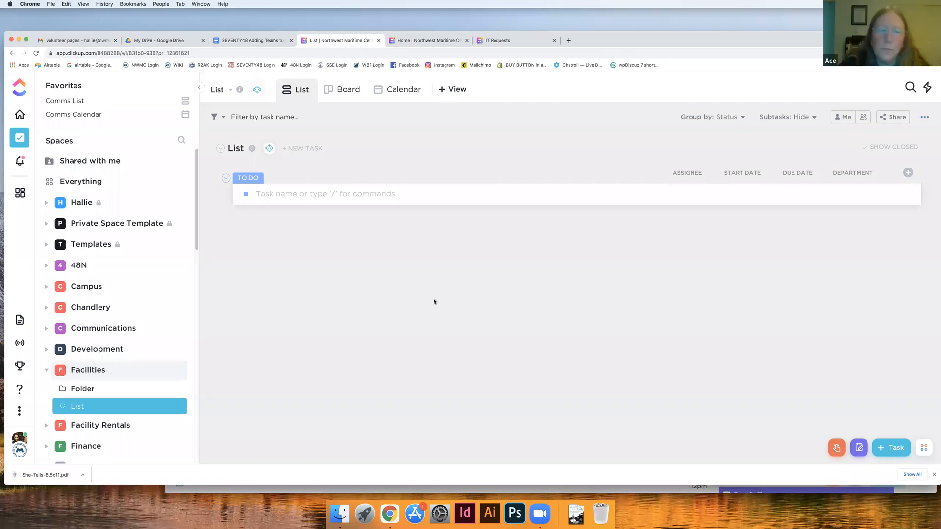
Review today's tasks under My Work on the Home page and the day's calendar for Feb 25
click(410, 41)
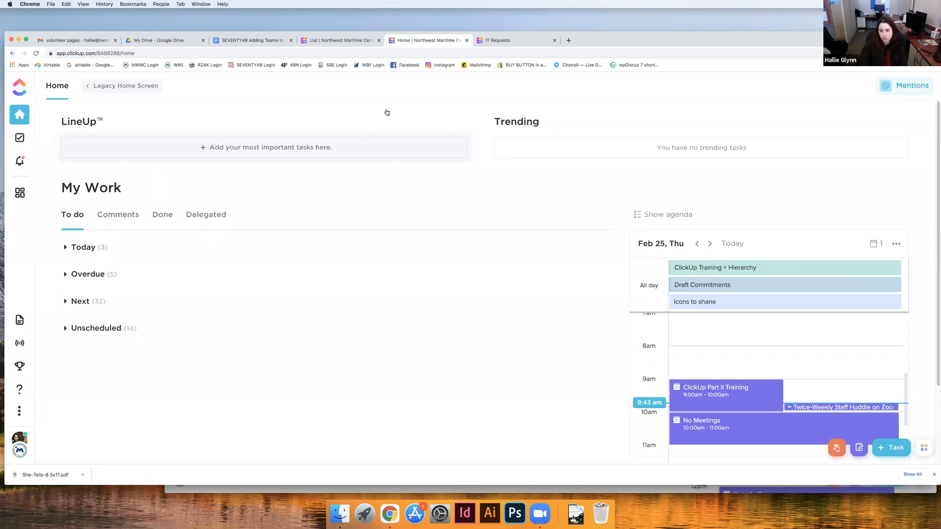
click(78, 251)
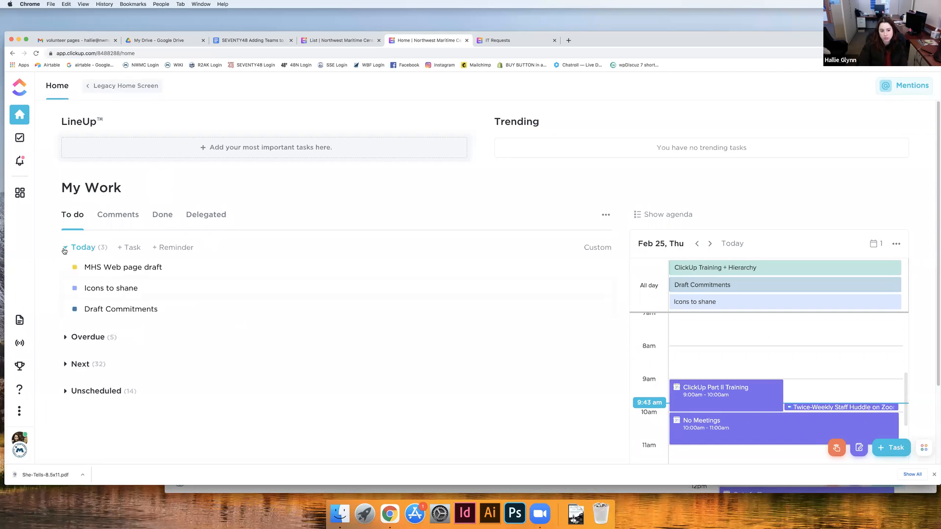
click(65, 247)
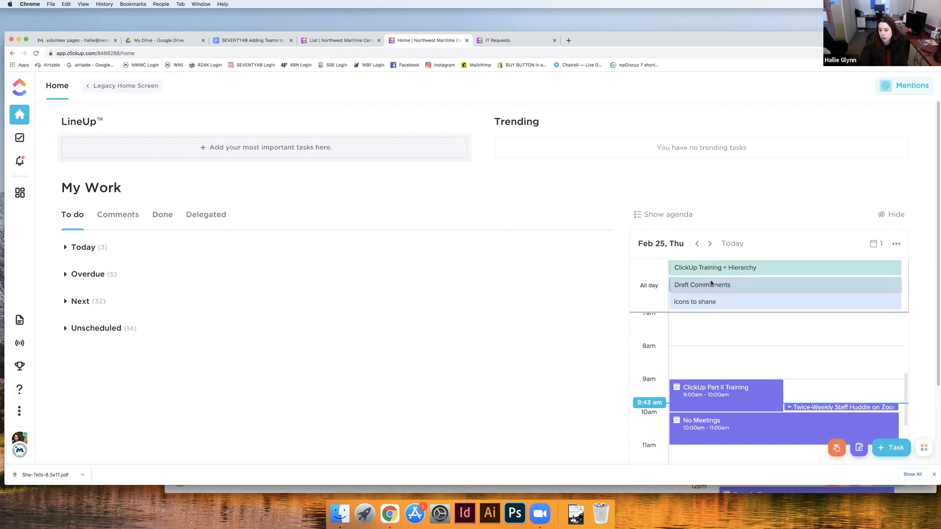
scroll(696, 387, down, 3)
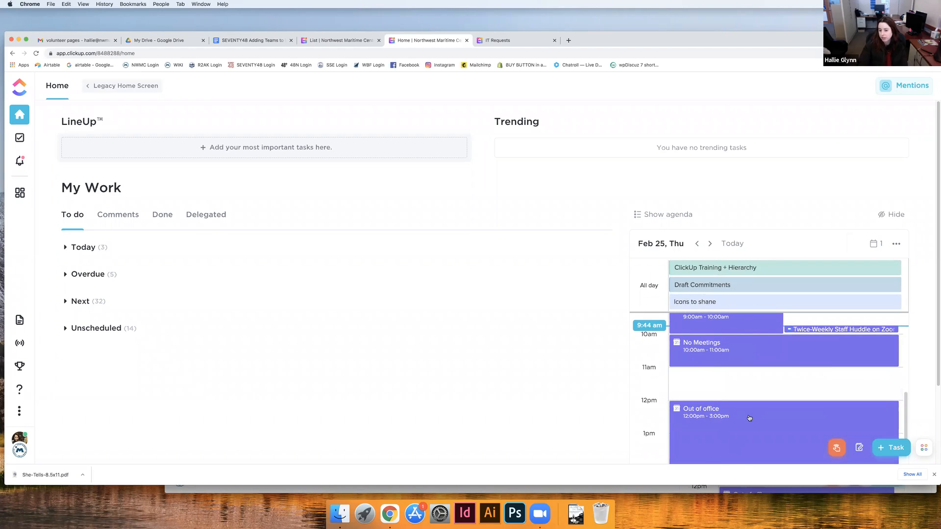
scroll(746, 418, up, 2)
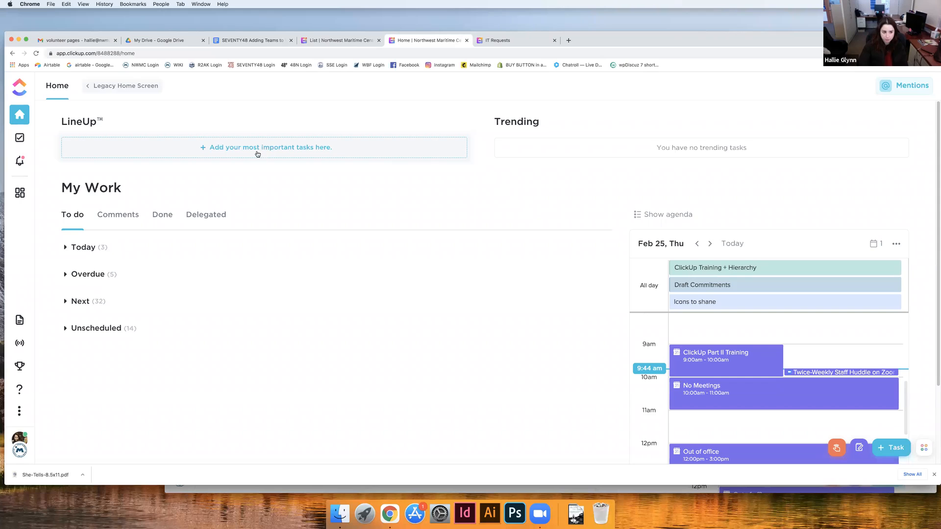
Return to the Facilities list, open the Programs space and collapse its folders in the space list
click(319, 43)
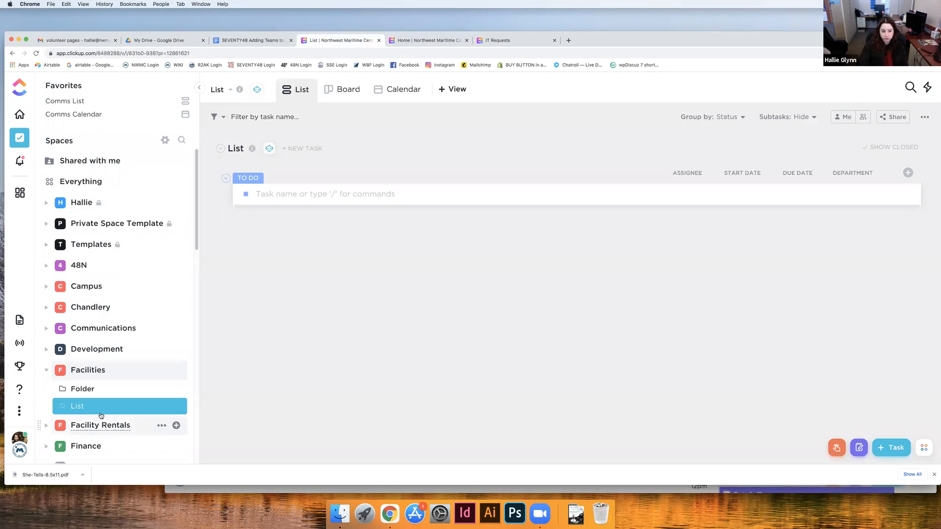
scroll(108, 381, down, 3)
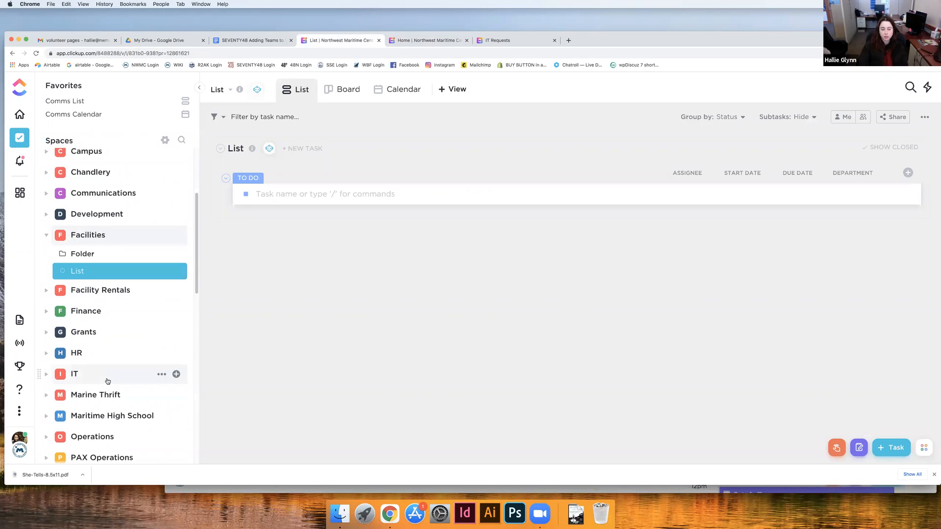
scroll(105, 382, down, 2)
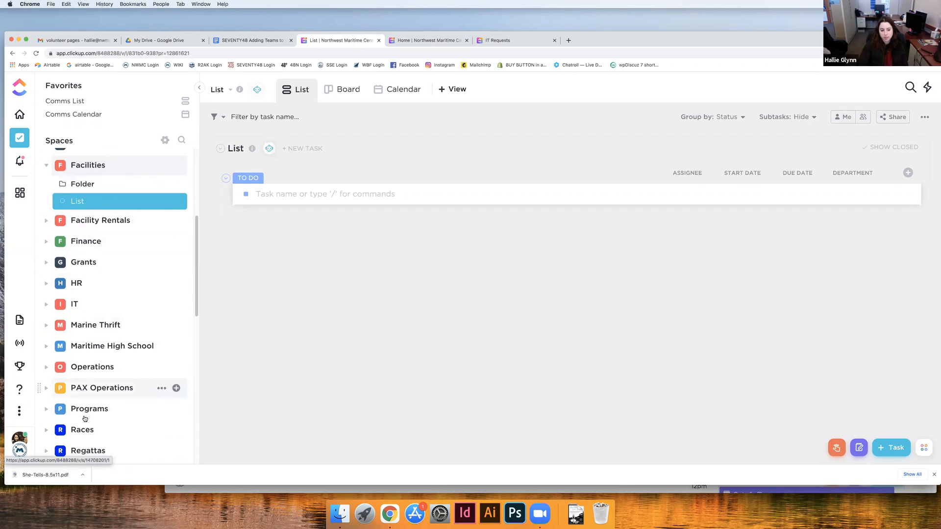
scroll(79, 390, down, 1)
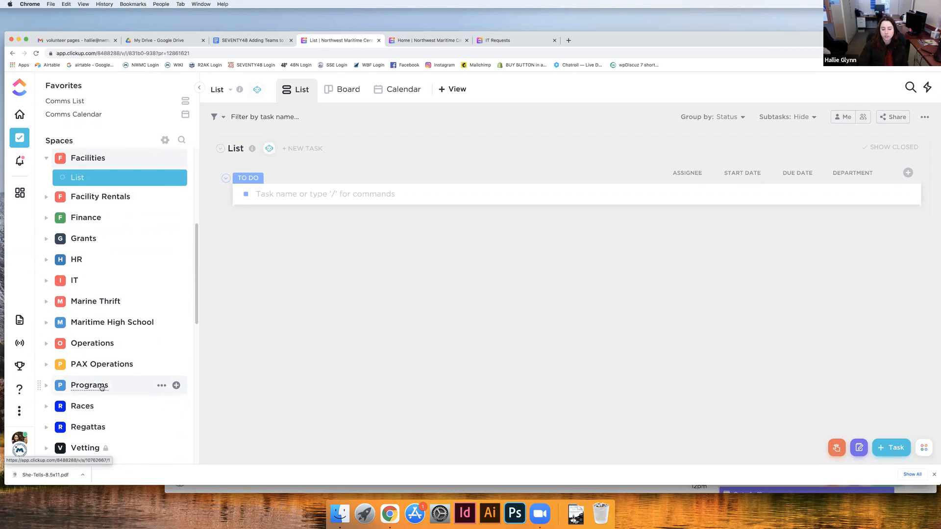
click(102, 387)
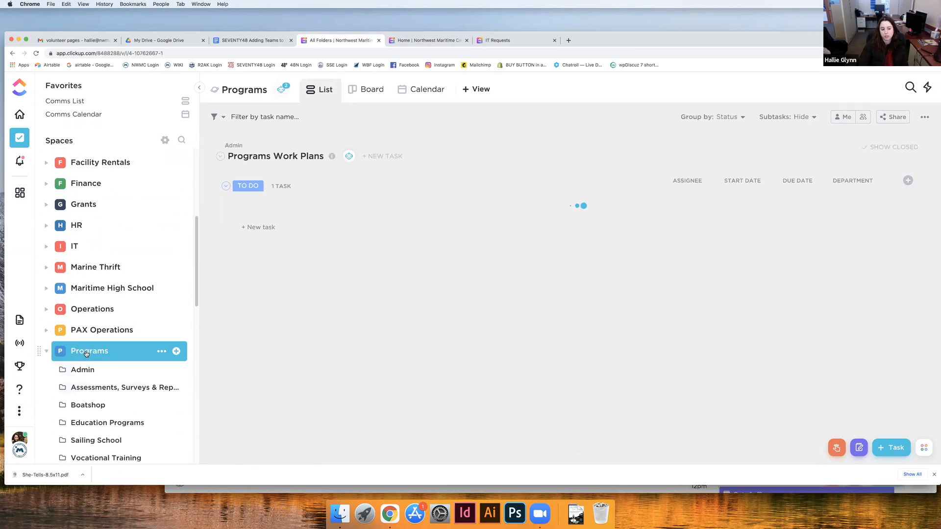
click(47, 353)
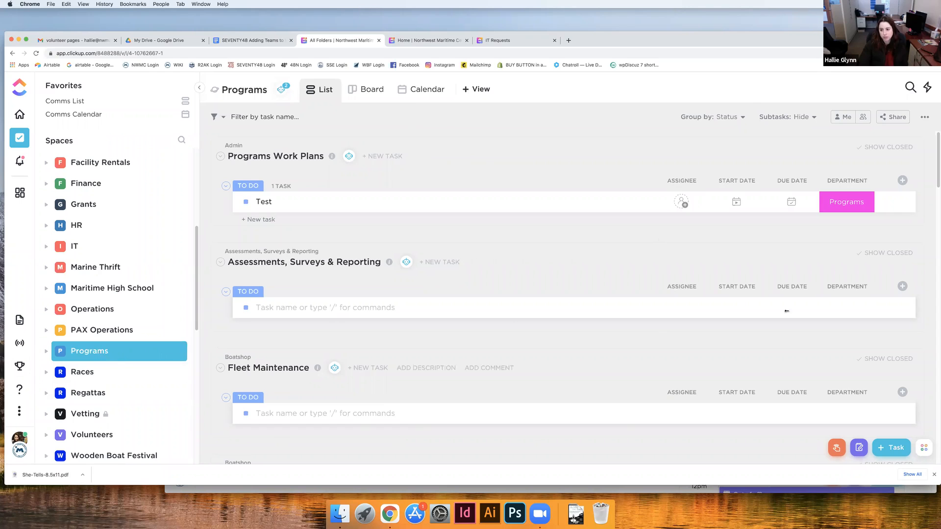
Filter the Programs space with Me mode, and turn Me mode off again
click(844, 118)
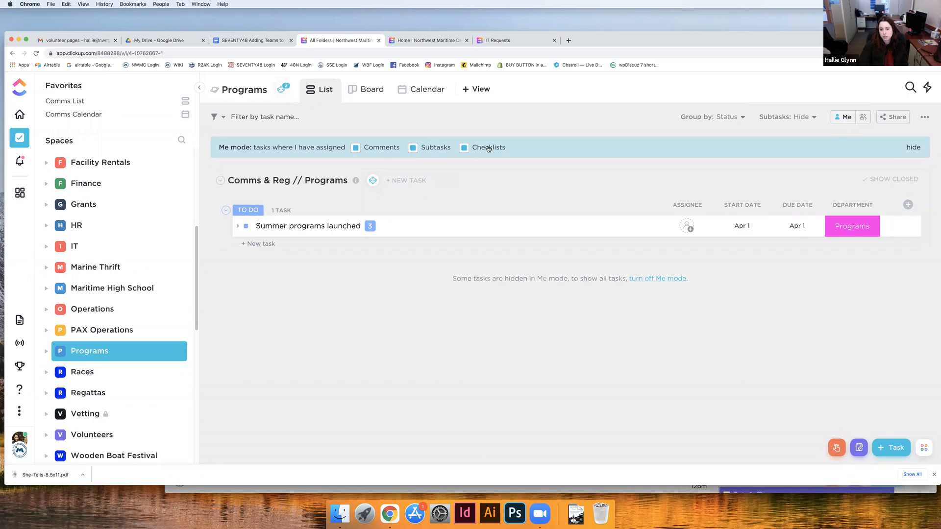
click(844, 119)
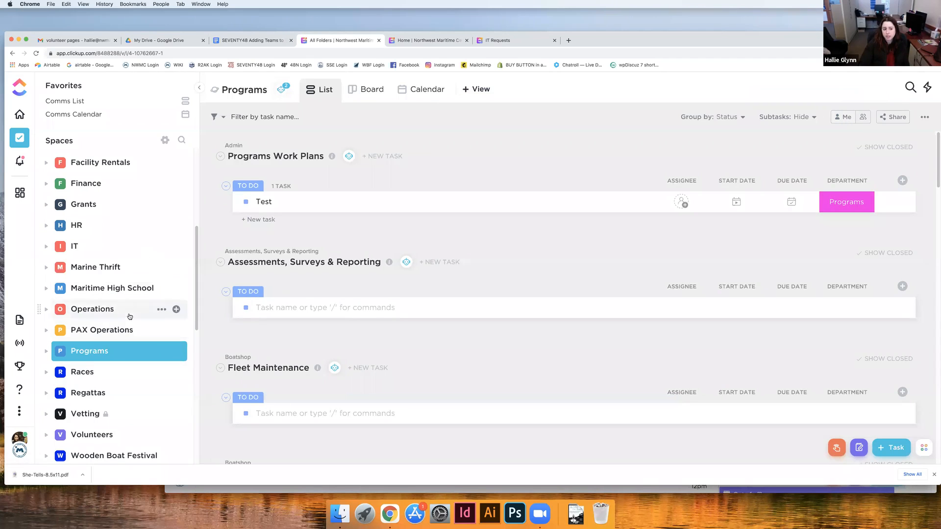
scroll(112, 282, up, 5)
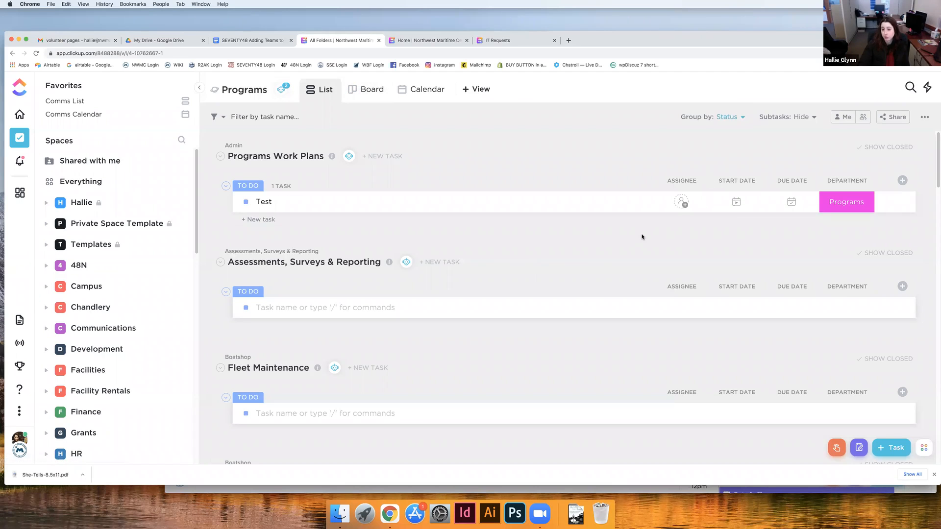
Examine the grouping options for the Programs list view and keep the default Status grouping
scroll(372, 304, down, 1)
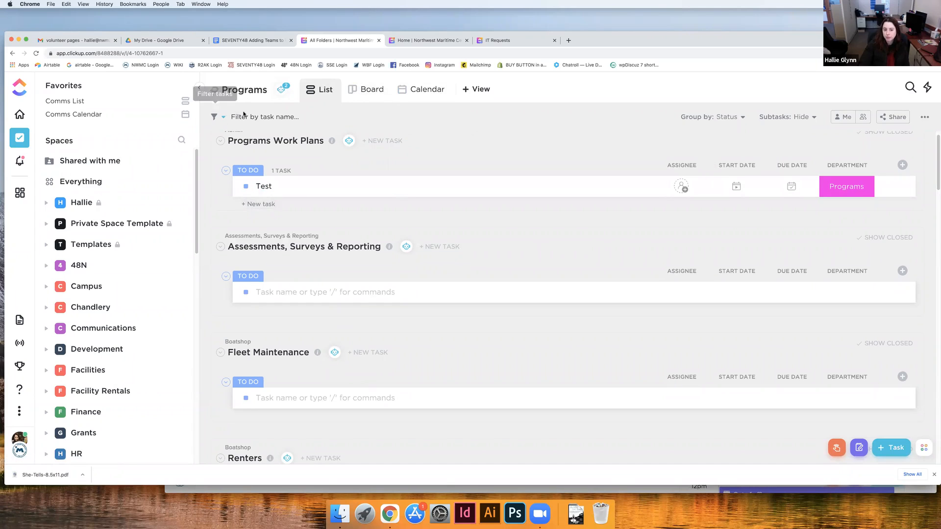
click(736, 120)
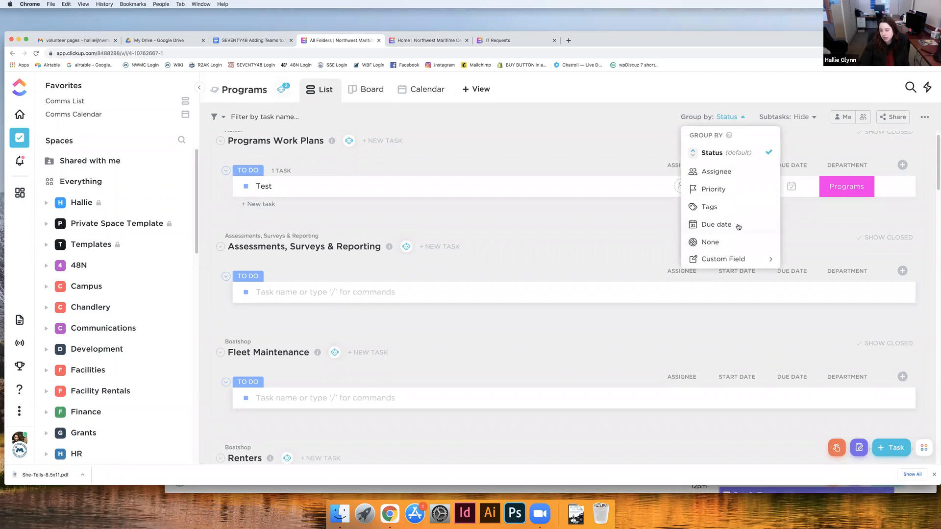
click(569, 220)
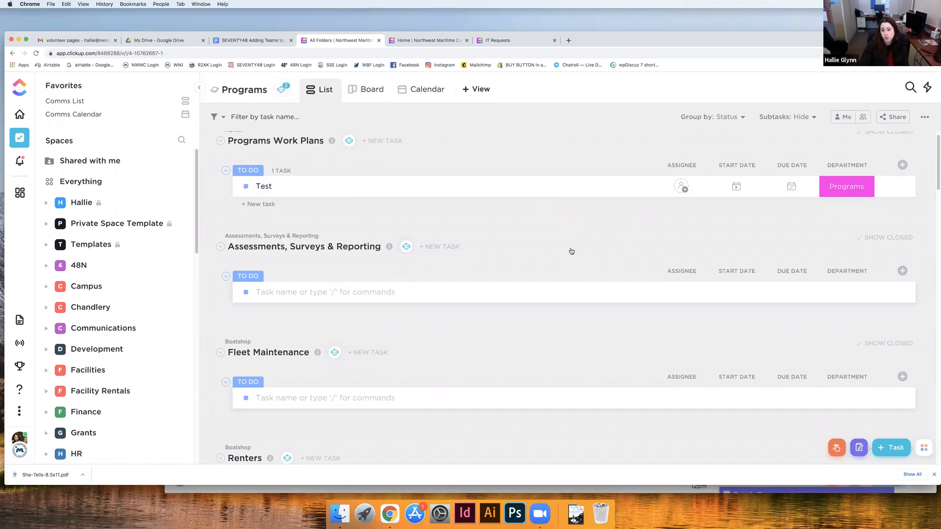
Examine the view options of the Programs List view, including defaults, permissions and personal options, and close them unchanged
scroll(544, 254, up, 1)
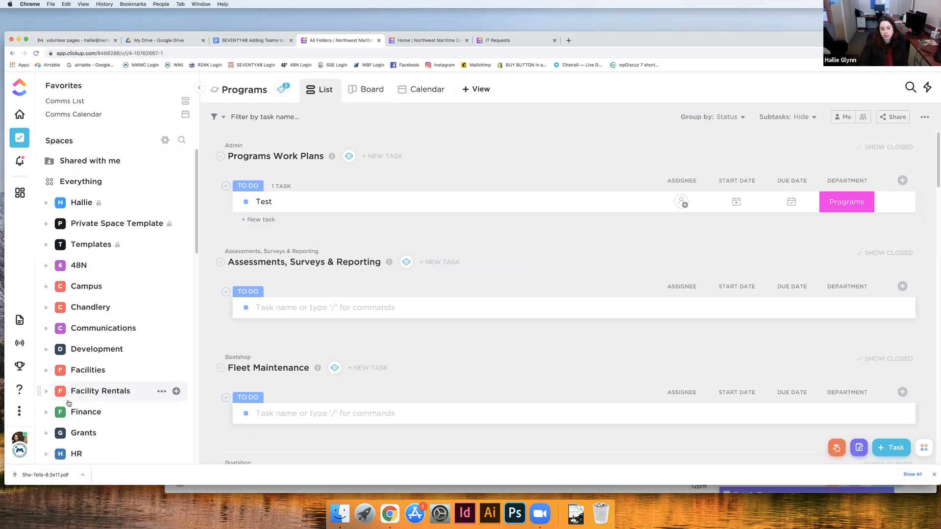
scroll(67, 403, down, 1)
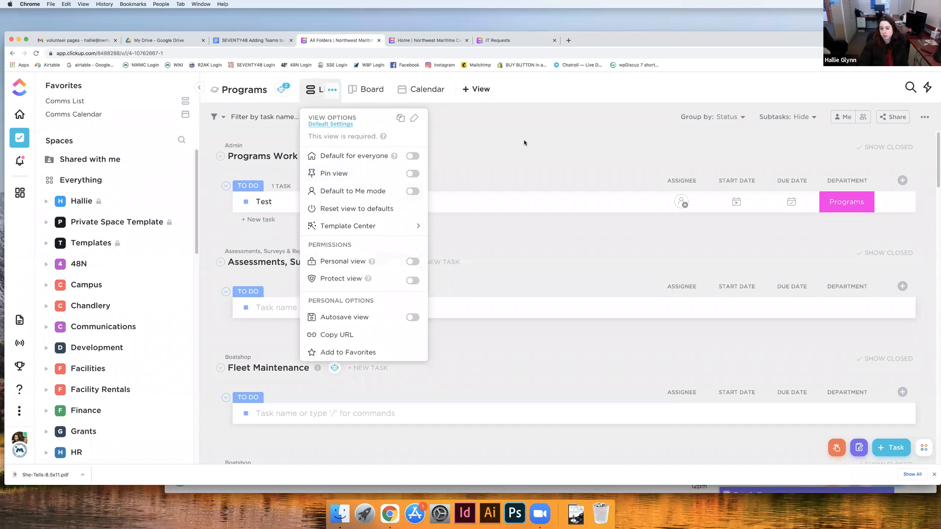
click(523, 142)
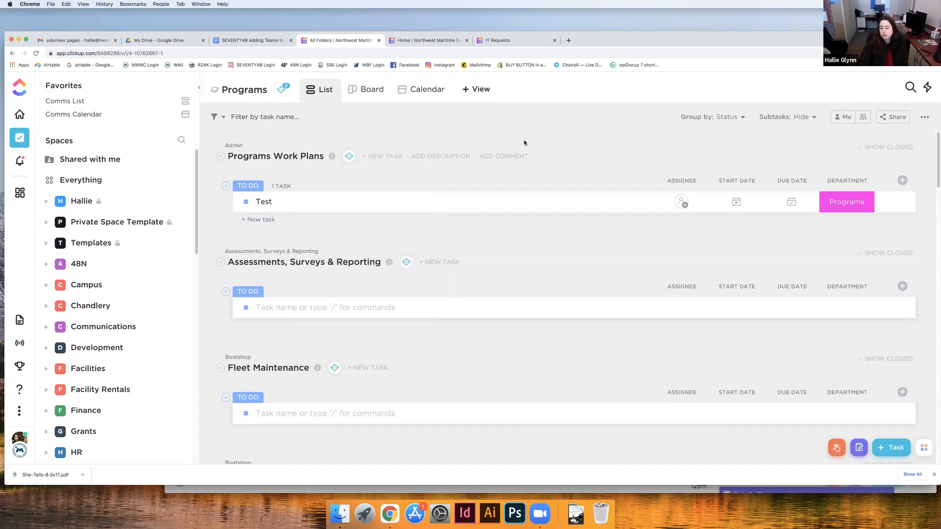
click(311, 91)
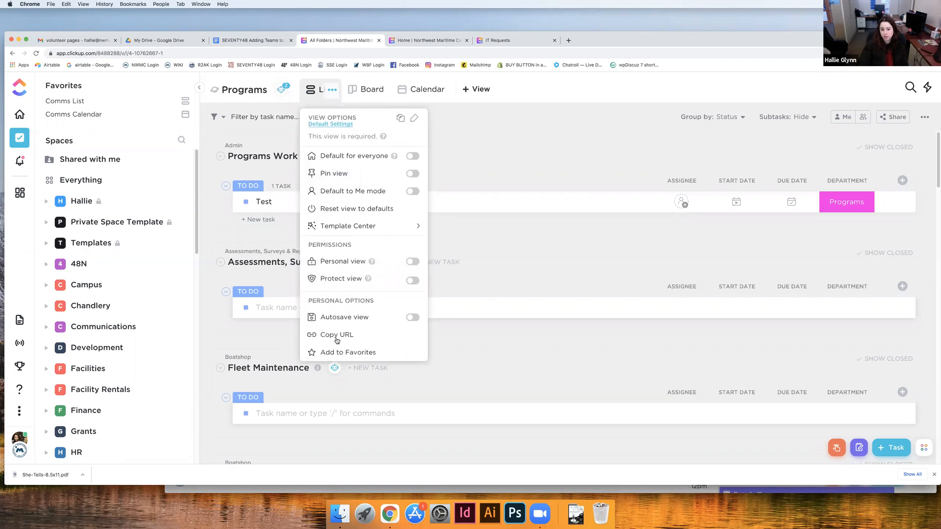
click(508, 132)
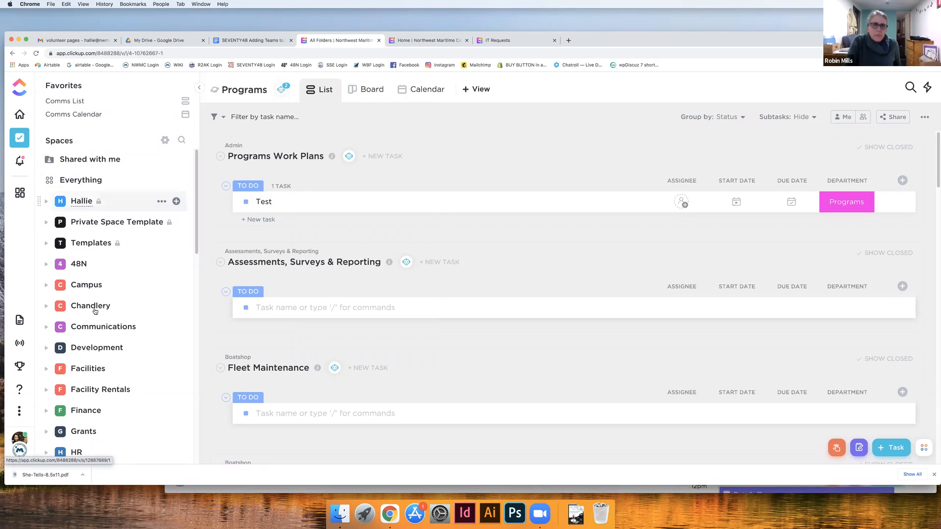
Open the Everything space and review its tasks in the List by Status view
scroll(95, 440, down, 10)
scroll(95, 440, up, 5)
scroll(95, 440, up, 5)
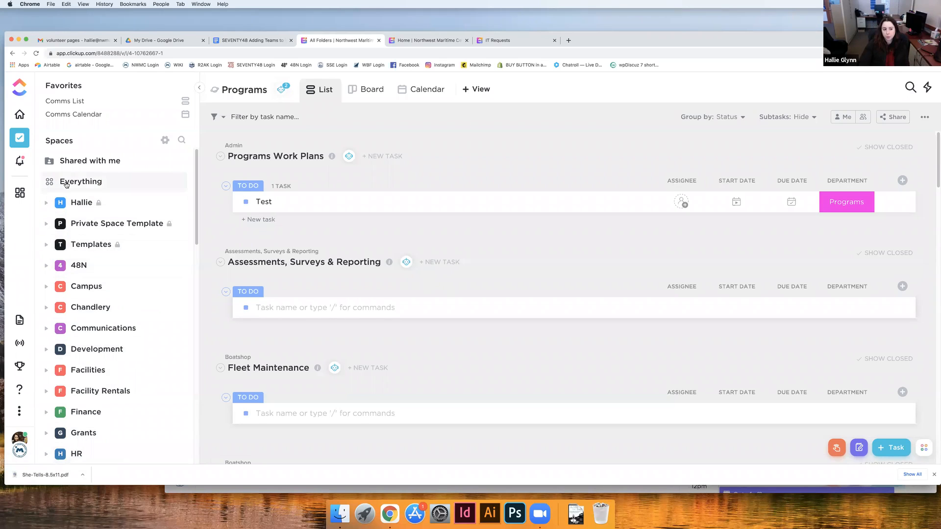
click(110, 186)
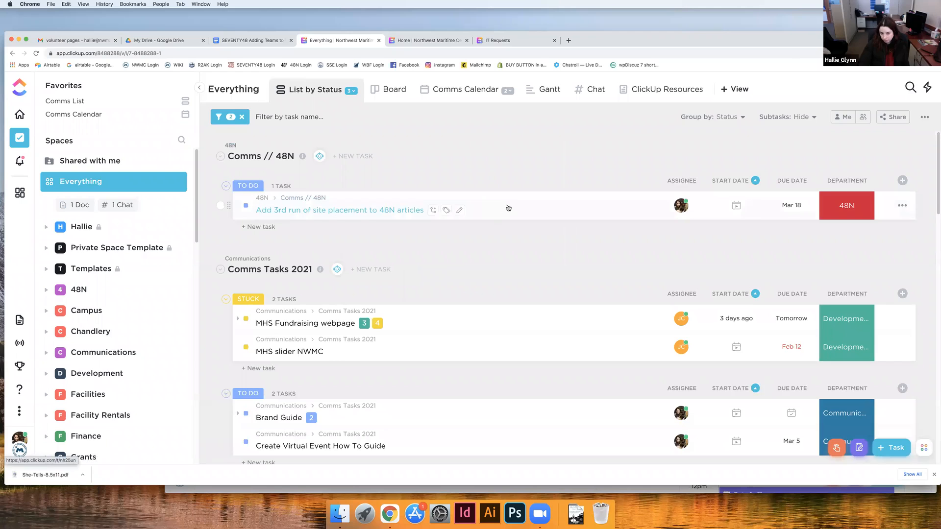
click(353, 90)
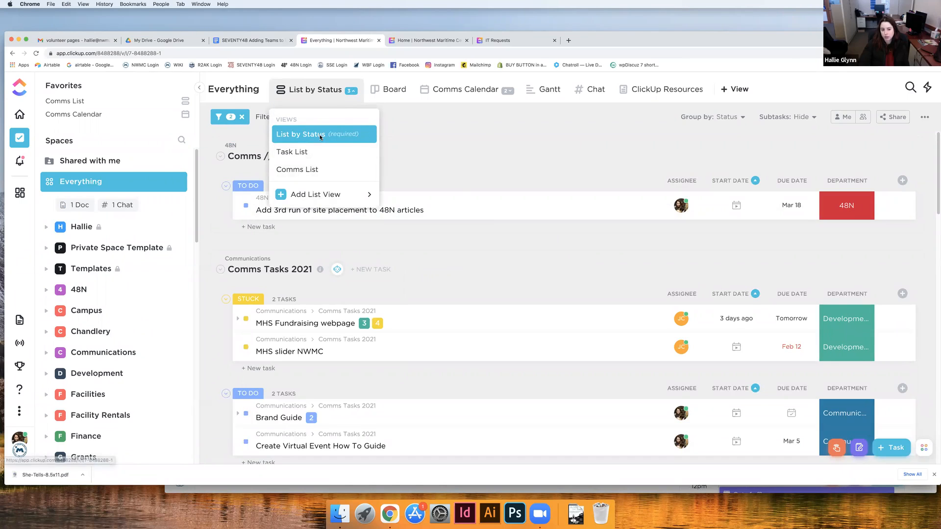
click(484, 139)
scroll(336, 301, down, 1)
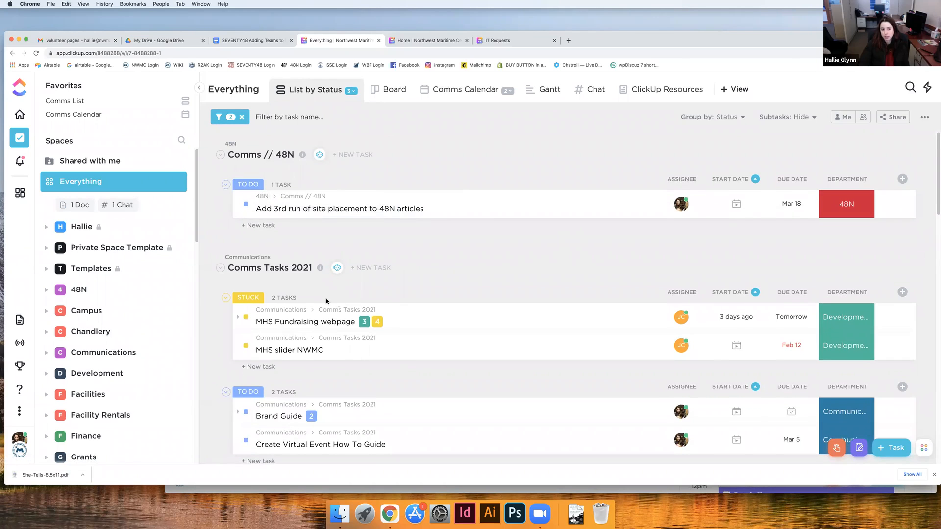
scroll(359, 348, down, 2)
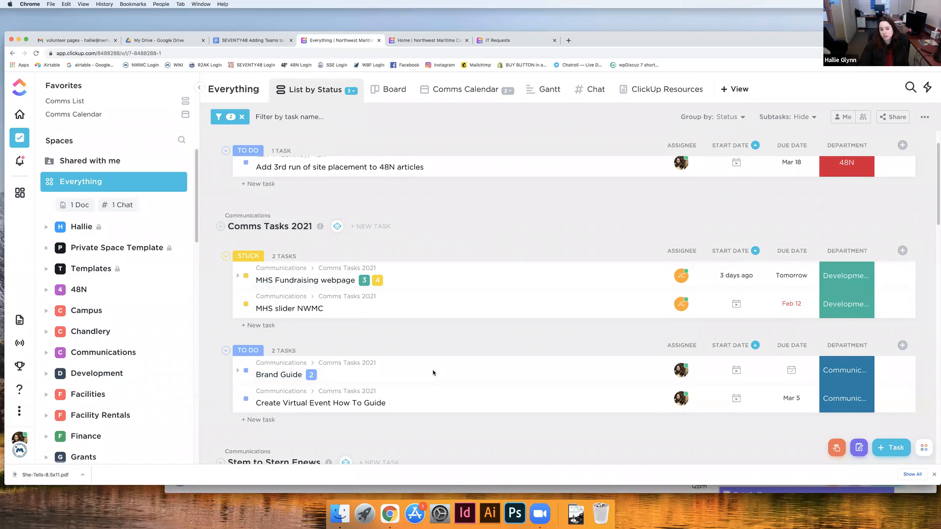
scroll(284, 384, down, 4)
scroll(288, 435, down, 3)
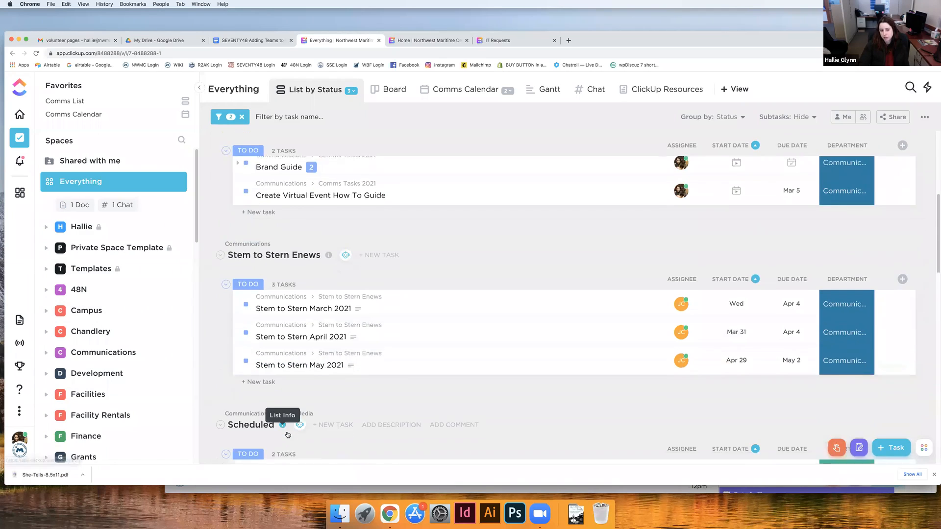
Switch Everything to the Task List view, review its tasks, and toggle Me mode off and on again
click(353, 91)
click(290, 153)
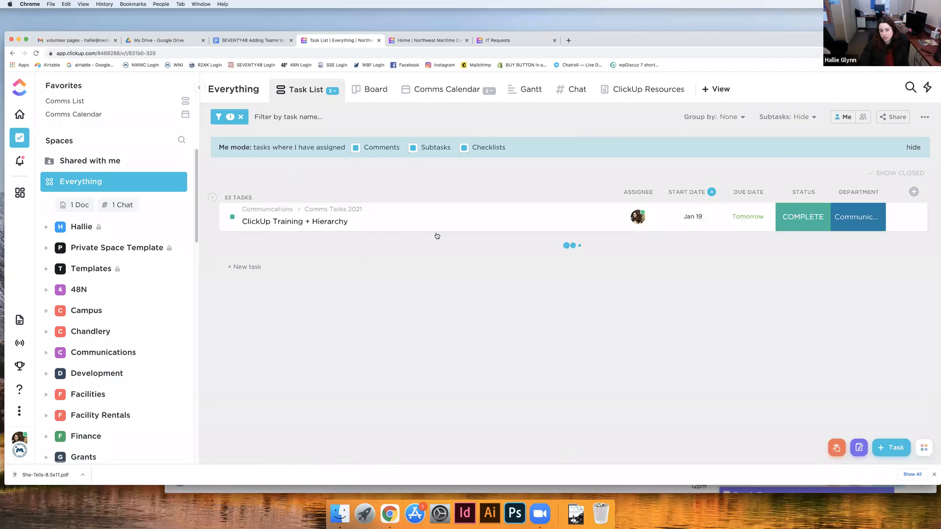
scroll(306, 338, down, 4)
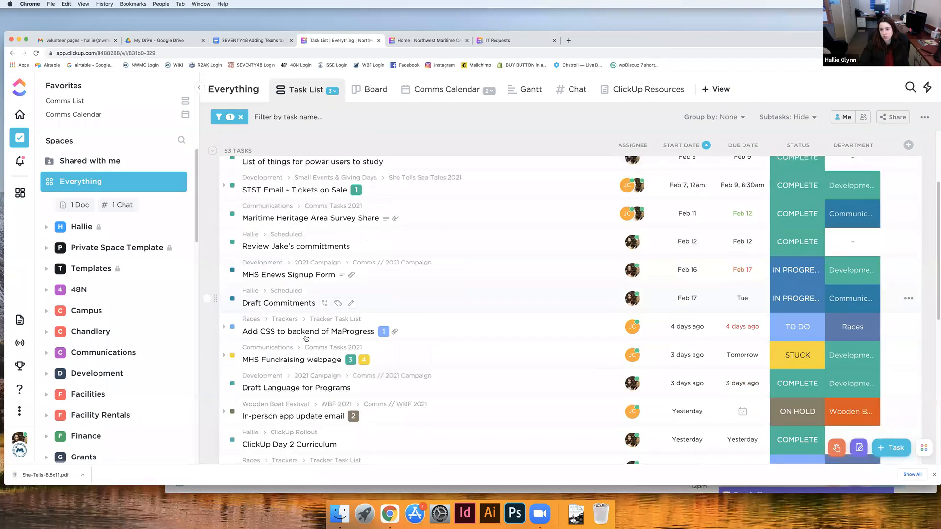
scroll(306, 339, down, 2)
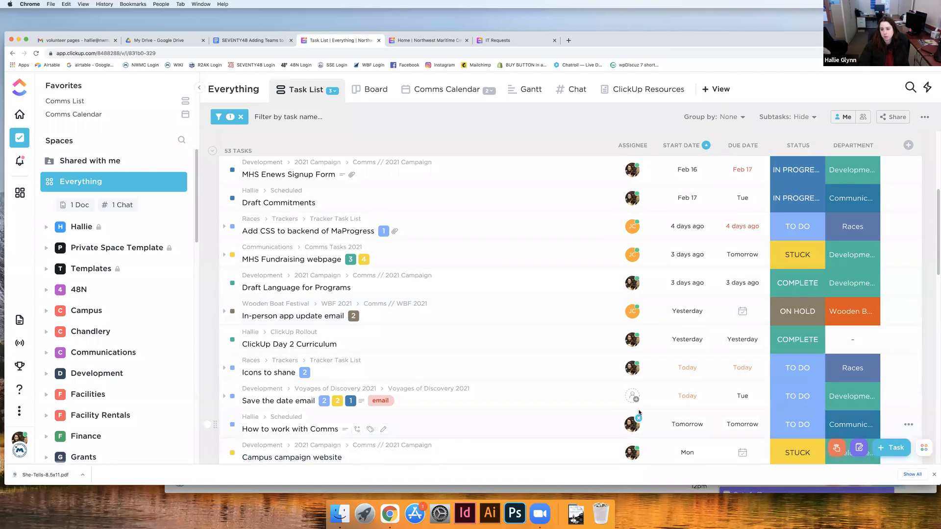
click(841, 118)
click(841, 117)
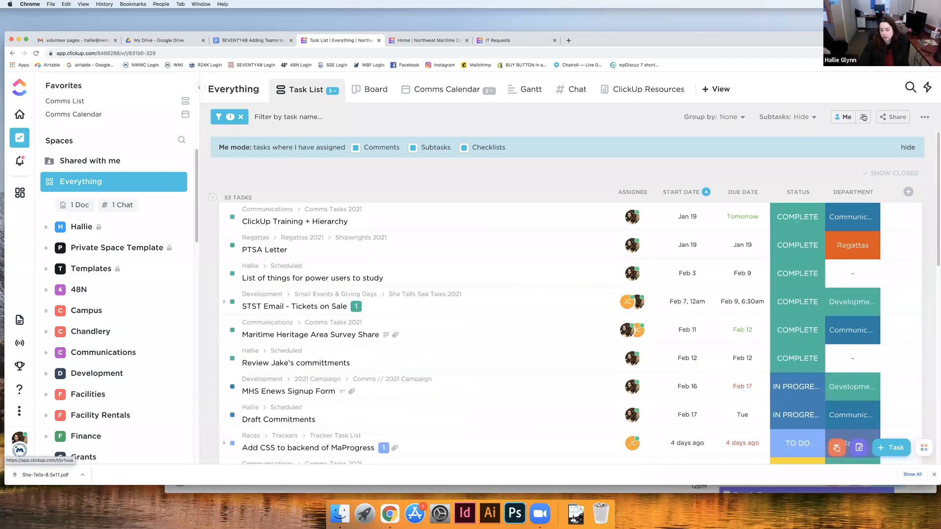
Switch to the Comms List view, minimize the Maritime Heritage Area Survey Share task to the tray, then reopen and close it
click(333, 91)
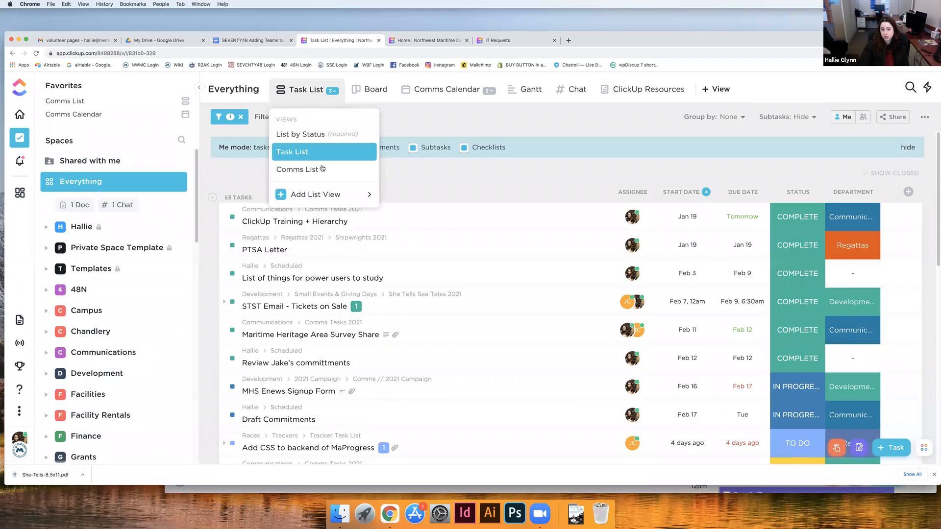
click(307, 171)
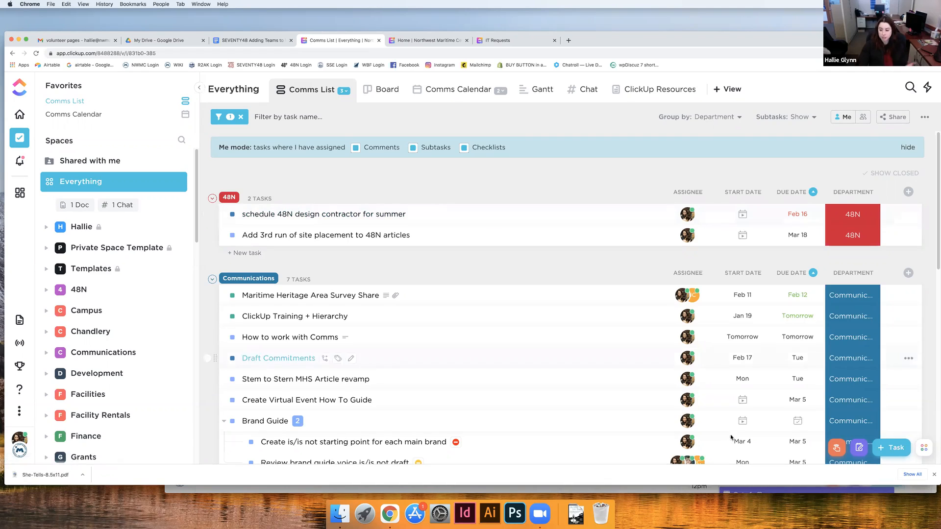
click(323, 296)
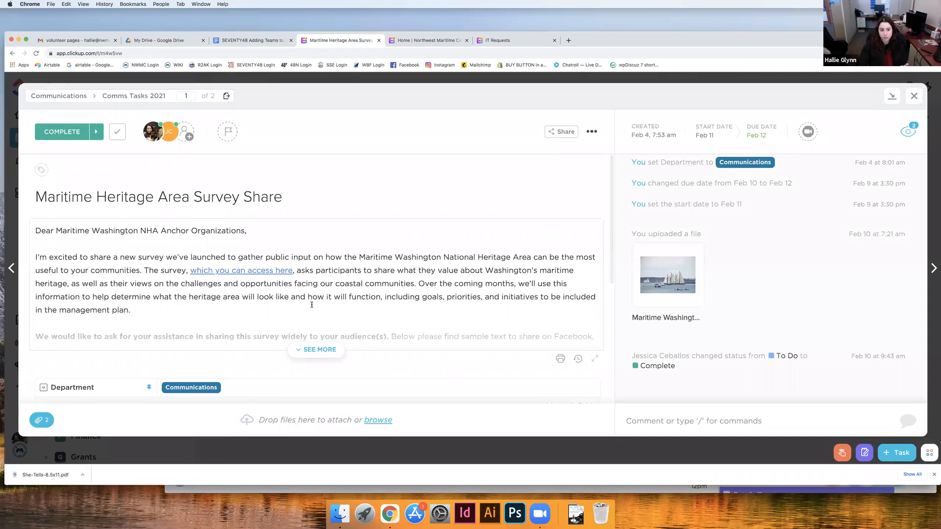
click(891, 98)
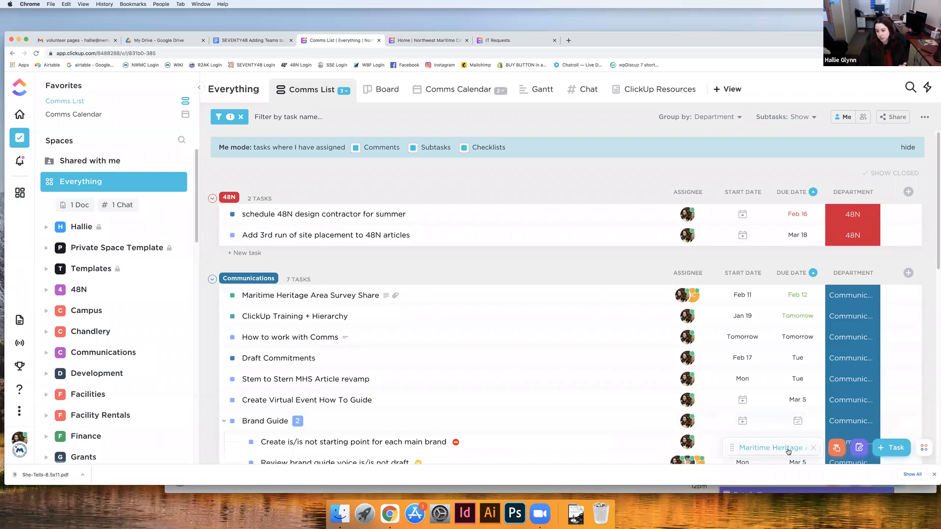
click(756, 454)
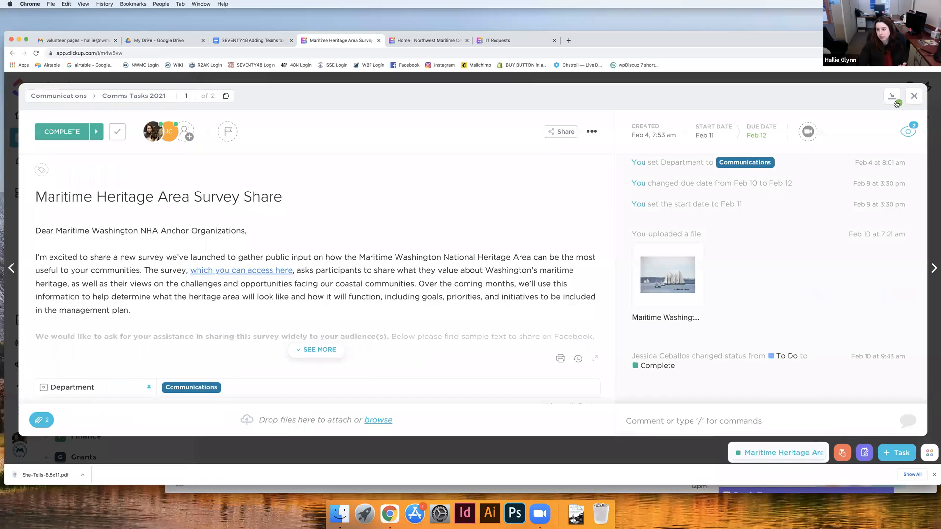
click(912, 98)
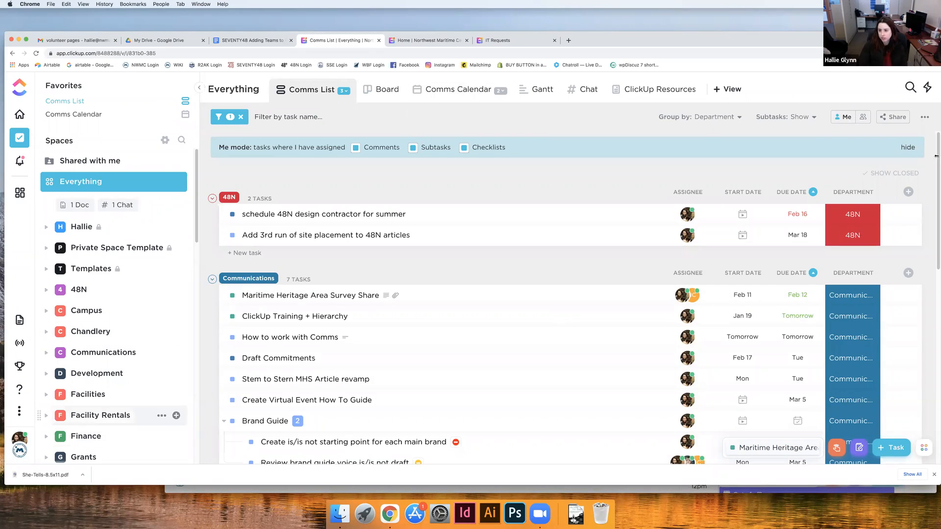
Replace Me mode with an assignee filter in the Comms List by adding two other team members
click(861, 116)
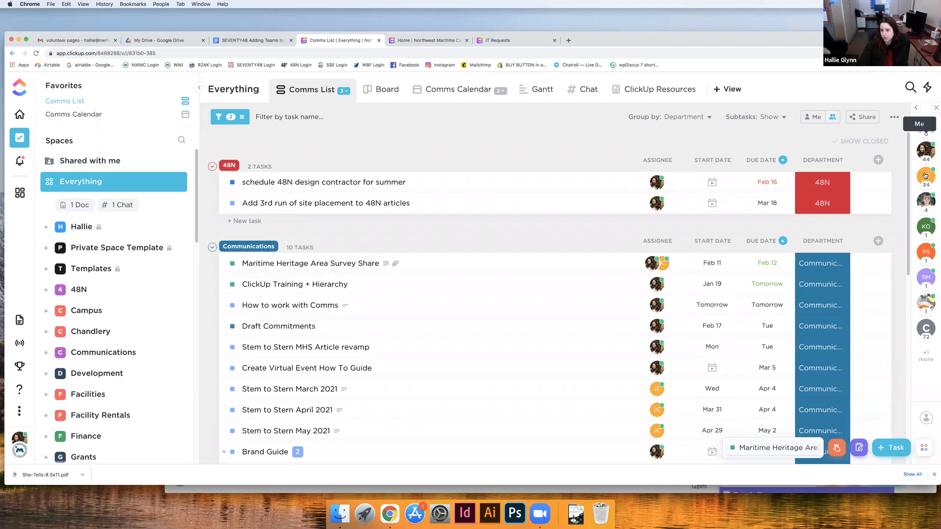
click(925, 175)
click(925, 201)
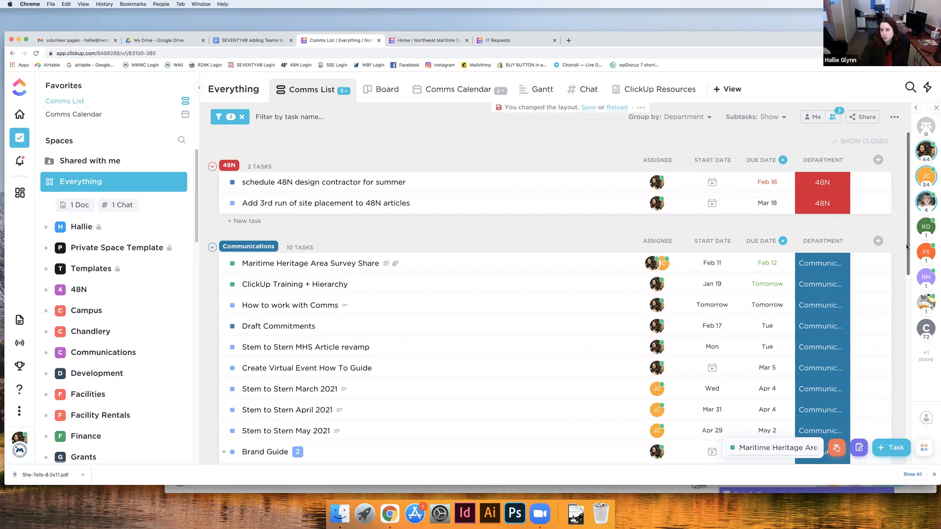
click(934, 110)
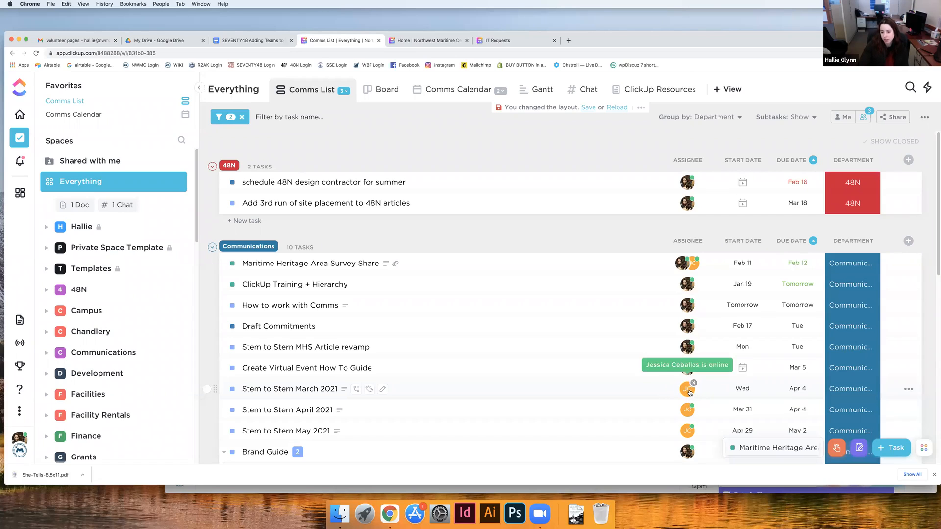
Check the assignee choices for Stem to Stern March 2021, and view your own profile's Inbox from the 48N design contractor task
click(688, 390)
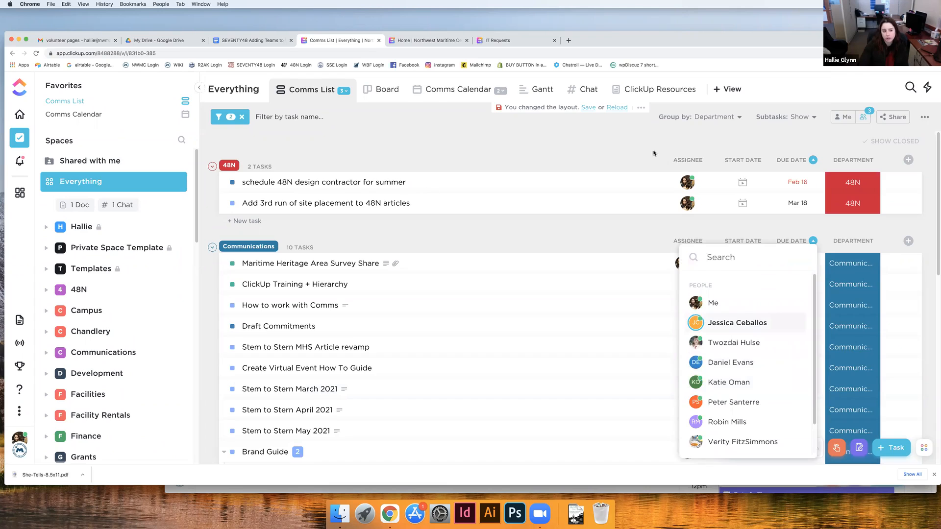
click(653, 153)
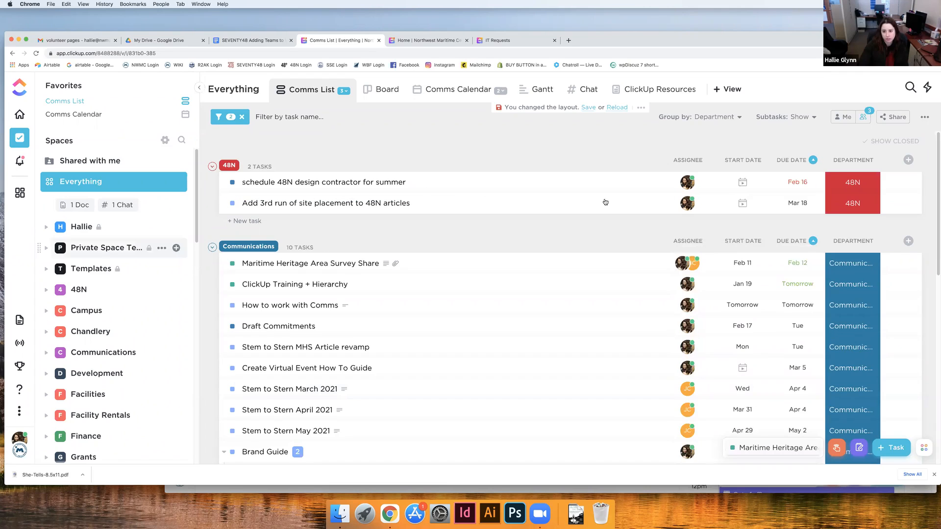
click(686, 185)
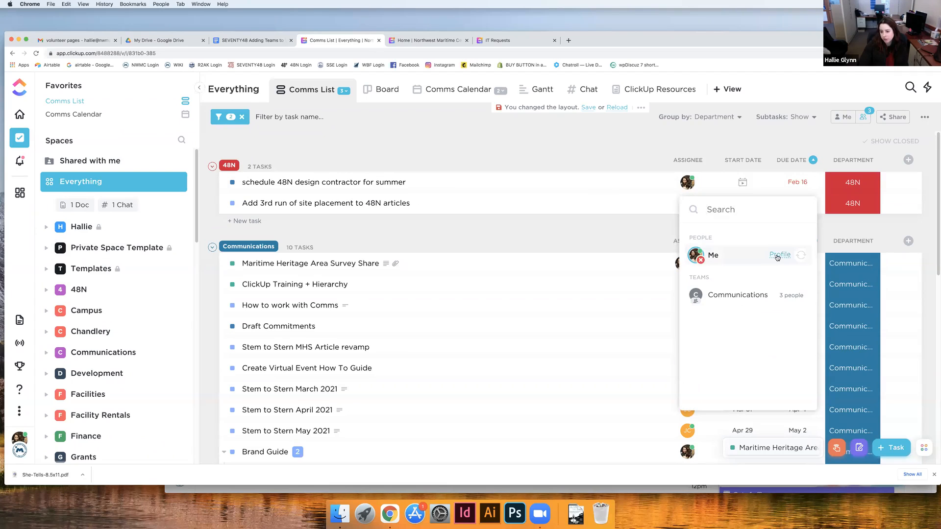
click(780, 254)
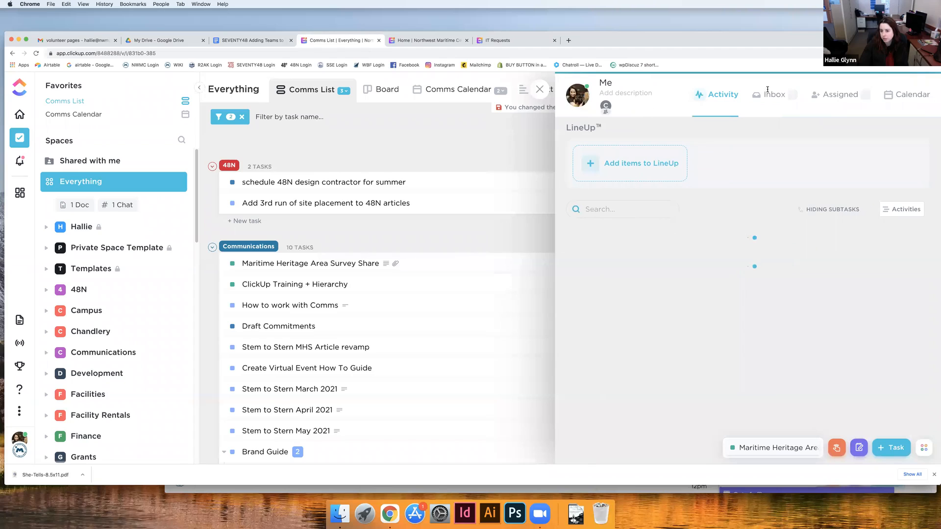
click(771, 95)
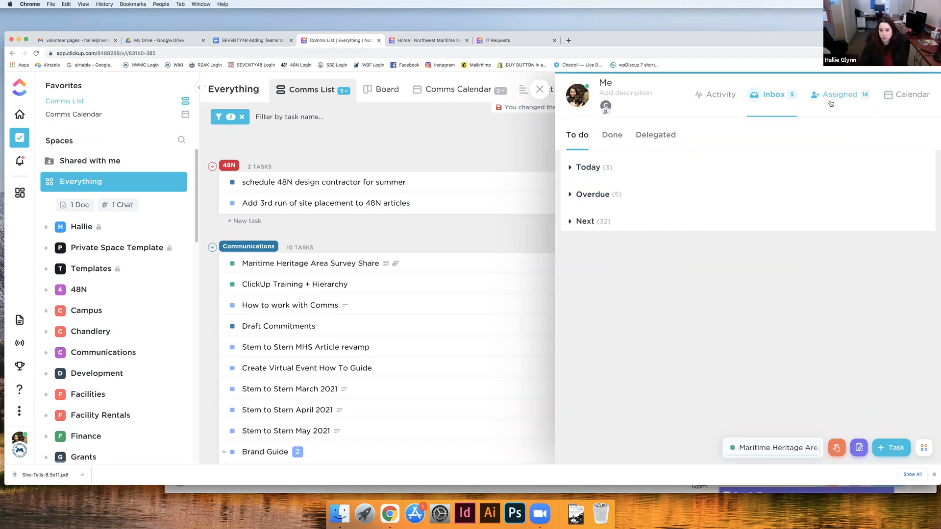
click(539, 91)
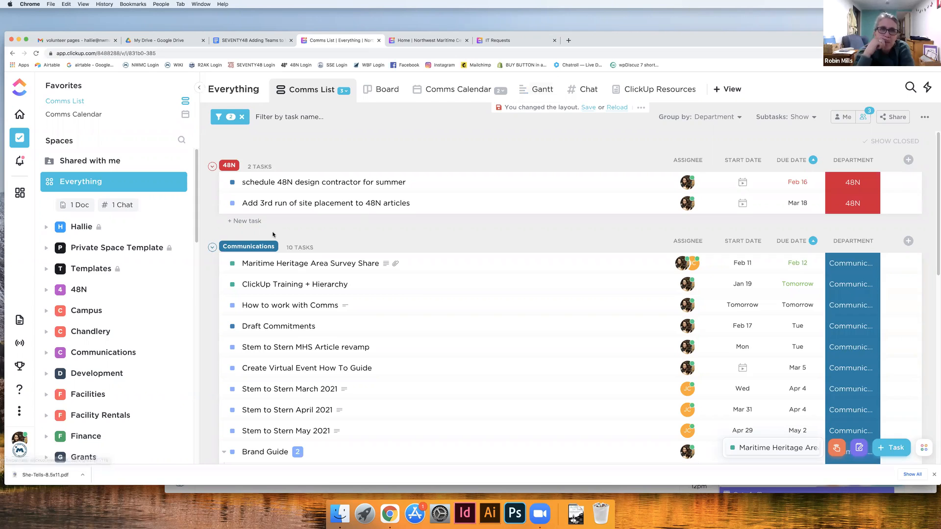
Select the 'schedule 48N design contractor for summer' task, examine its Move tasks and Add to Lists options, and clear the selection
click(207, 183)
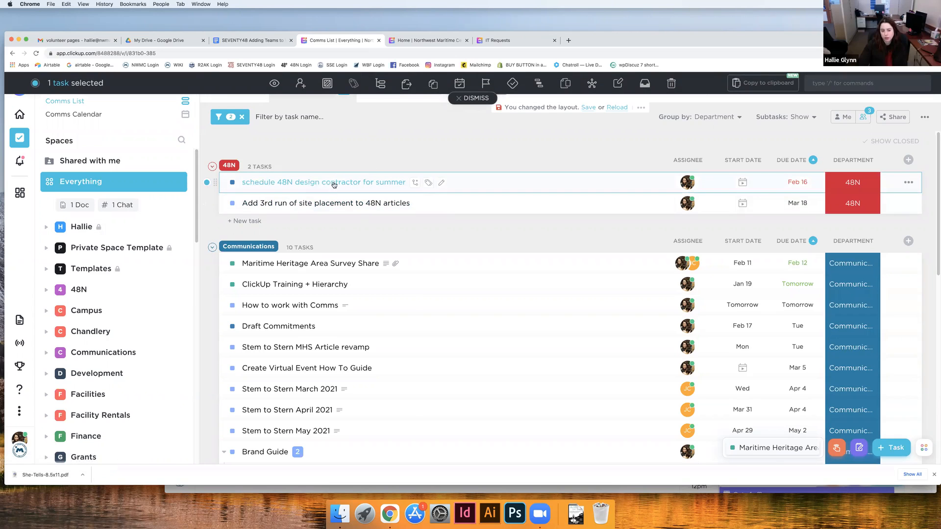
click(405, 84)
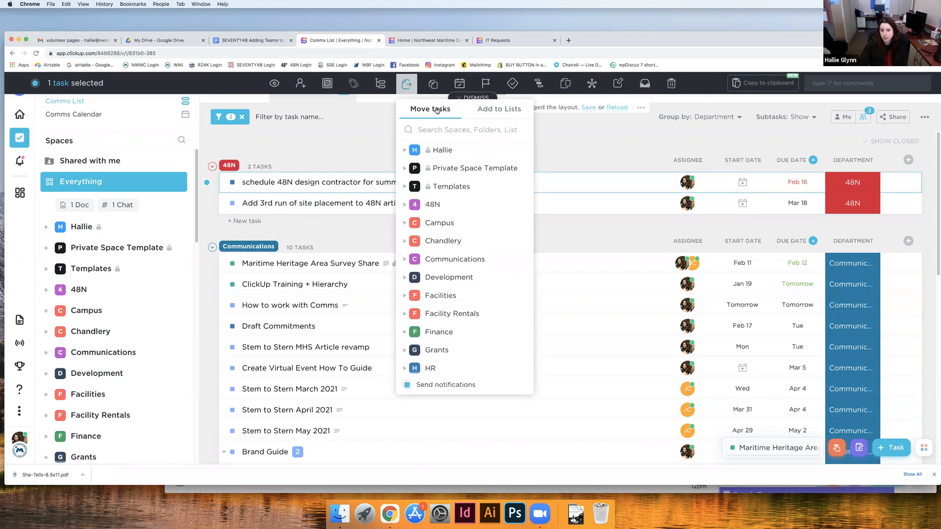
click(499, 110)
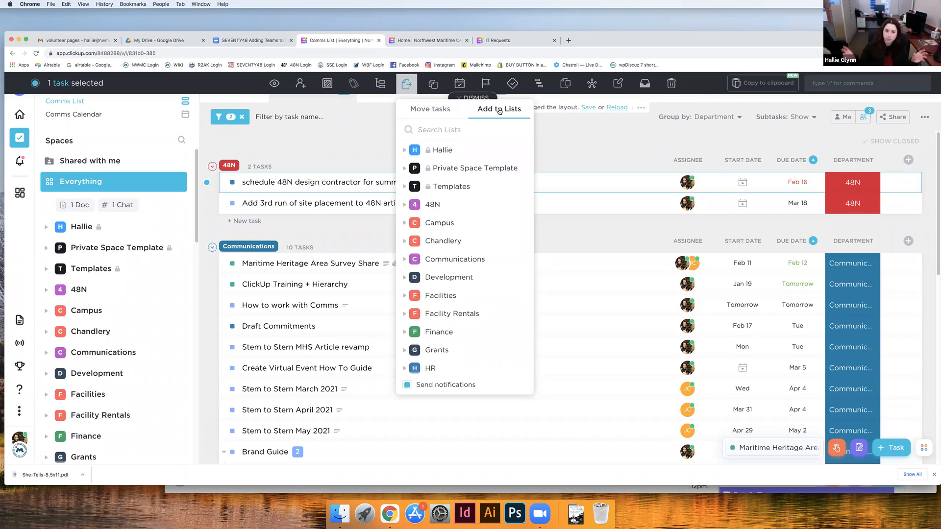
click(578, 136)
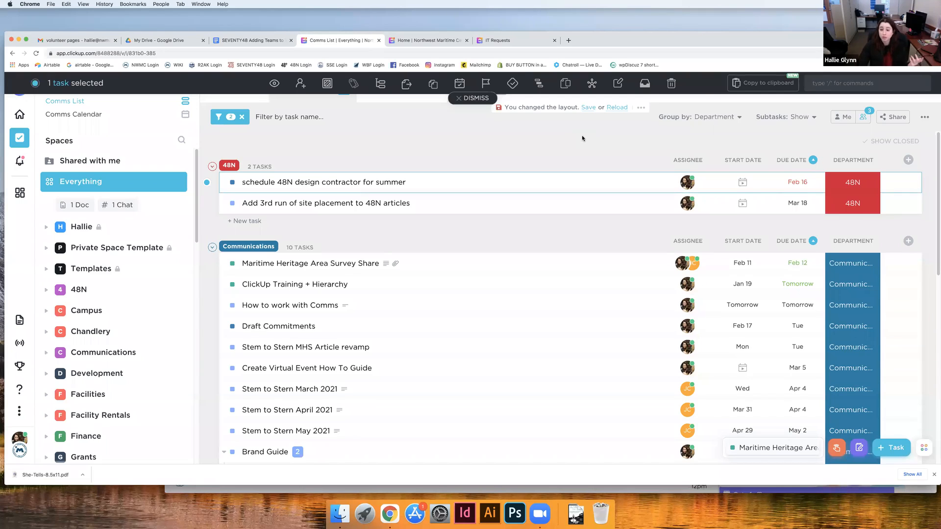
key(Escape)
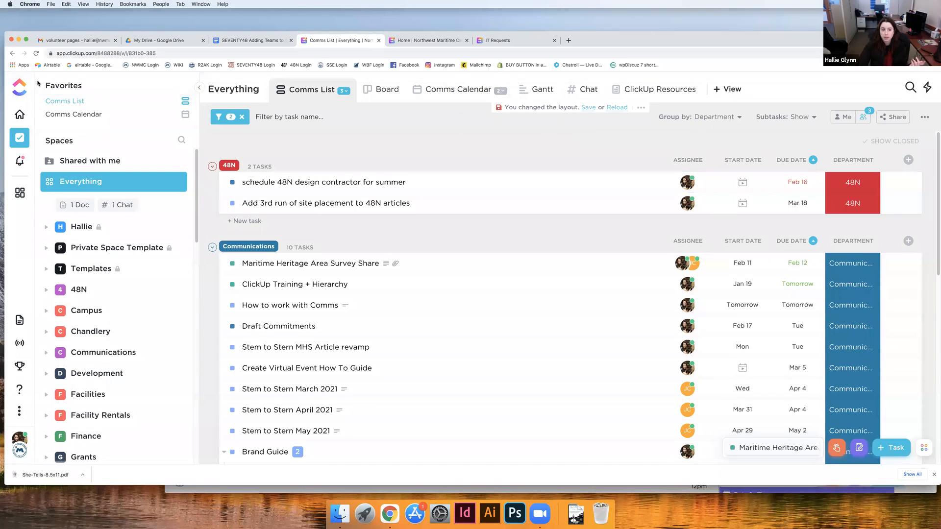
Open the Quick Start List in the personal space just below Wooden Boat Festival and review its tasks
scroll(101, 336, down, 10)
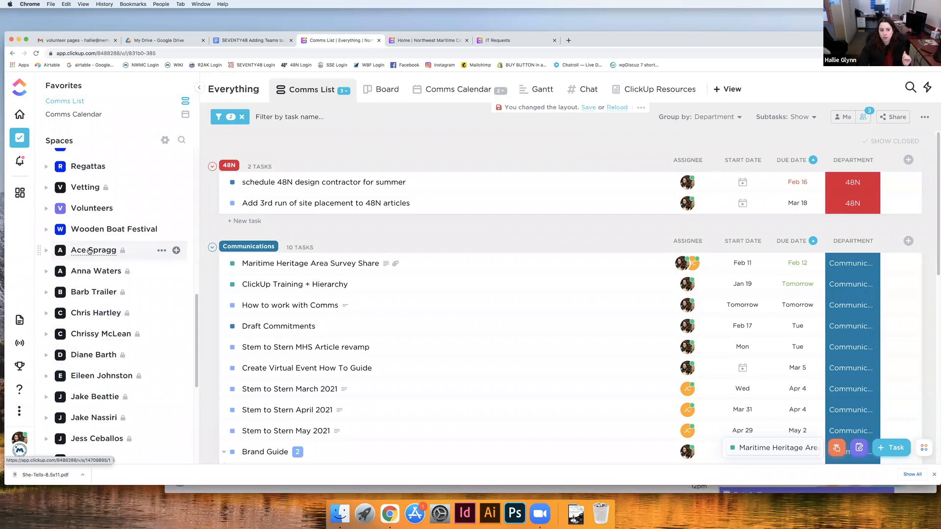
click(46, 250)
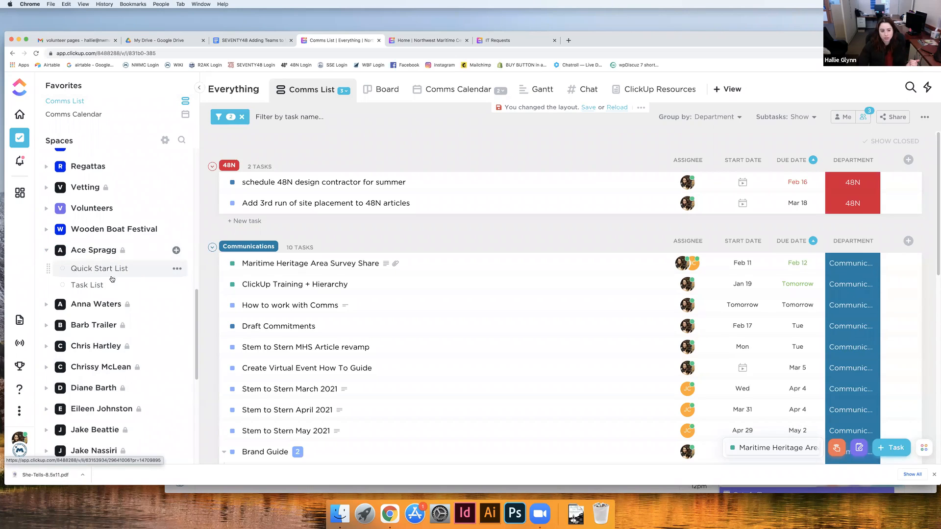
click(92, 273)
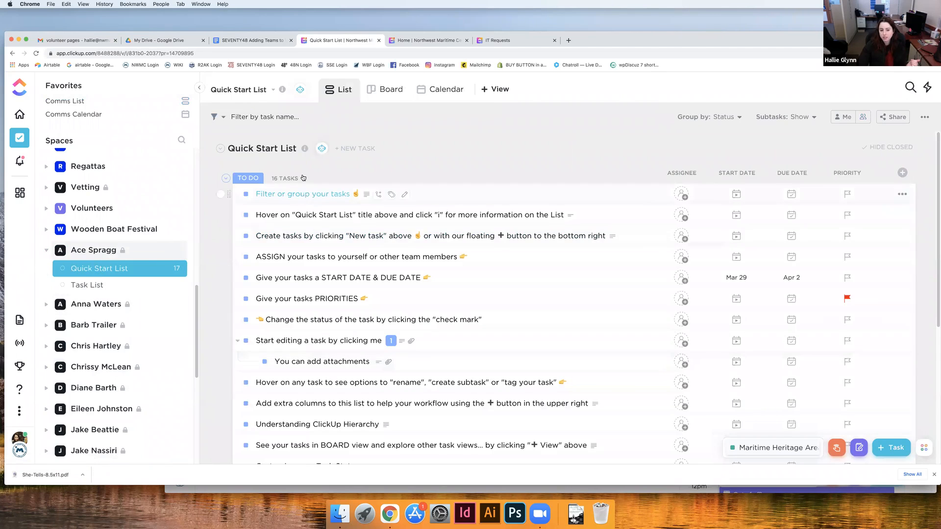
scroll(310, 343, down, 3)
scroll(311, 343, down, 4)
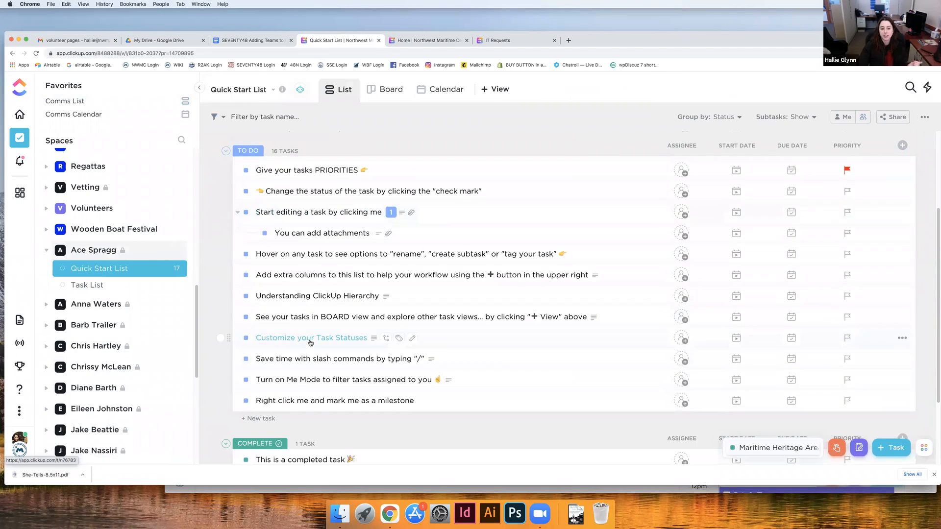
scroll(311, 343, up, 7)
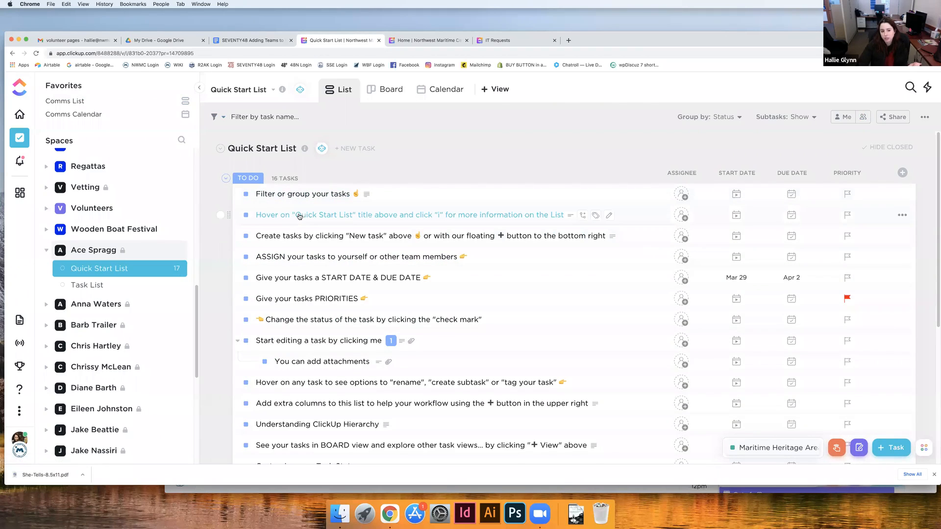
Open the 'Filter or group your tasks' task, read through its description of filter fields and sorting, and close it
click(296, 194)
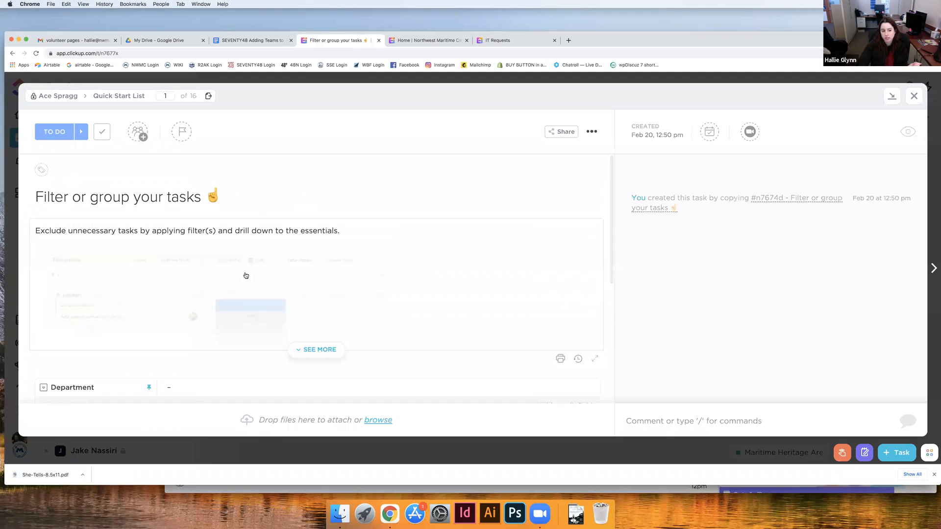
scroll(310, 342, down, 3)
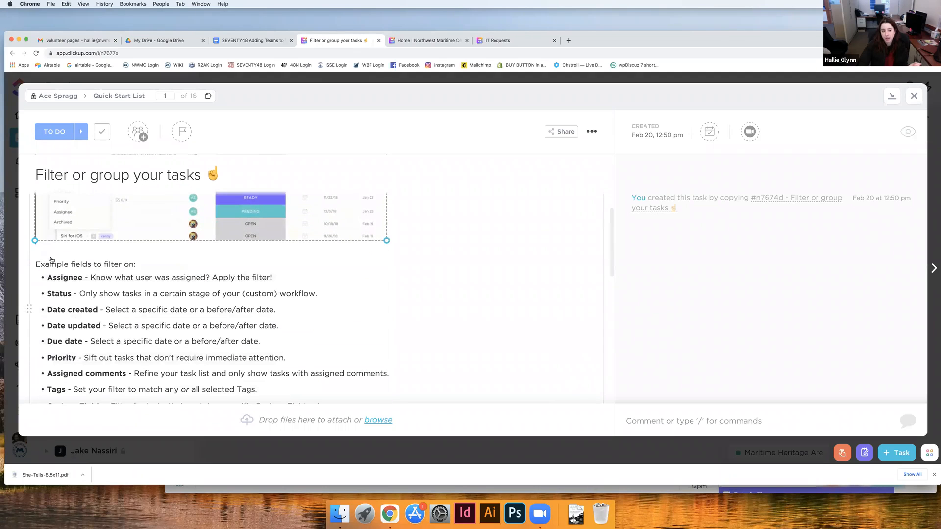
scroll(192, 327, down, 2)
scroll(193, 327, down, 5)
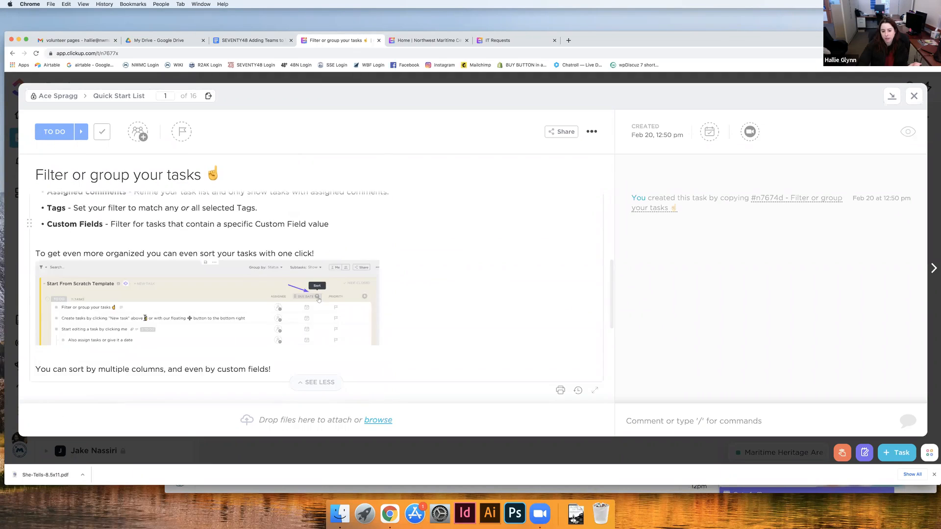
scroll(144, 318, up, 1)
scroll(145, 318, up, 8)
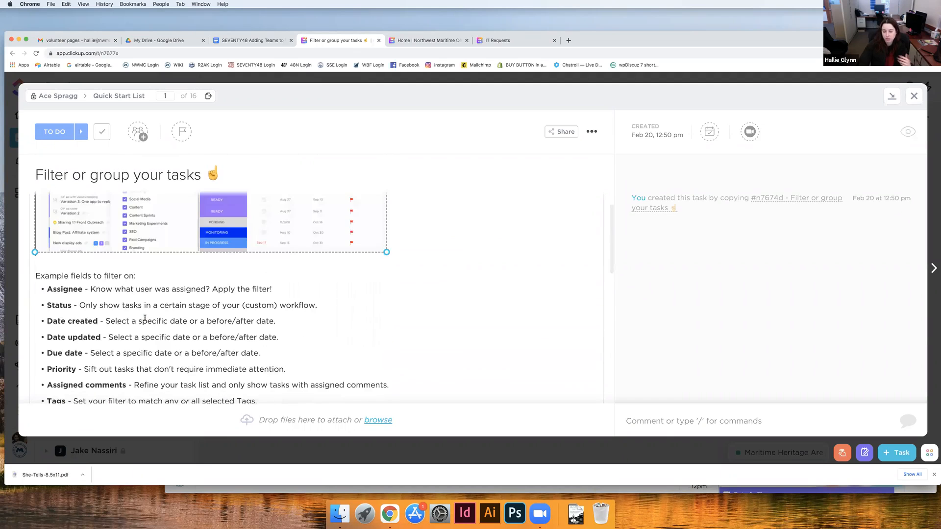
scroll(145, 320, down, 7)
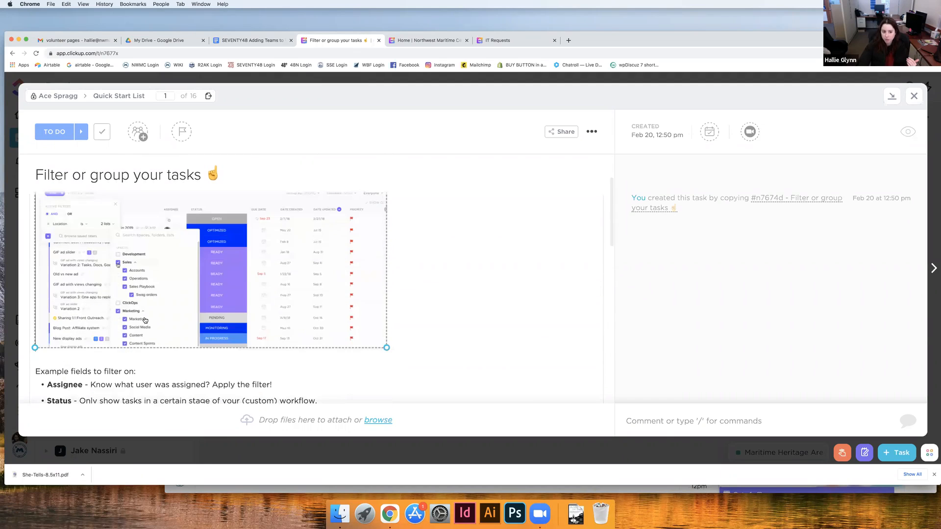
click(914, 96)
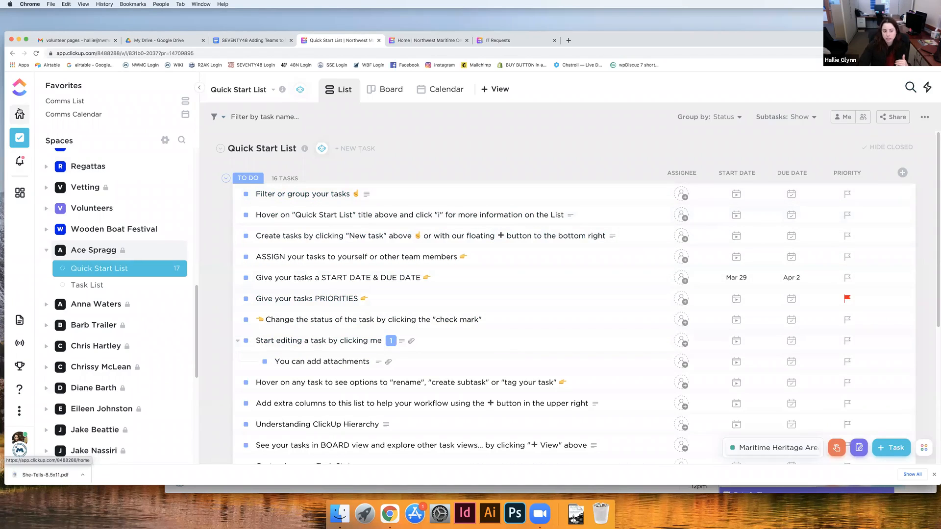
Go to the Everything level of the workspace and open its ClickUp Resources doc
scroll(93, 226, up, 10)
scroll(93, 225, up, 2)
click(78, 181)
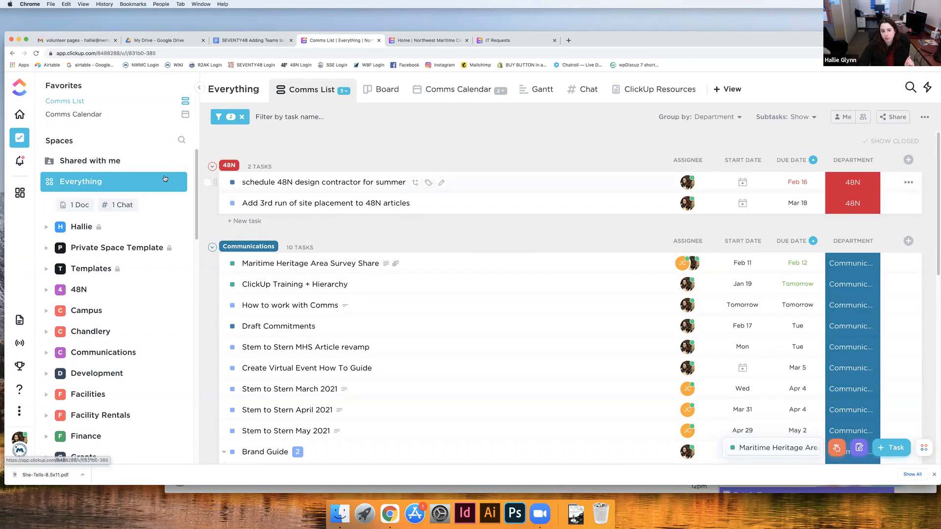
click(637, 89)
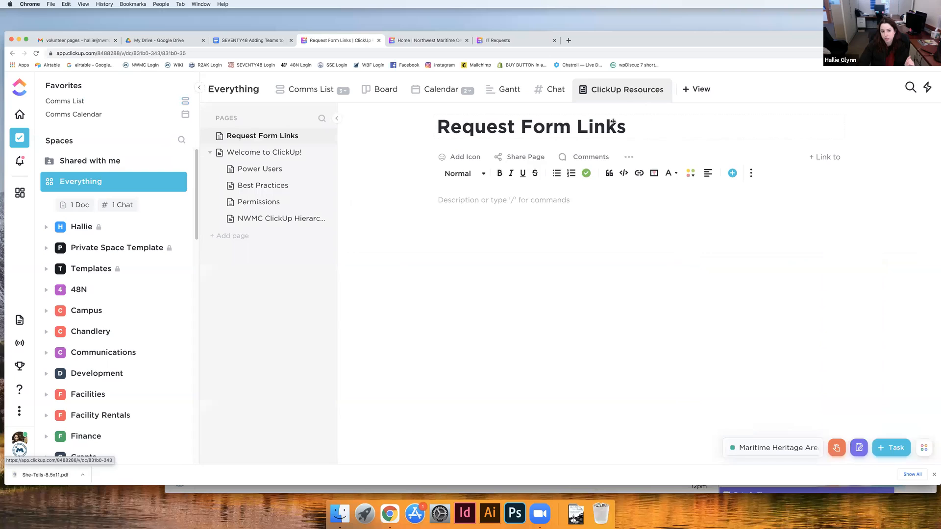
Open the 'Welcome to ClickUp!' page and read its guidance for the first day and first two weeks
click(263, 153)
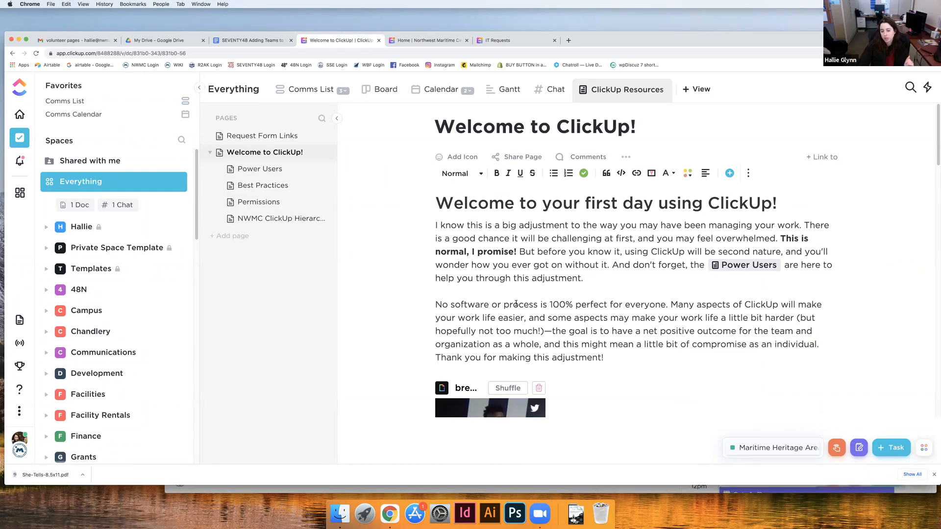
scroll(515, 304, down, 2)
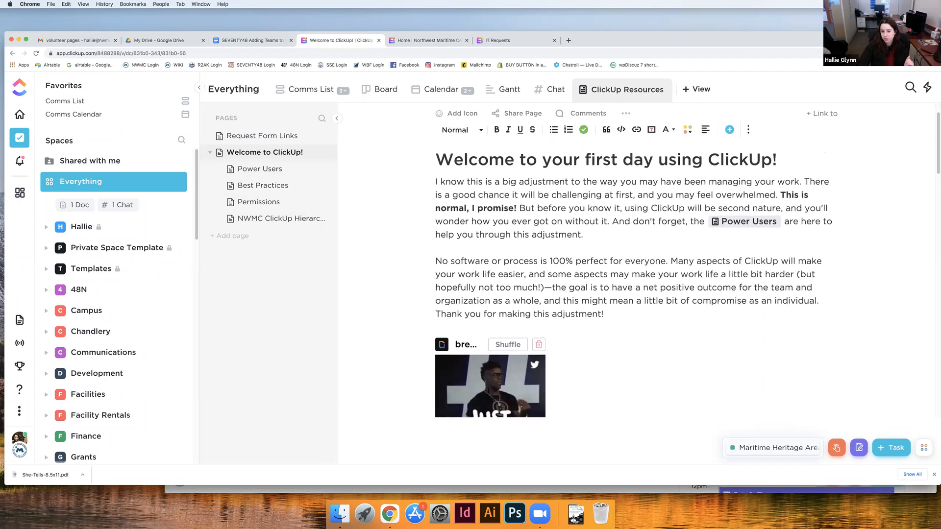
scroll(580, 236, down, 10)
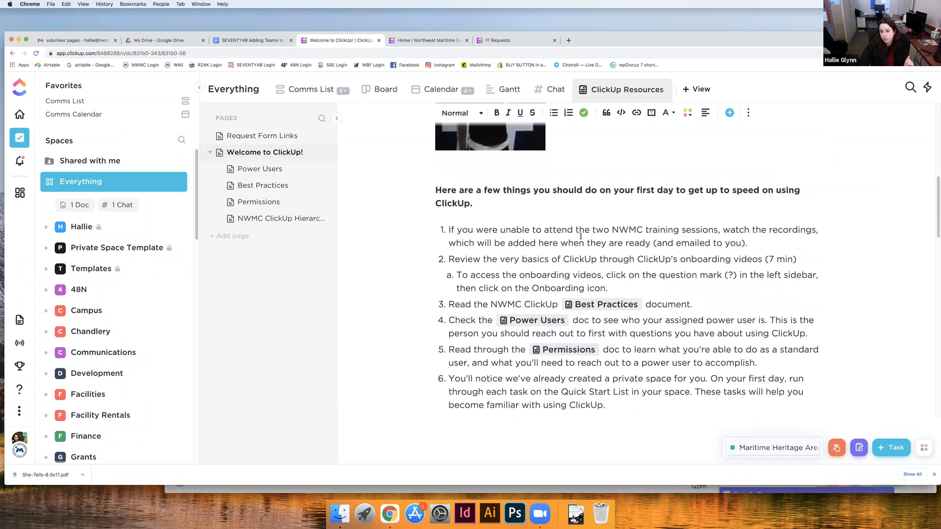
scroll(590, 345, down, 2)
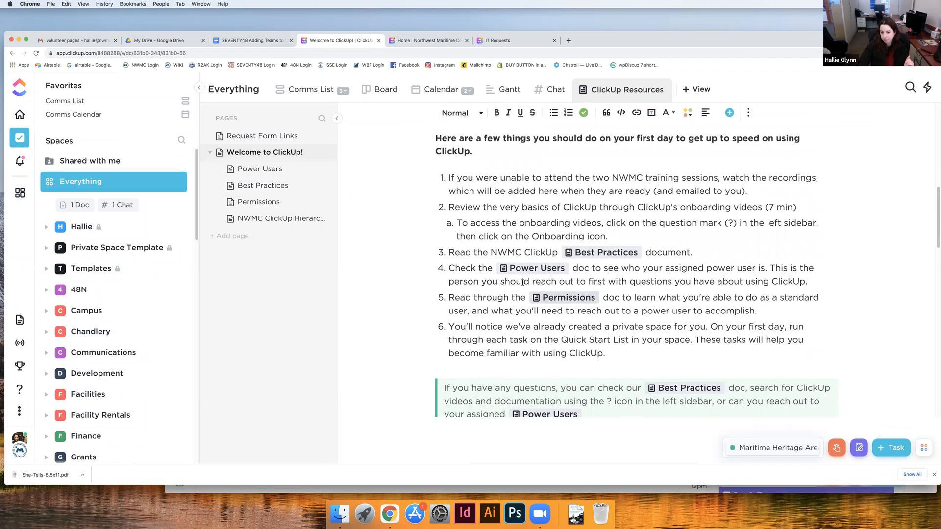
scroll(466, 373, down, 9)
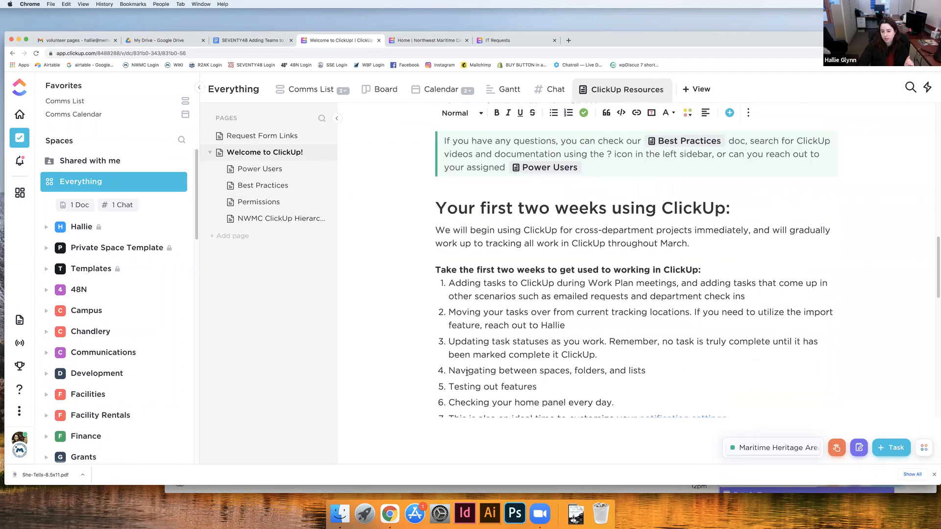
scroll(466, 373, down, 2)
scroll(582, 354, down, 1)
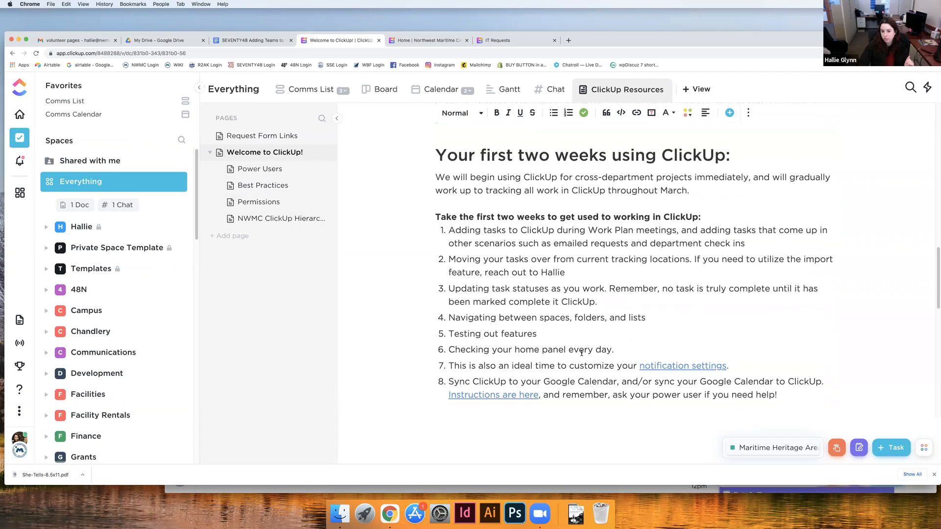
Read the 'Your first month using ClickUp' section of the welcome page and return to the page's beginning
scroll(541, 388, down, 10)
scroll(541, 388, down, 5)
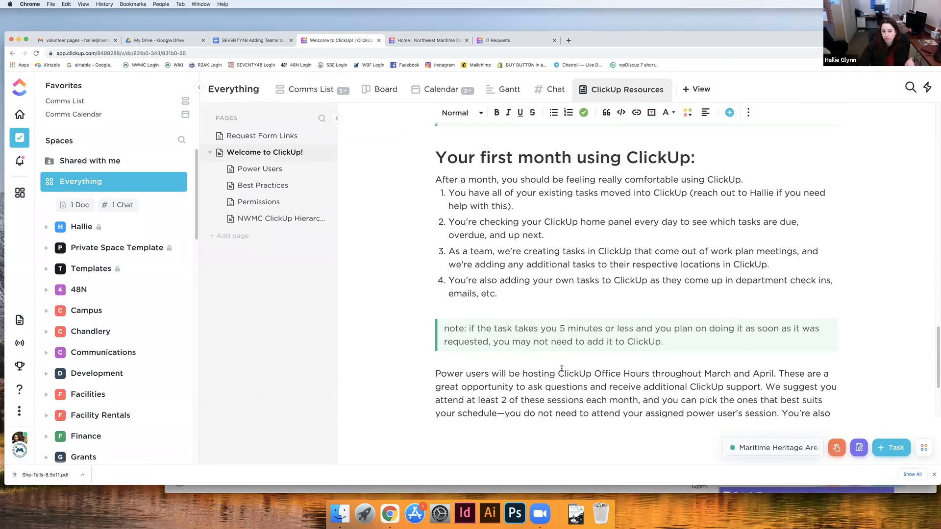
scroll(561, 368, down, 5)
scroll(560, 368, up, 7)
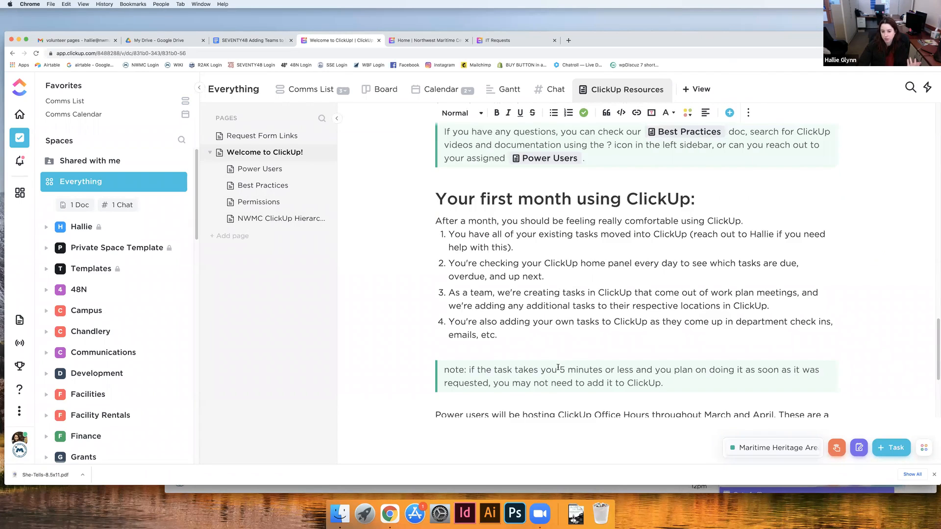
scroll(558, 367, up, 10)
scroll(558, 367, up, 6)
scroll(557, 367, up, 6)
scroll(558, 365, up, 20)
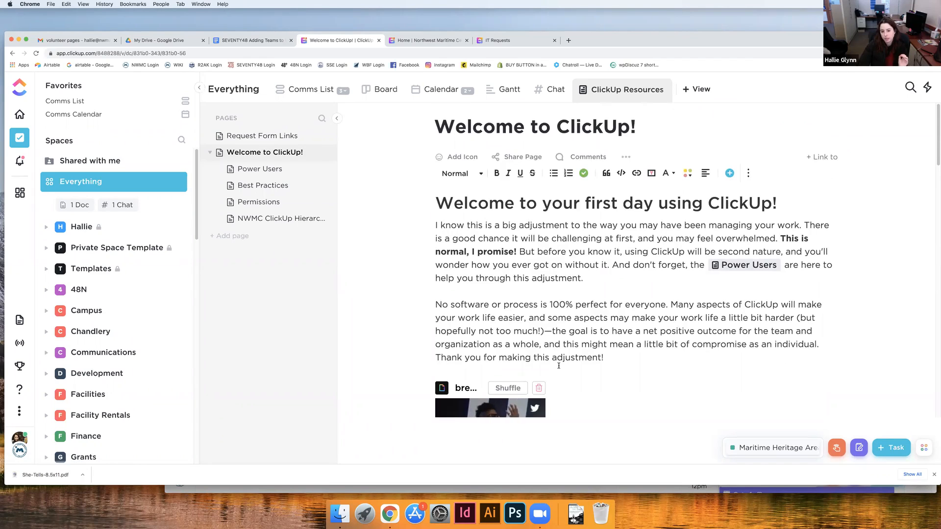
Open the Power Users page and review which staff are assigned to each power user
click(266, 170)
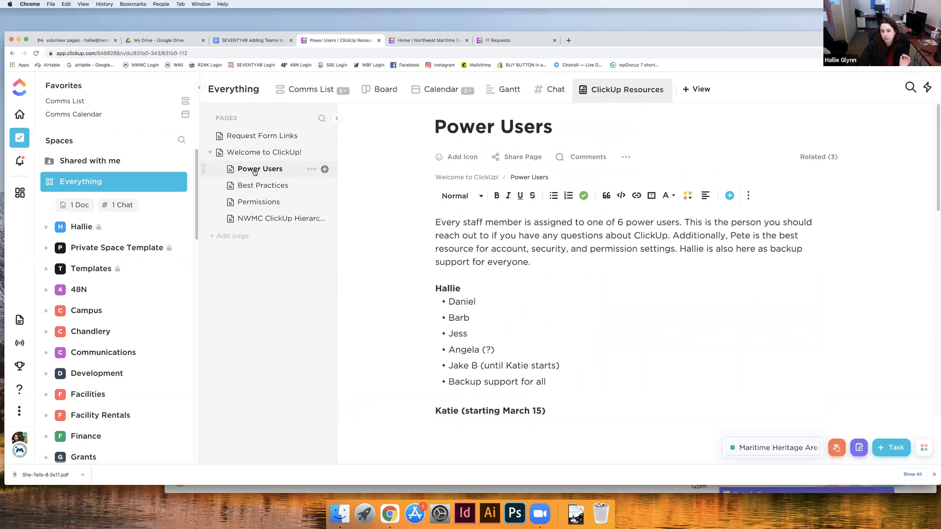
scroll(488, 338, down, 3)
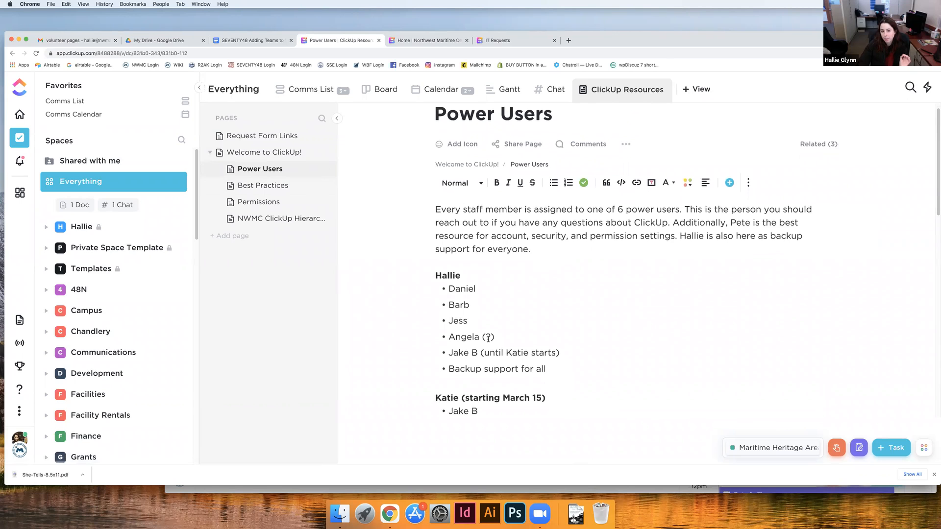
scroll(488, 339, down, 4)
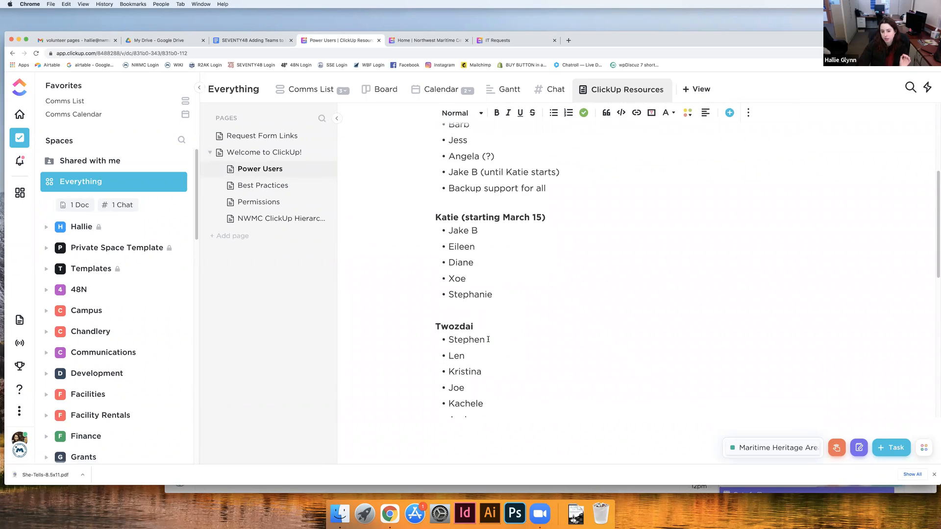
scroll(488, 339, down, 3)
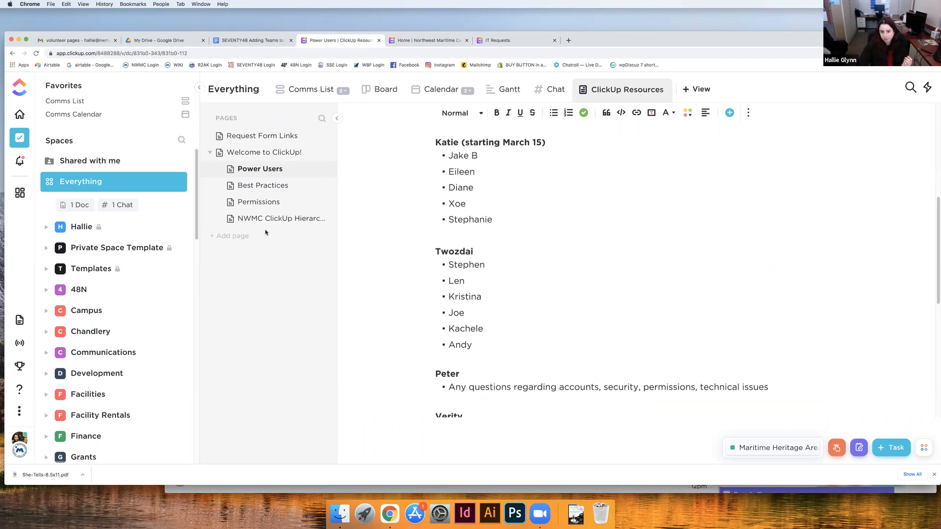
Open the Best Practices page and read the 'Why ClickUp?' section with its note on small tasks
click(249, 190)
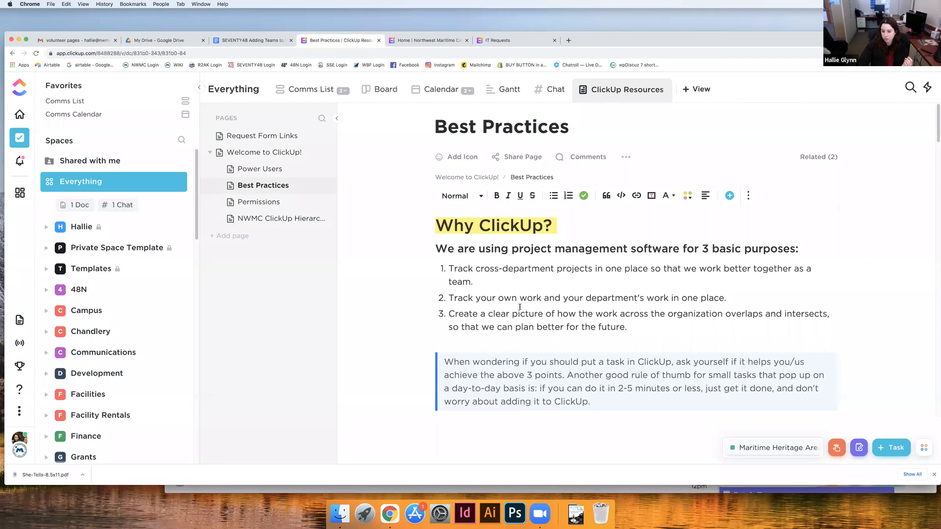
scroll(520, 307, down, 4)
scroll(520, 307, up, 1)
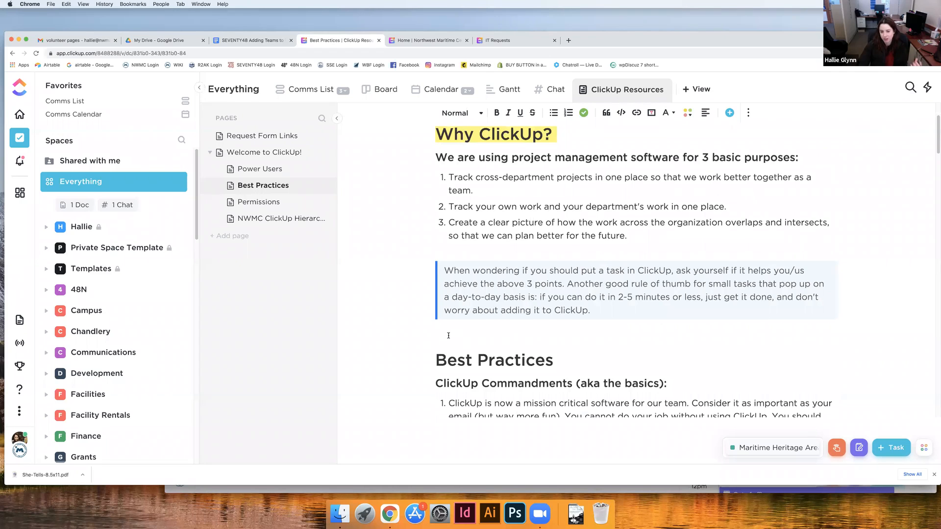
Read the 'ClickUp Commandments (aka the basics)' list on the Best Practices page
scroll(710, 304, down, 5)
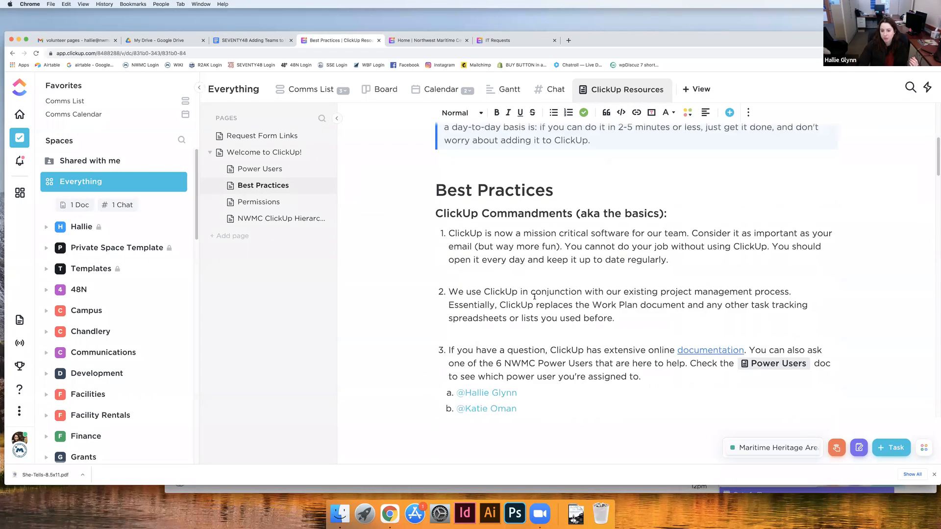
drag(438, 213, 671, 213)
click(670, 214)
scroll(641, 343, down, 1)
scroll(642, 343, down, 4)
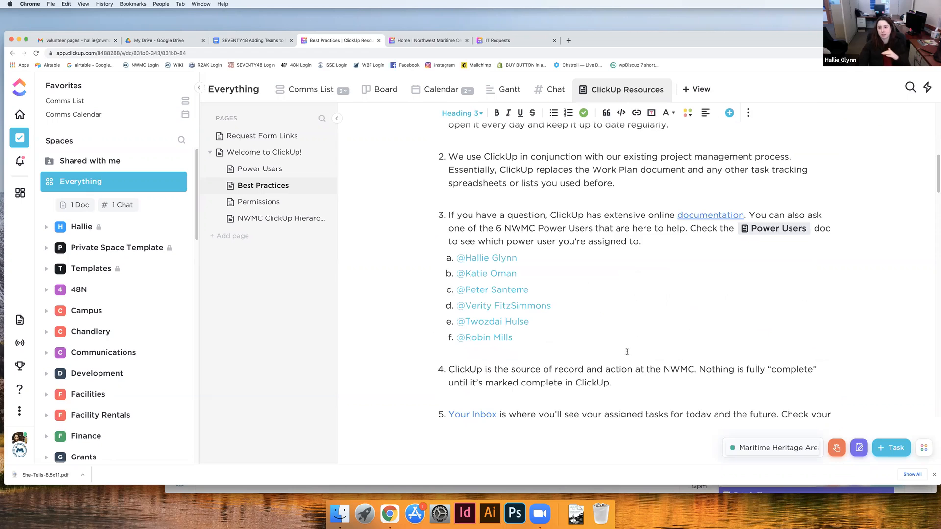
scroll(617, 353, down, 1)
scroll(618, 352, down, 5)
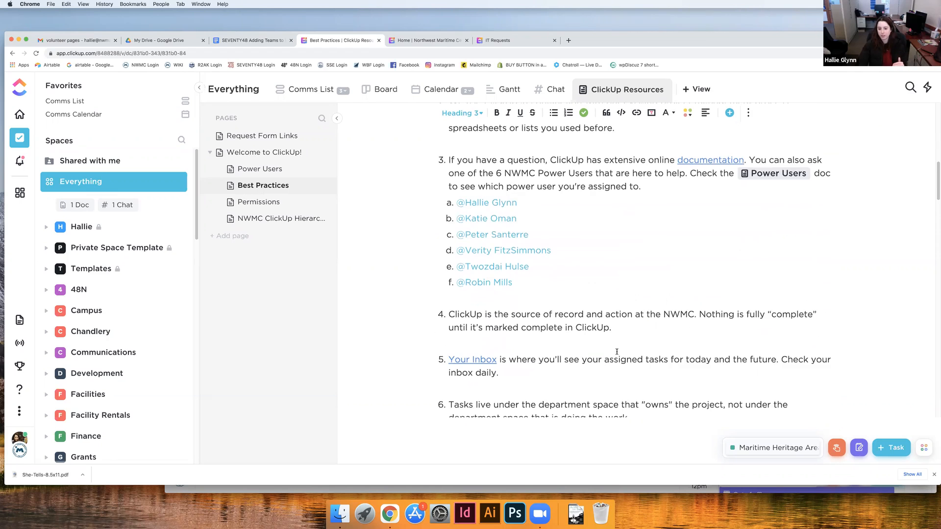
scroll(617, 351, down, 5)
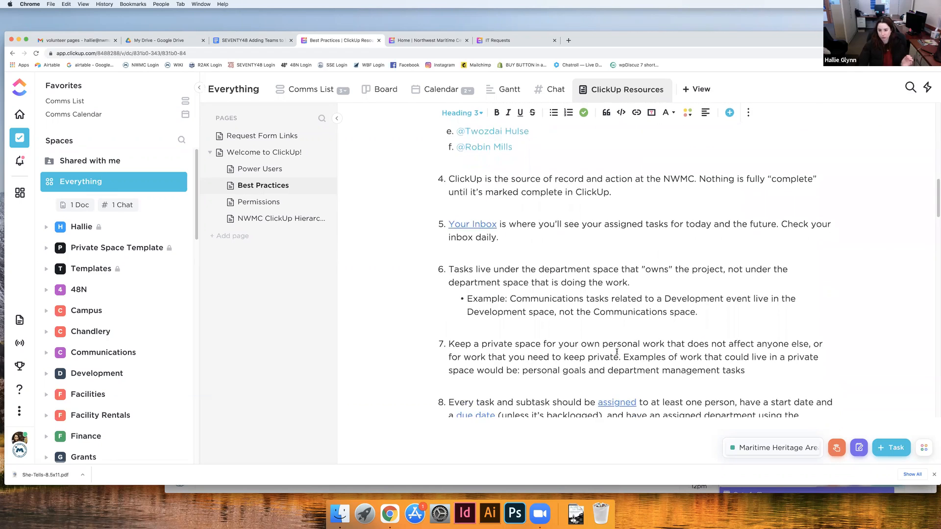
Review the remaining Best Practices sections, from Creating & Assigning Tasks through naming conventions and Tags & Milestones to Other Tips
scroll(619, 350, down, 11)
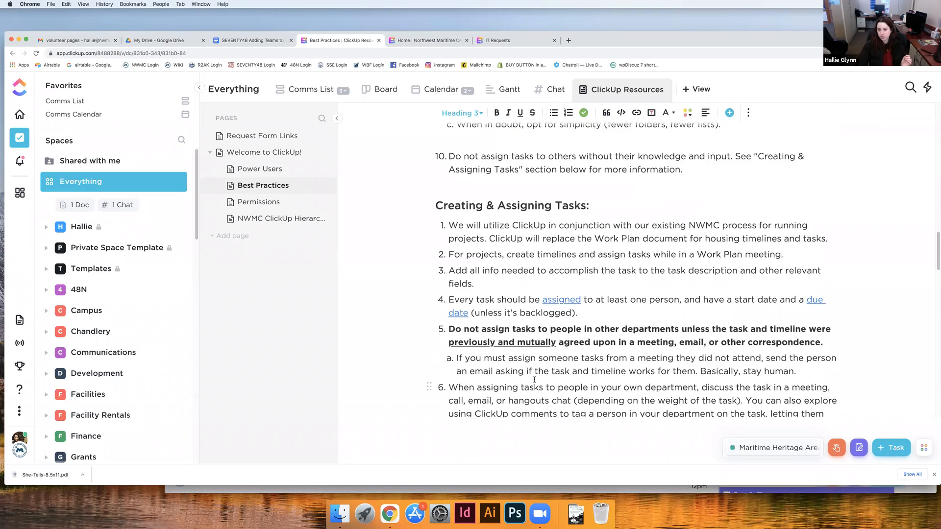
drag(936, 240, 871, 306)
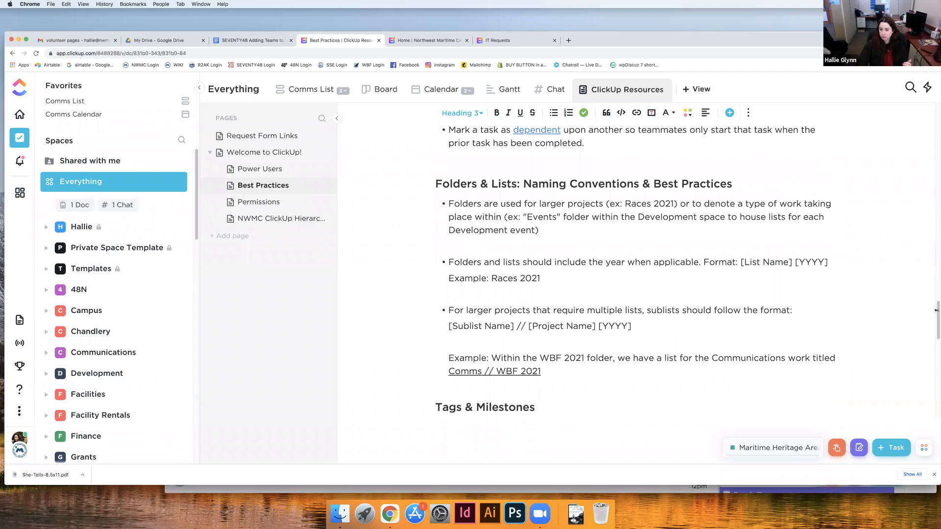
scroll(498, 263, down, 5)
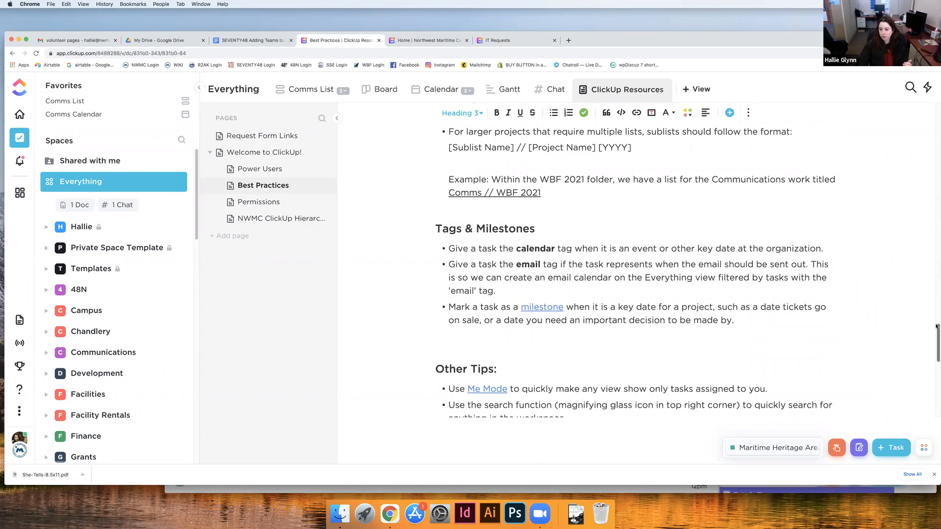
scroll(552, 254, down, 7)
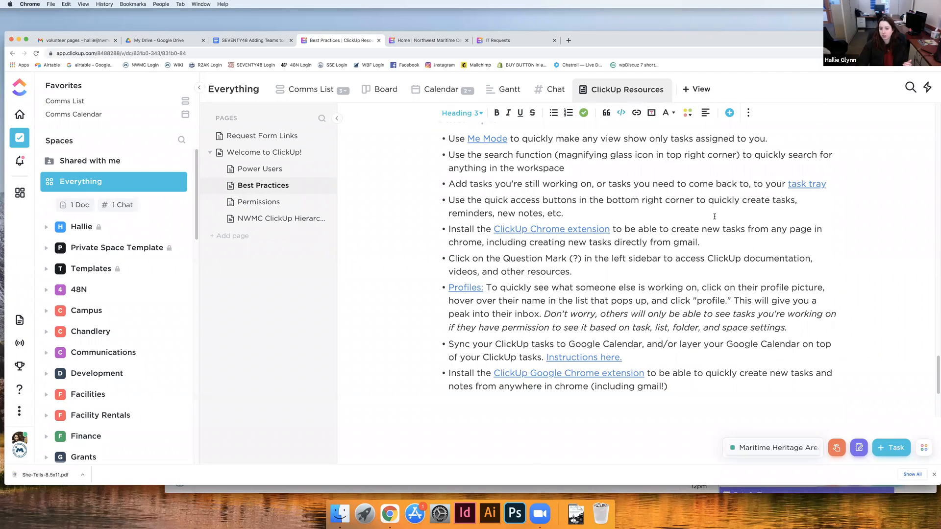
scroll(603, 352, up, 1)
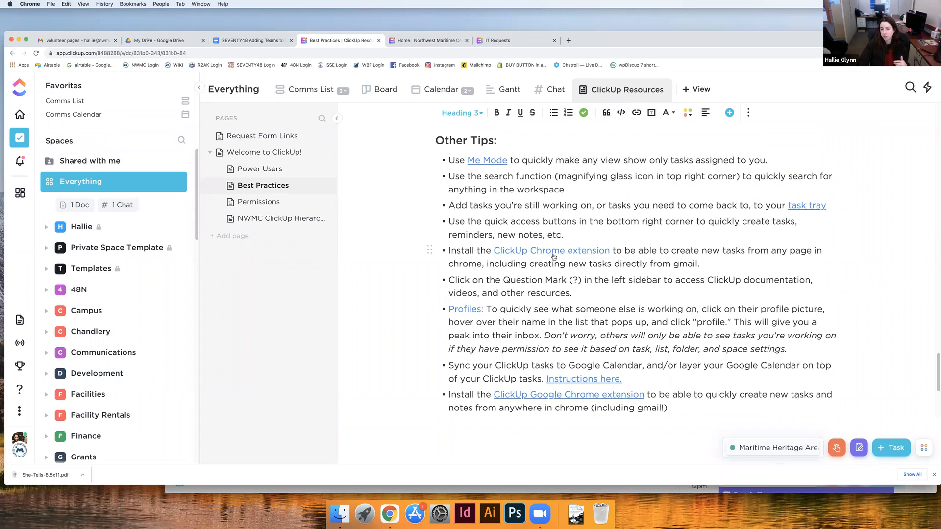
scroll(936, 375, up, 1)
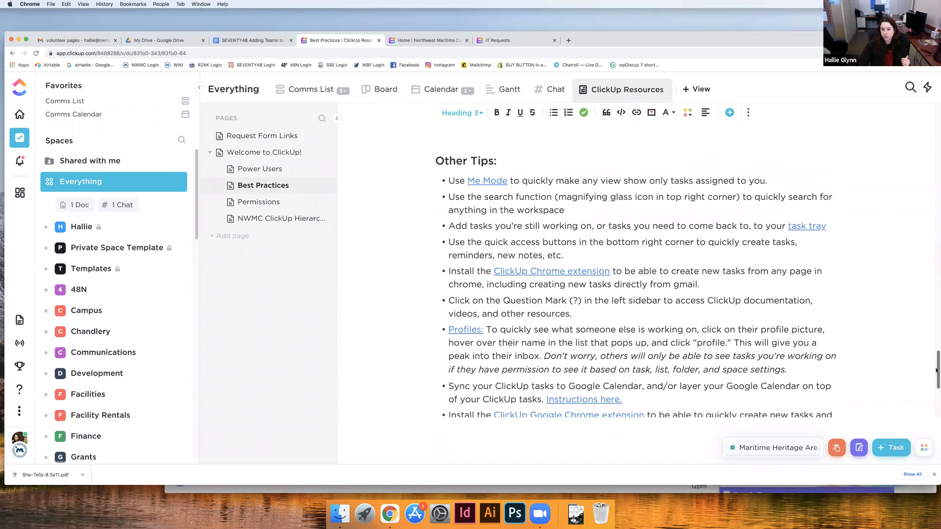
Open the Permissions page and review what standard users can do and which requests go to power users or workspace administrators
click(274, 208)
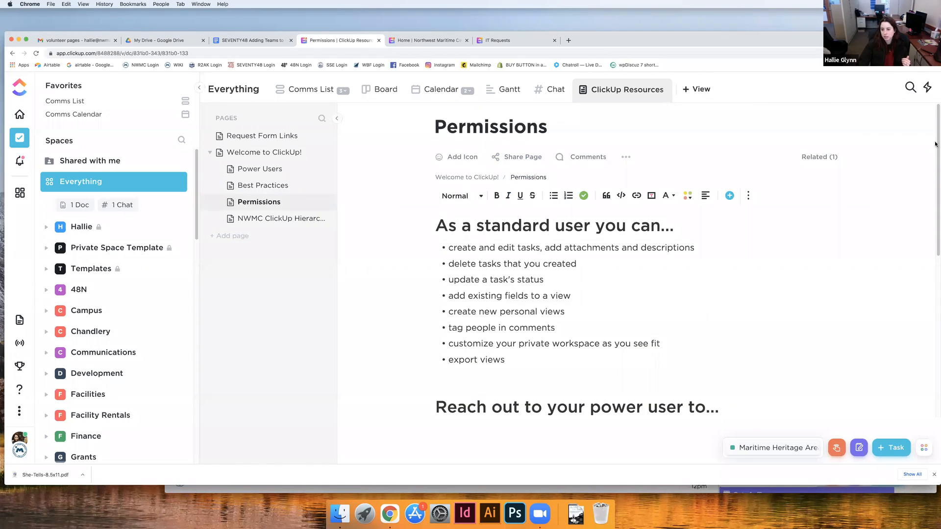
scroll(456, 176, down, 2)
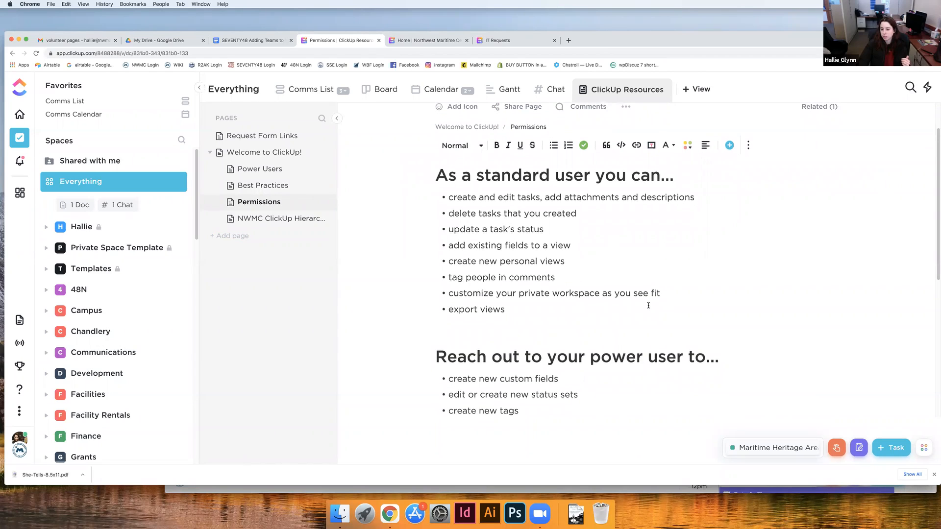
scroll(457, 304, down, 5)
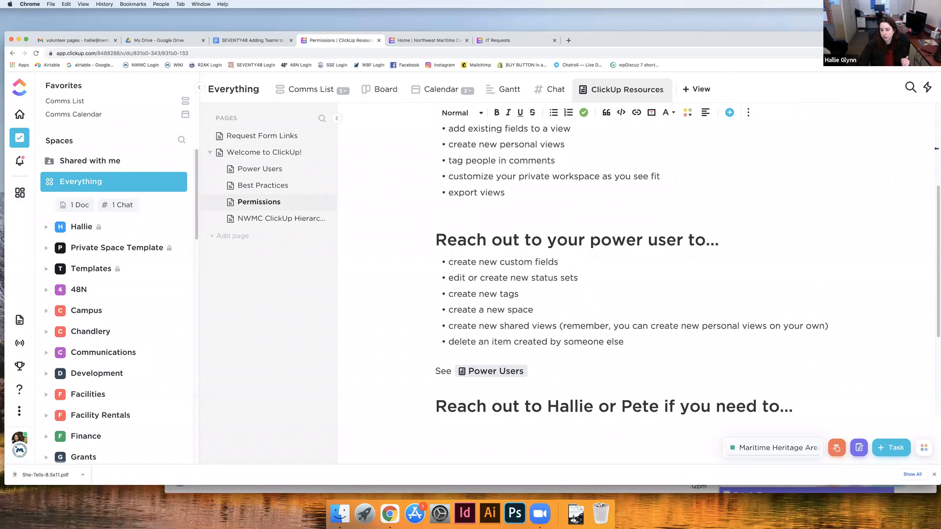
scroll(937, 191, down, 3)
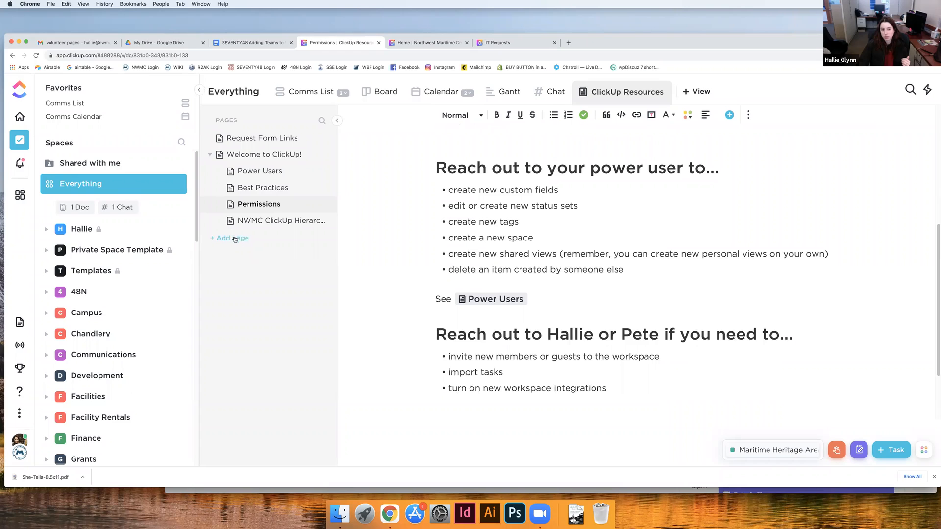
scroll(454, 284, up, 5)
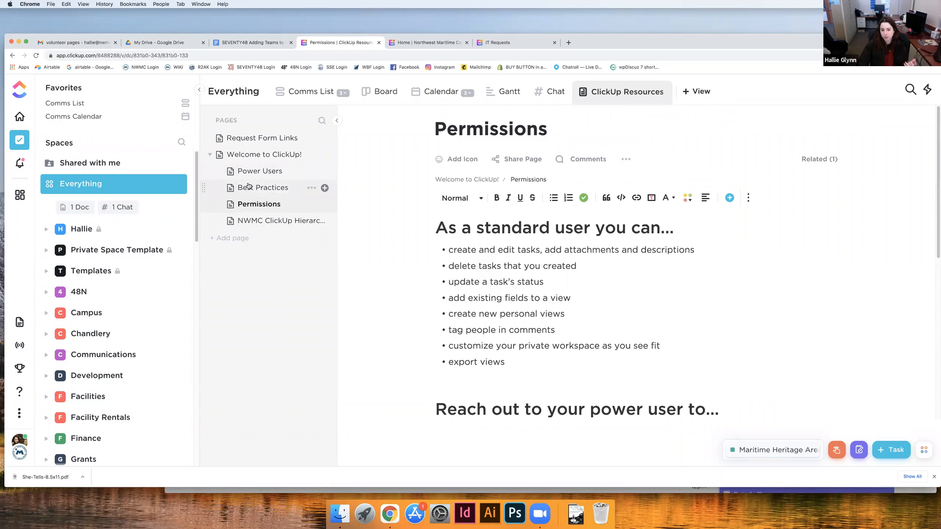
Open the 'Welcome to ClickUp!' page and read the list of things to do on the first day
click(259, 155)
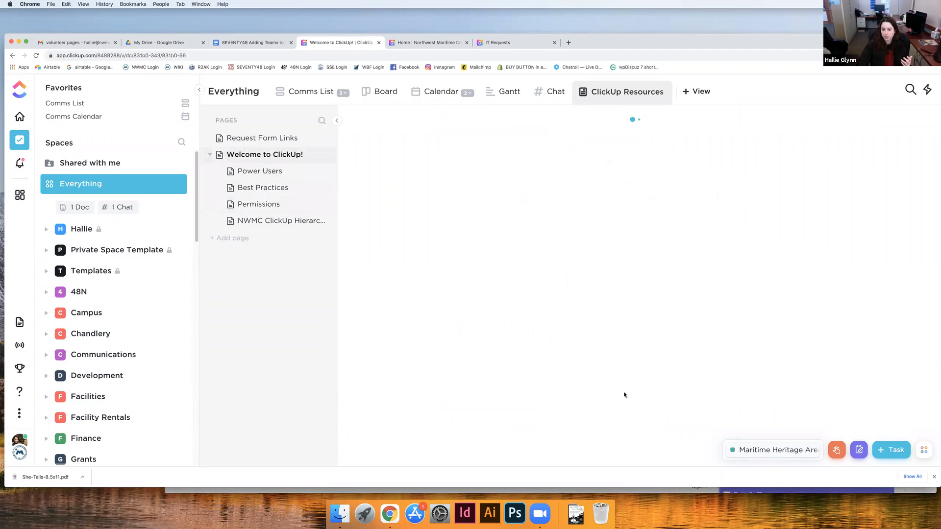
scroll(623, 392, down, 10)
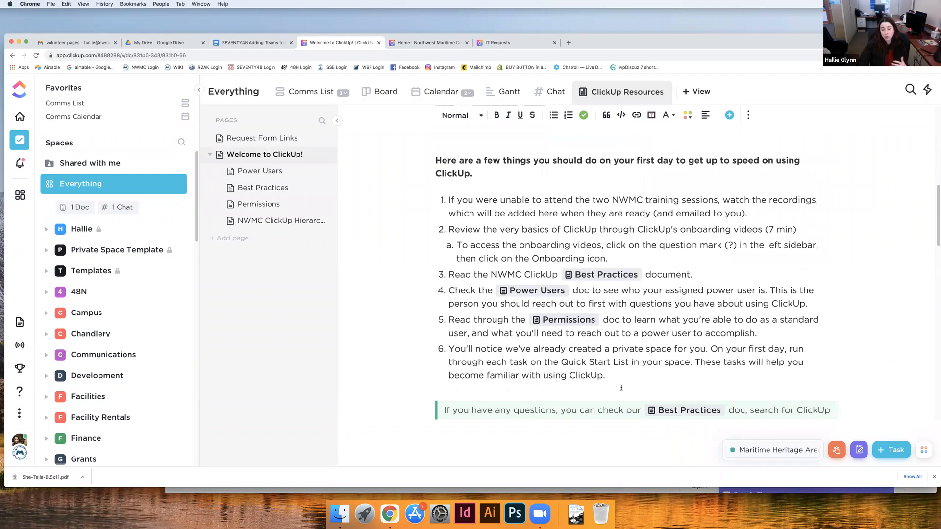
scroll(621, 387, down, 1)
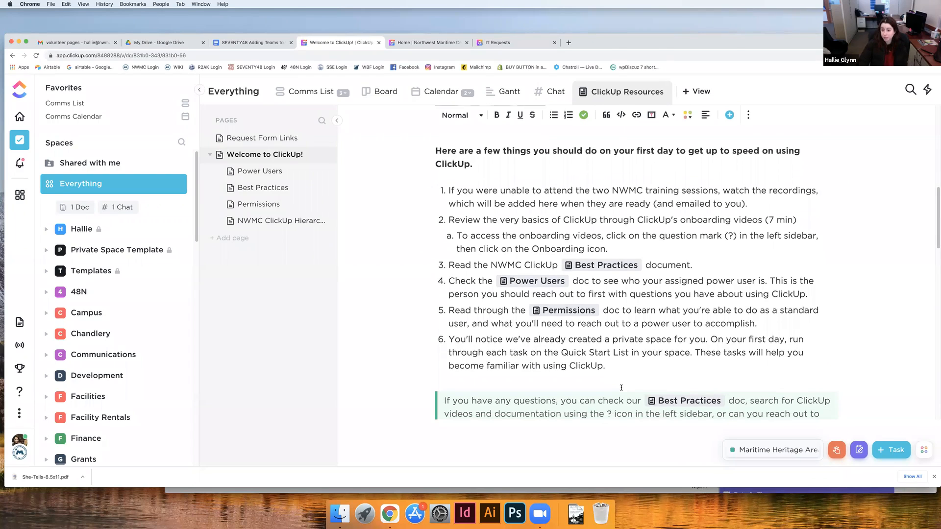
Read the 'Your first two weeks using ClickUp' list, including the notification settings and Google Calendar sync items
scroll(621, 387, down, 10)
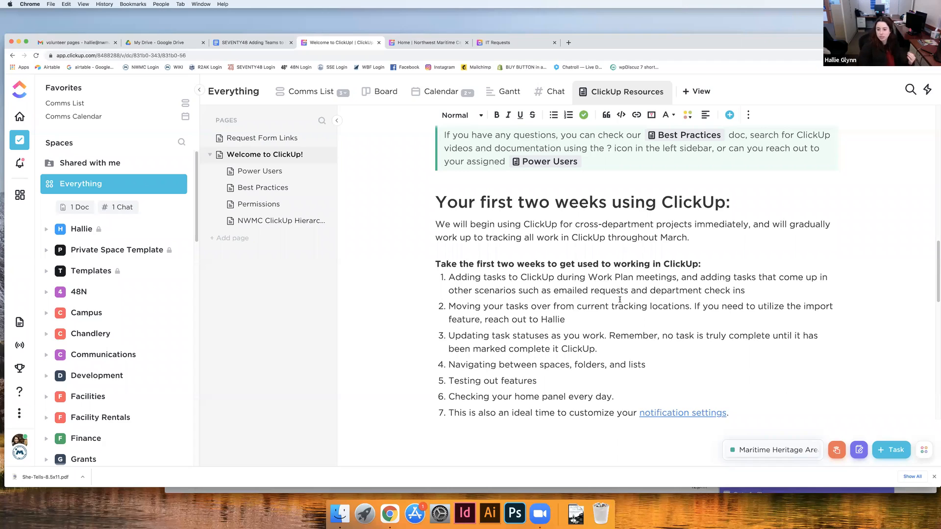
scroll(603, 316, down, 1)
scroll(602, 316, down, 2)
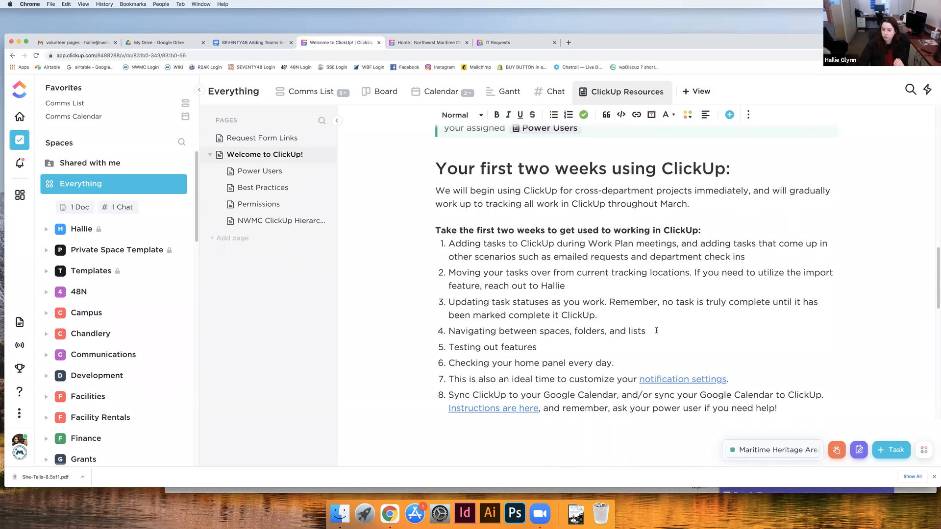
scroll(476, 368, down, 1)
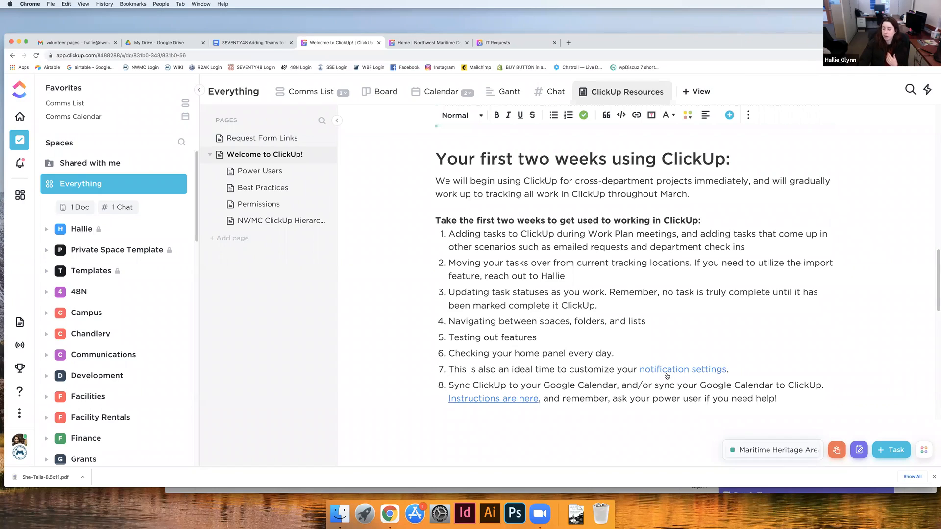
right_click(617, 370)
click(606, 366)
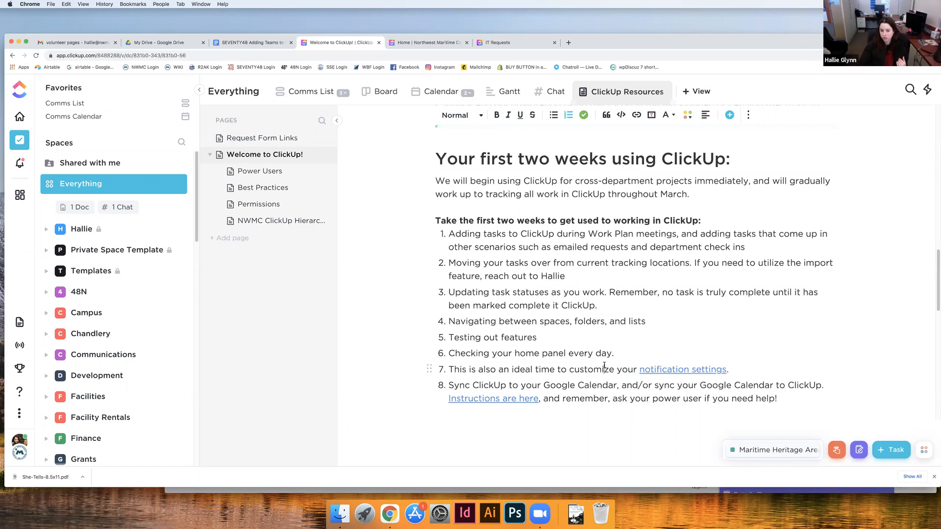
scroll(603, 387, down, 2)
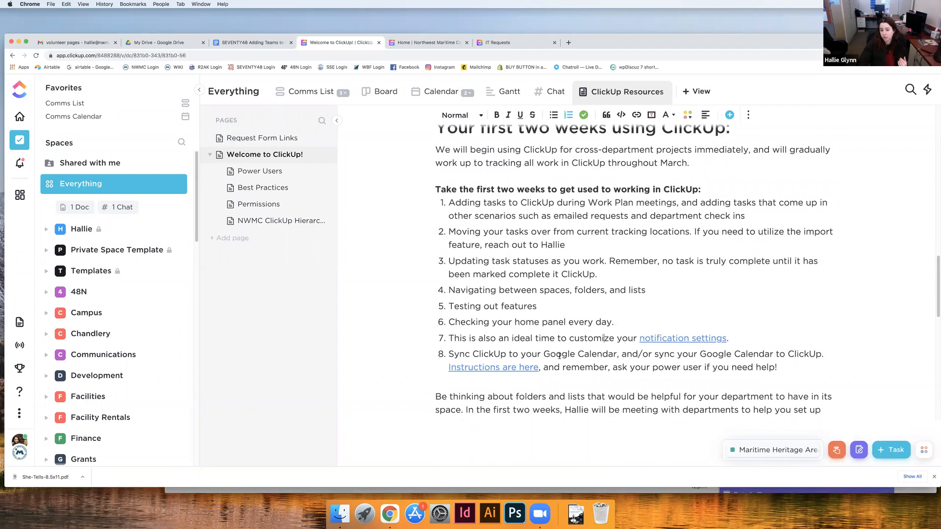
scroll(529, 367, down, 1)
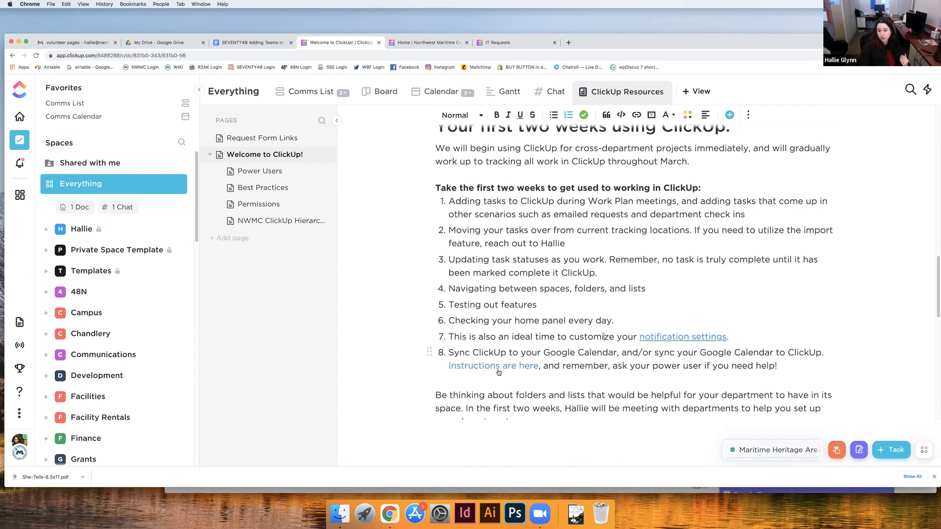
Review the department space planning note and the 'Your first month using ClickUp' section, and return to the page's beginning
scroll(506, 371, down, 5)
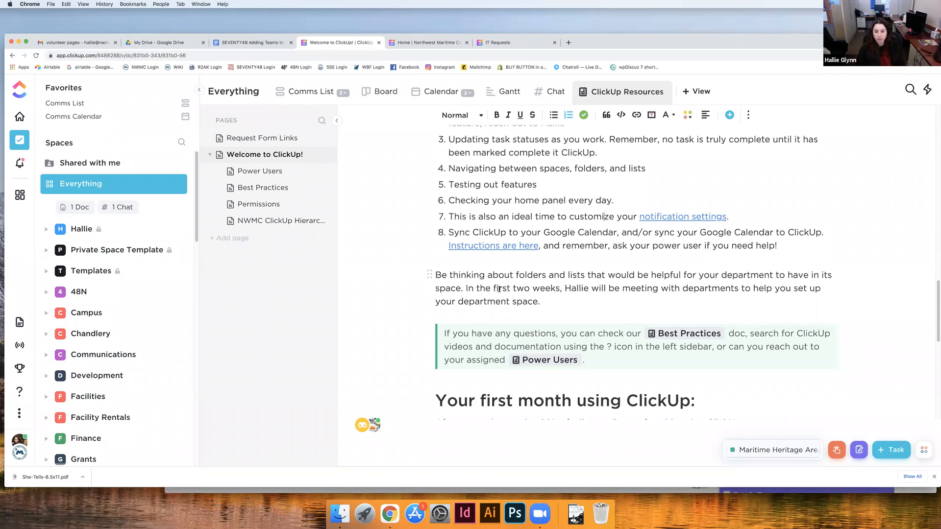
scroll(500, 368, down, 5)
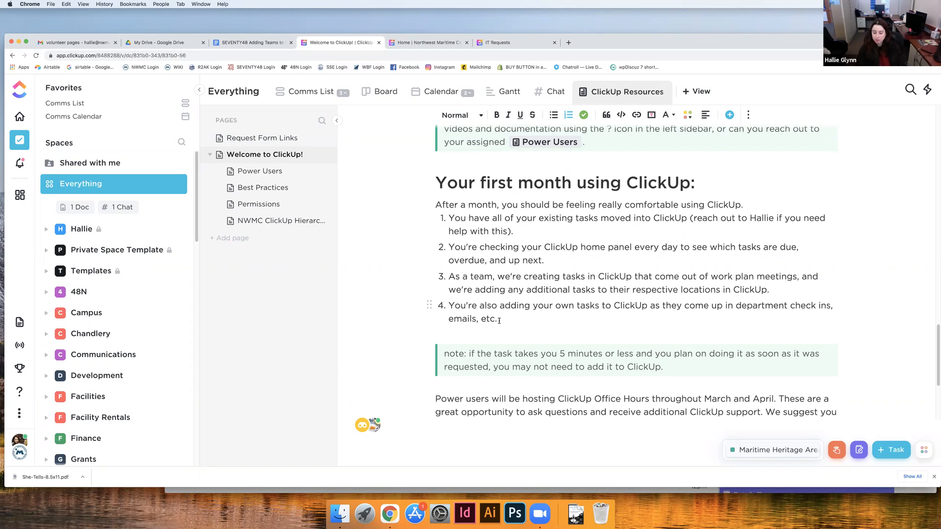
scroll(499, 321, up, 5)
scroll(530, 338, up, 10)
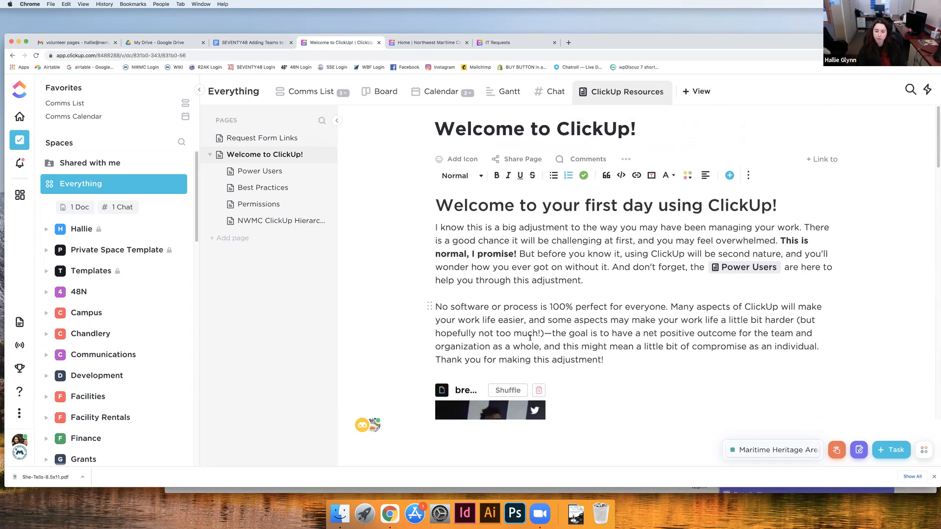